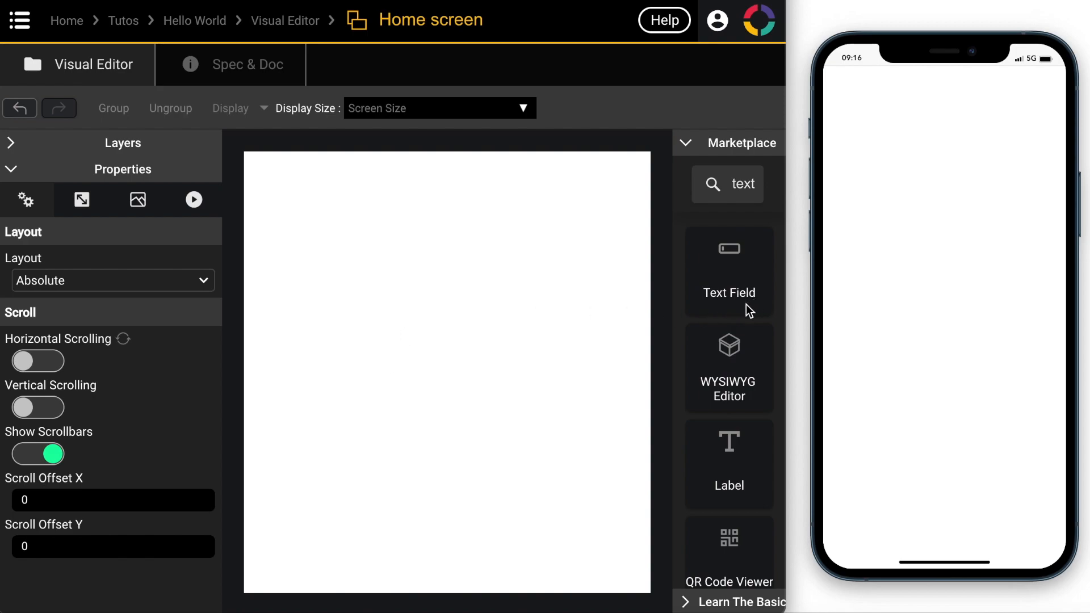
Clear the component search, then look through the full Marketplace component list and the Home screen's layers.
double_click(739, 183)
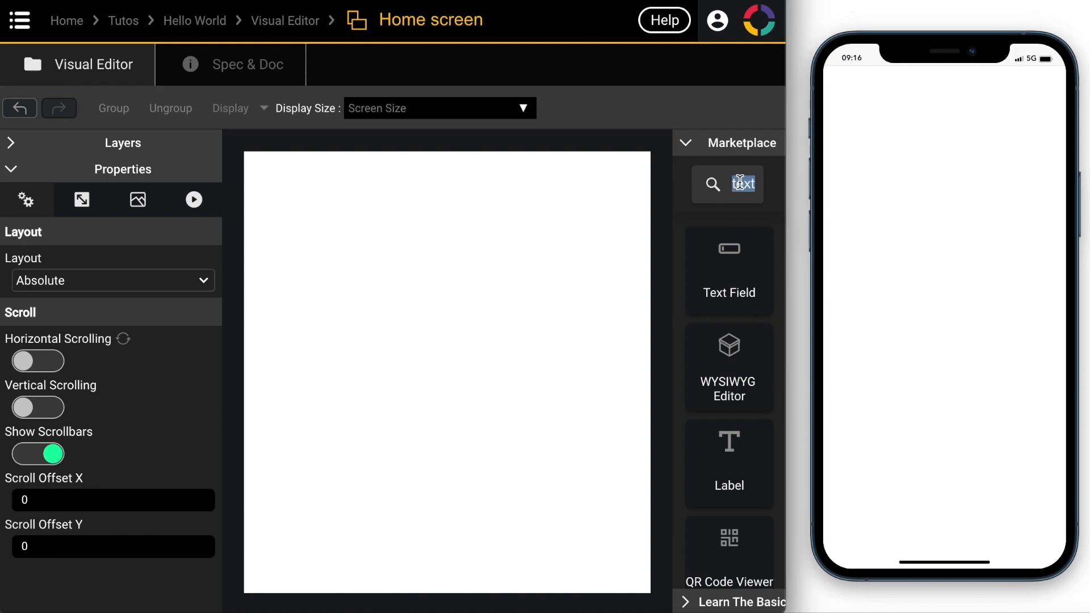
key("BackSpace")
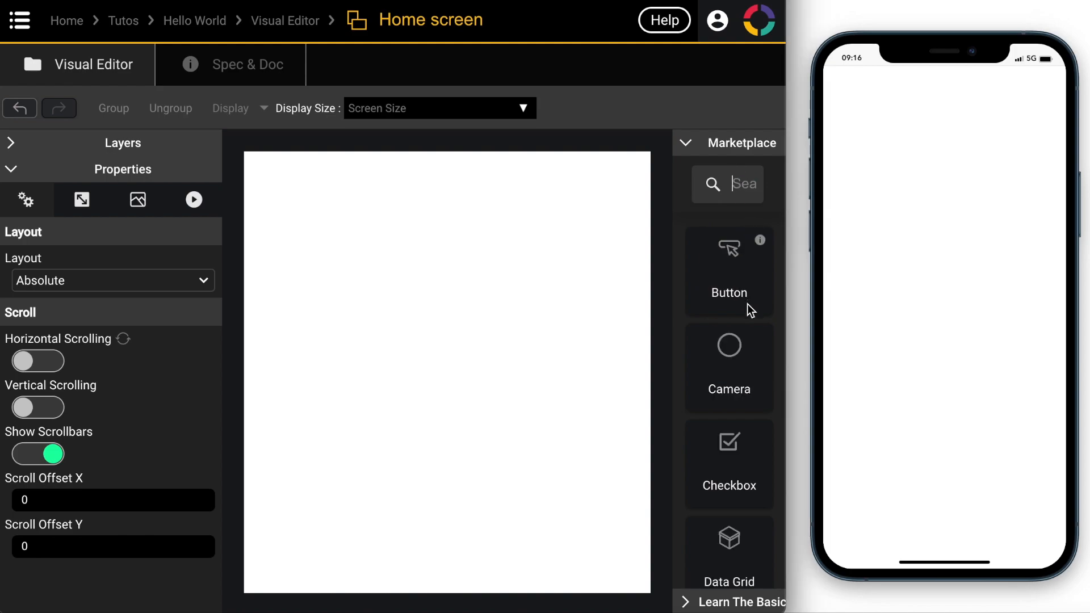
scroll(747, 304, "down", 15)
scroll(747, 304, "up", 10)
left_click(13, 144)
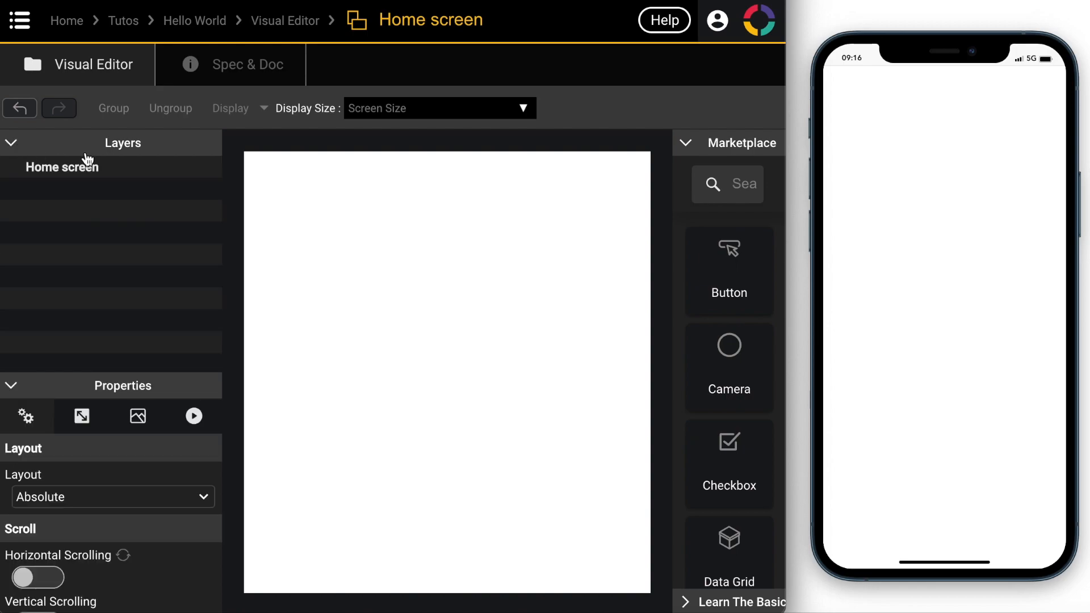
left_click(12, 144)
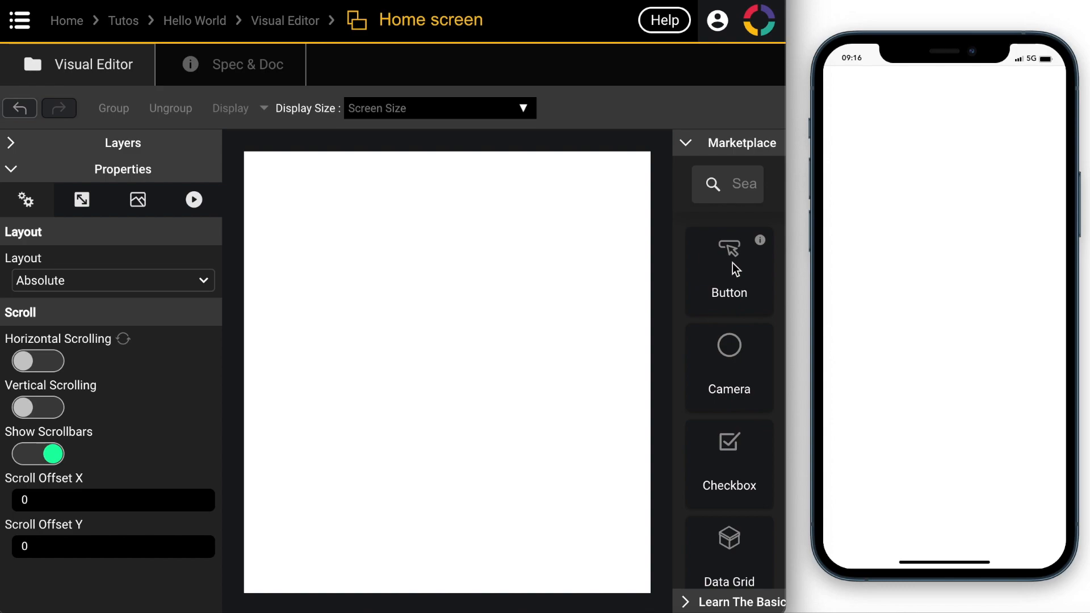
Search the Marketplace for "text" and place a Text Field near the top of the Home screen canvas.
left_click(738, 185)
type("text")
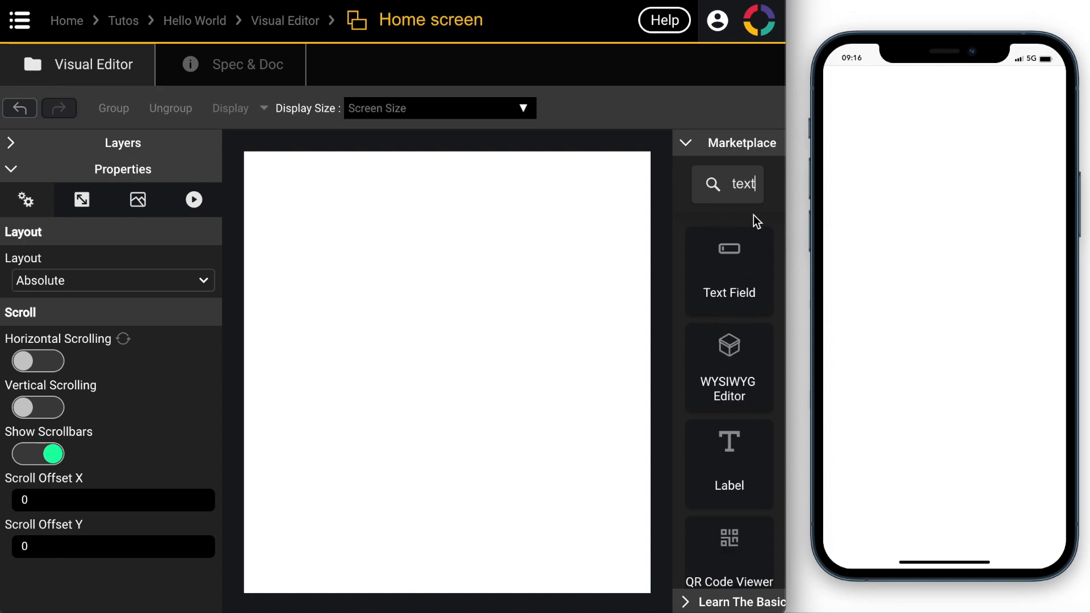
left_click_drag(735, 266, 363, 220)
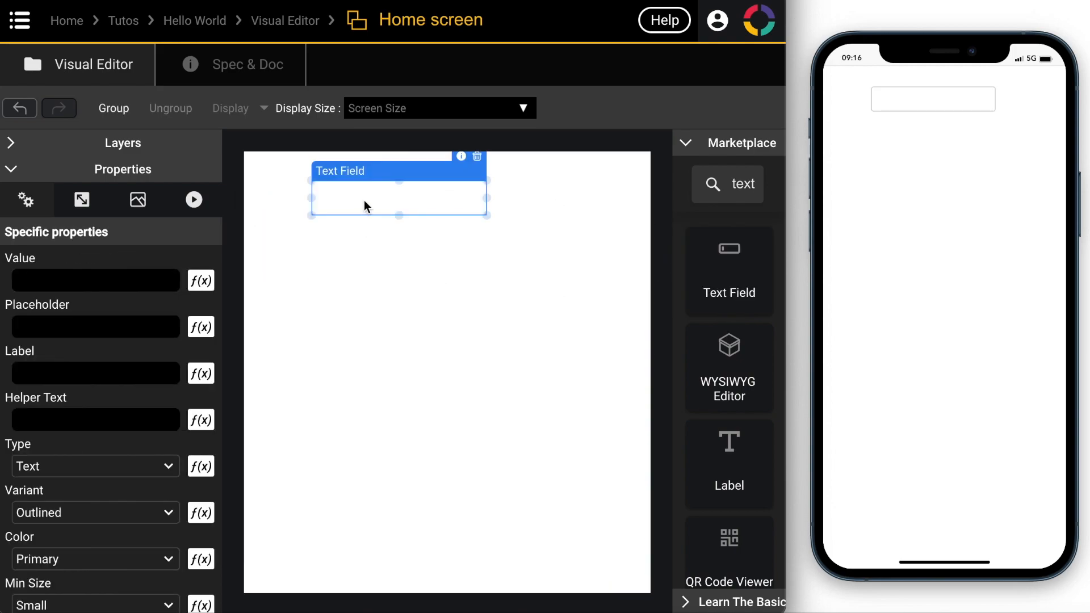
left_click_drag(367, 203, 355, 229)
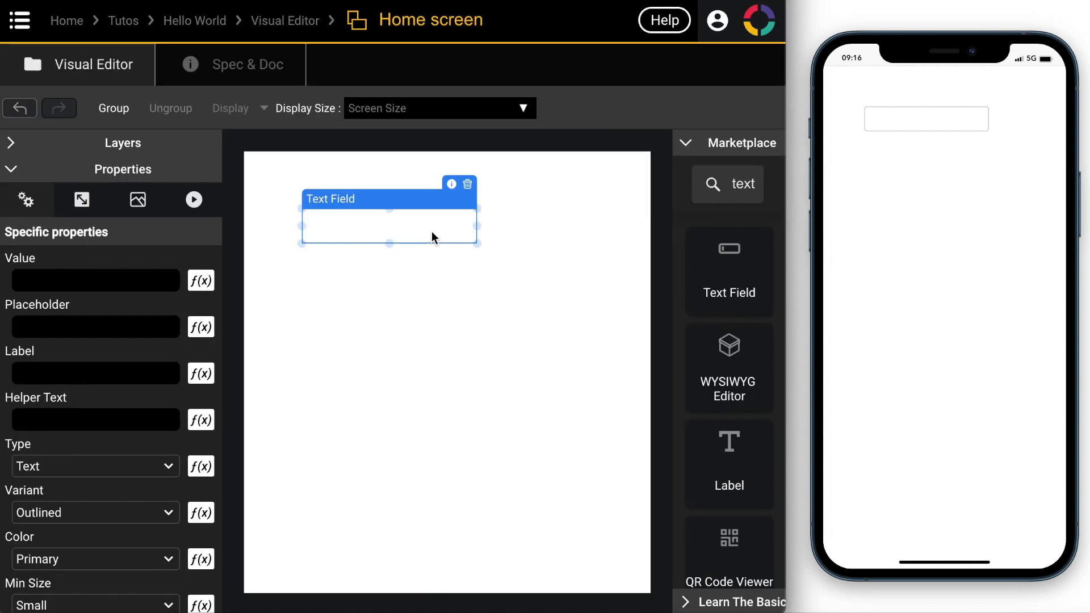
left_click_drag(431, 230, 466, 237)
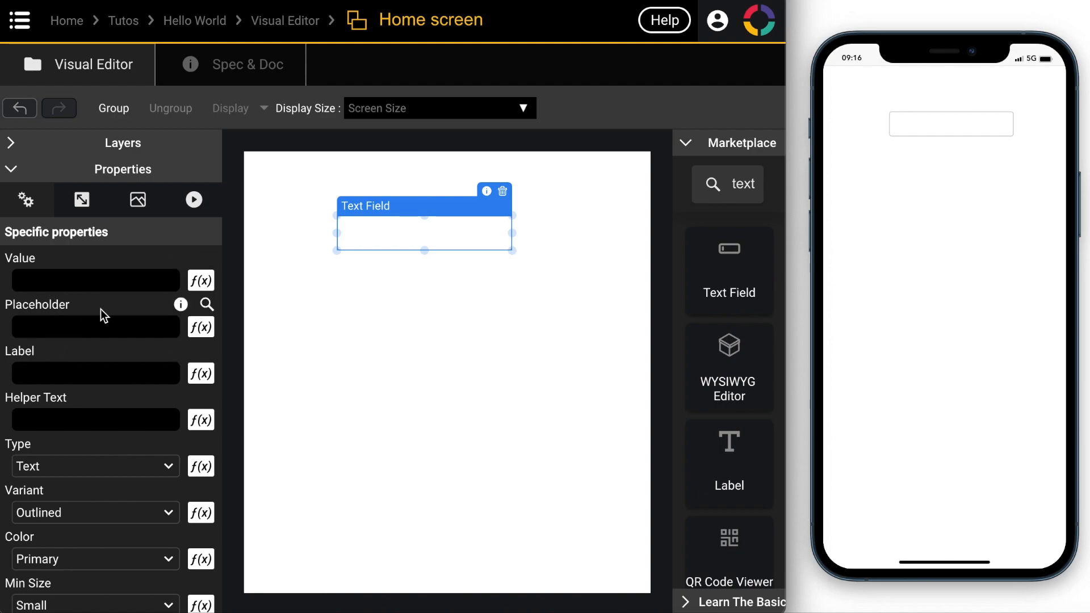
Set the text field's label to Latitude and look through its remaining specific properties.
left_click(49, 375)
type("Latitude")
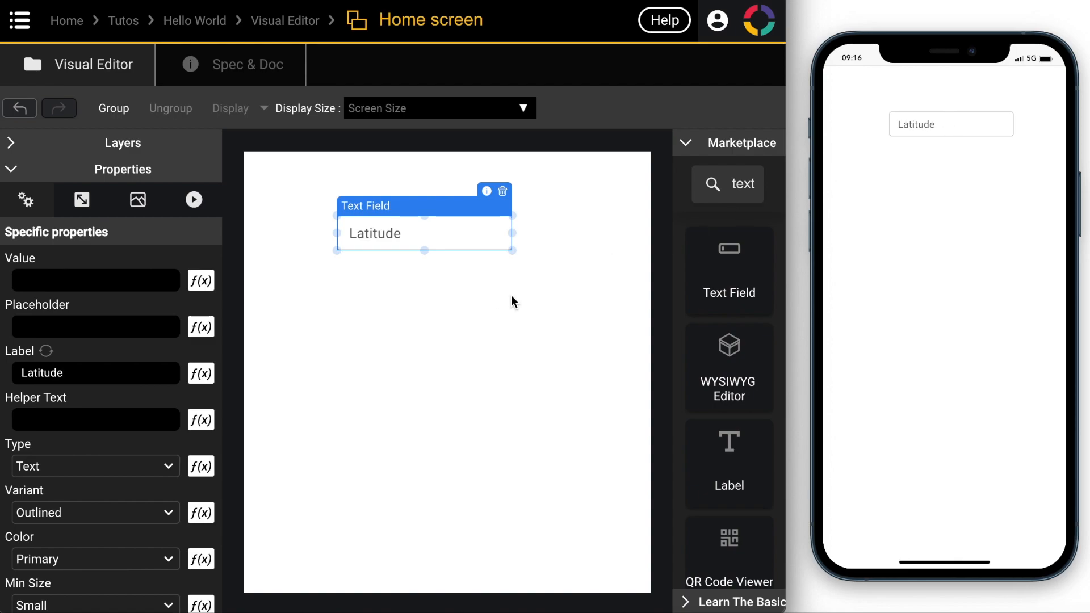
mouse_move(180, 373)
mouse_move(154, 322)
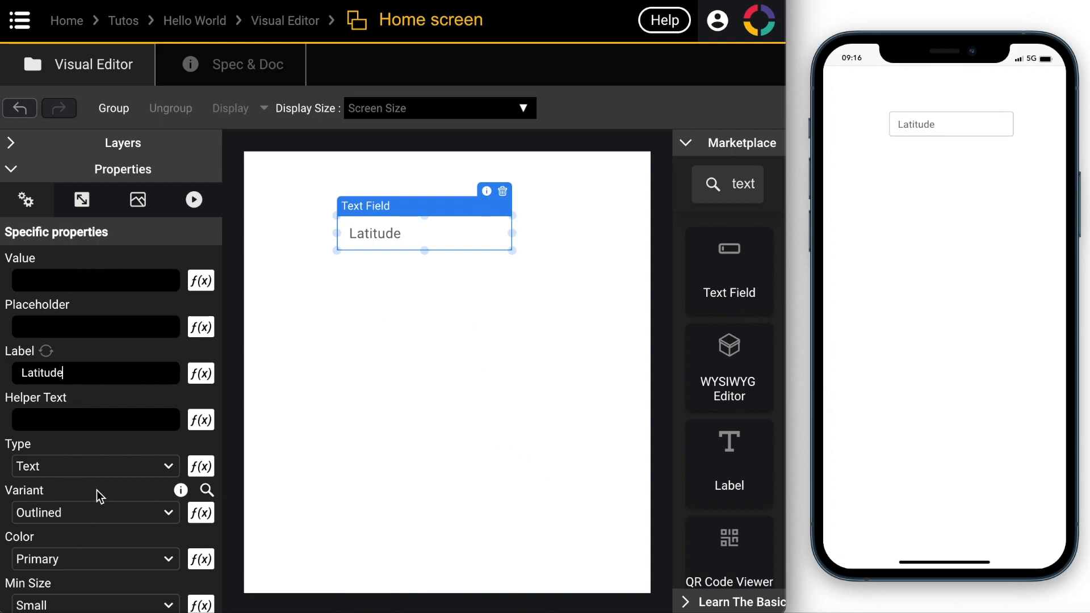
scroll(111, 468, "down", 1)
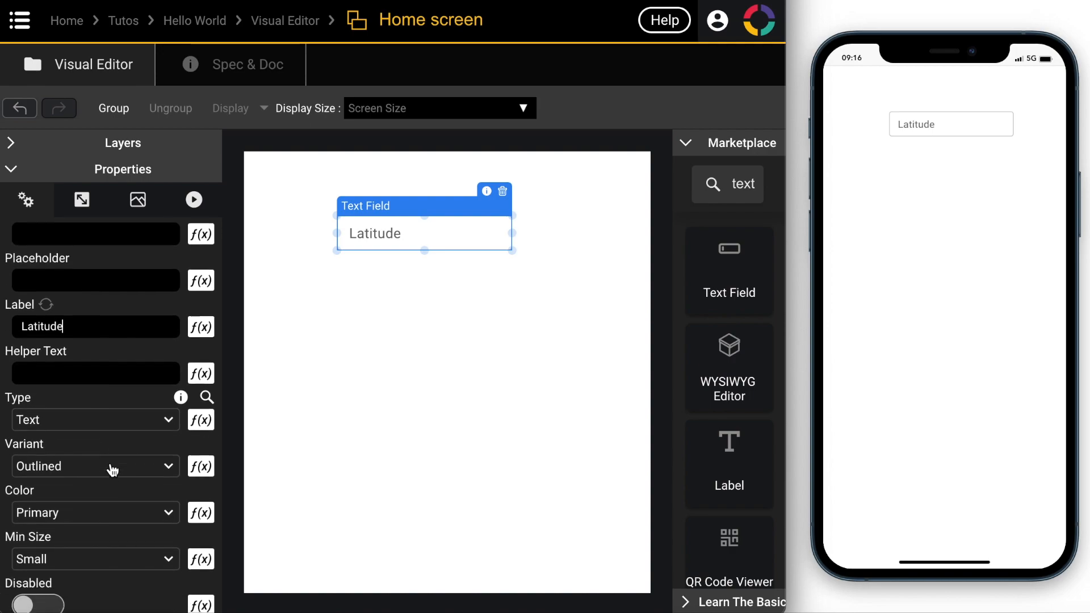
scroll(111, 468, "down", 4)
scroll(109, 467, "up", 5)
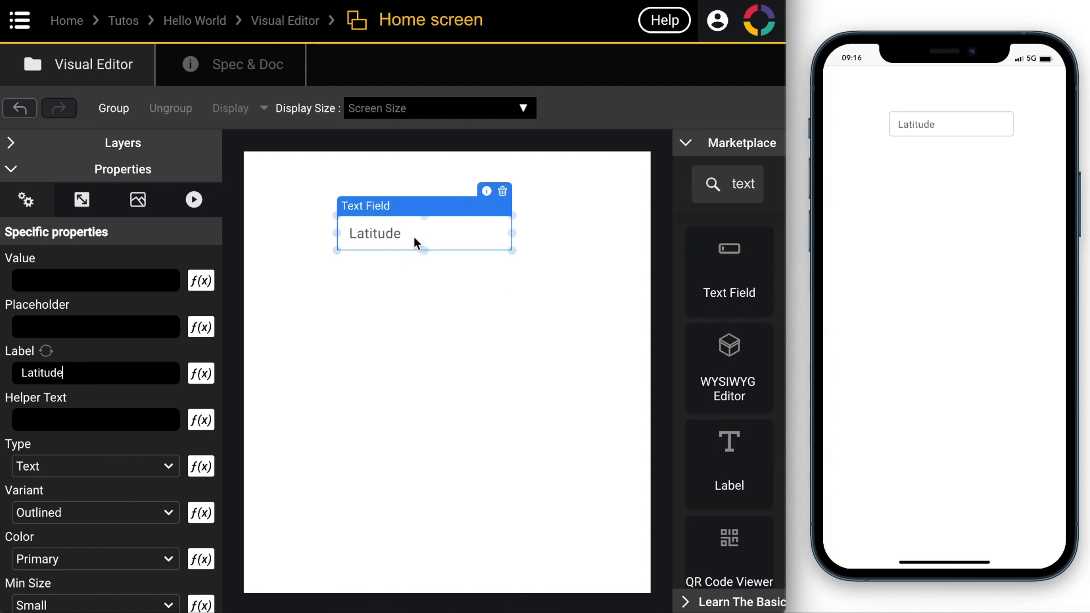
Move the Latitude field partly past the canvas's right edge and enable horizontal scrolling for the Home screen.
left_click_drag(411, 236, 646, 243)
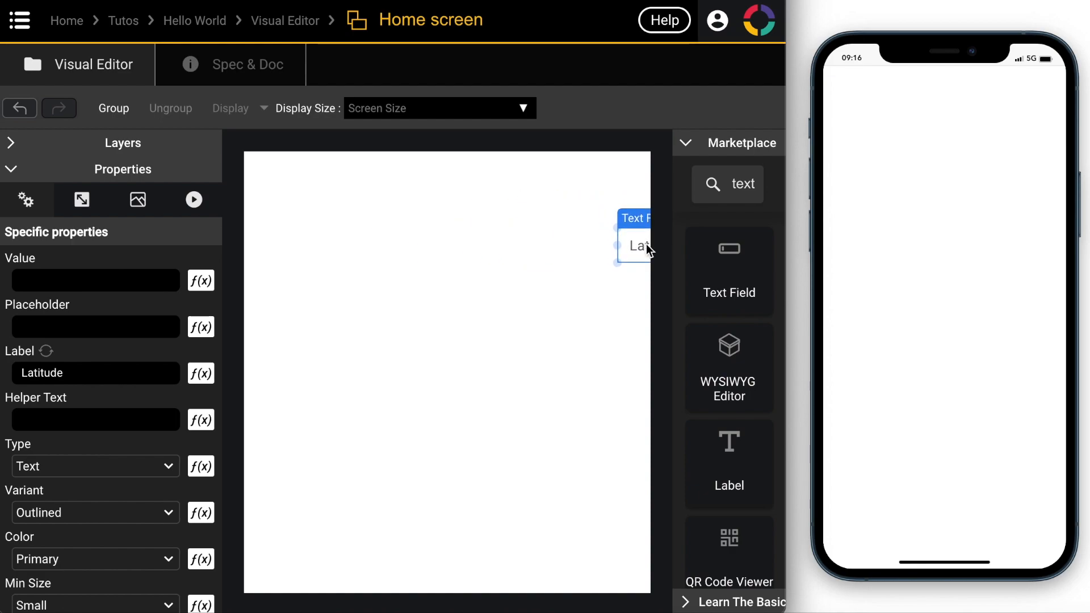
left_click(502, 498)
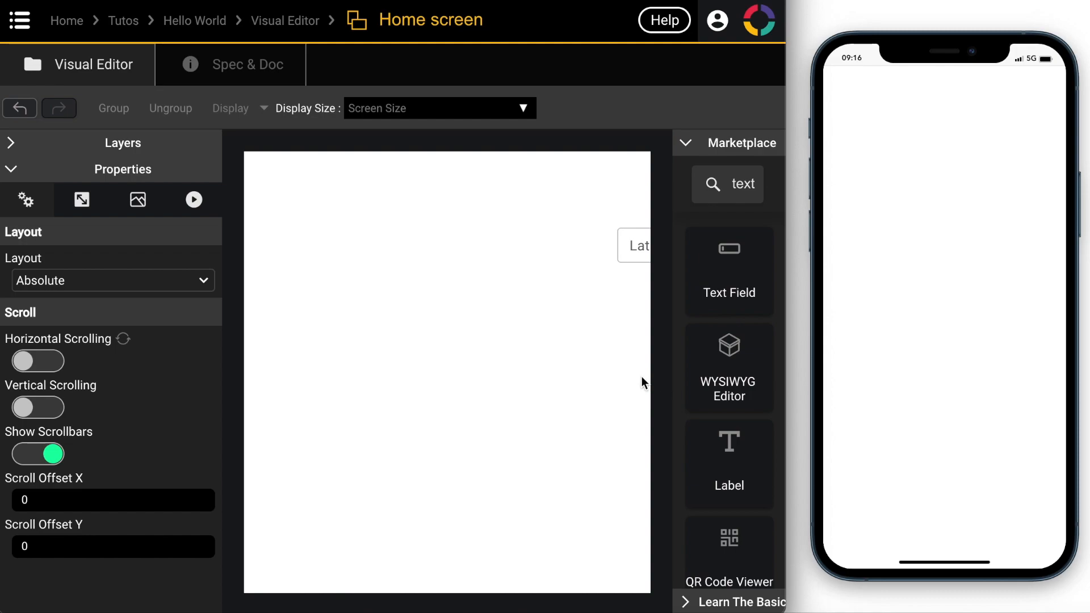
mouse_move(683, 346)
left_mouse_down()
mouse_move(700, 348)
mouse_move(678, 349)
left_mouse_up()
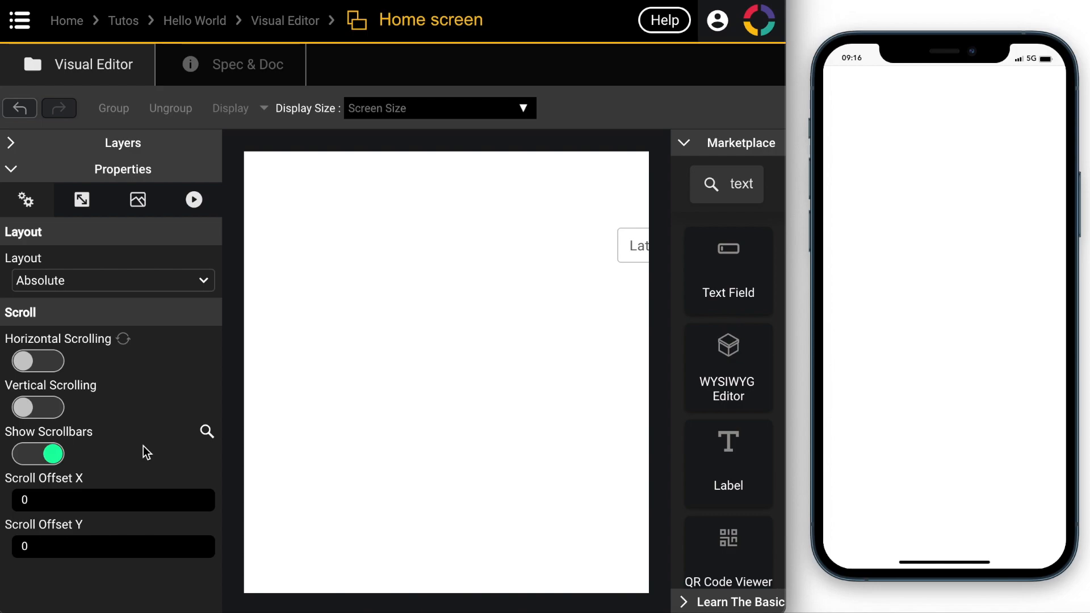
left_click(29, 363)
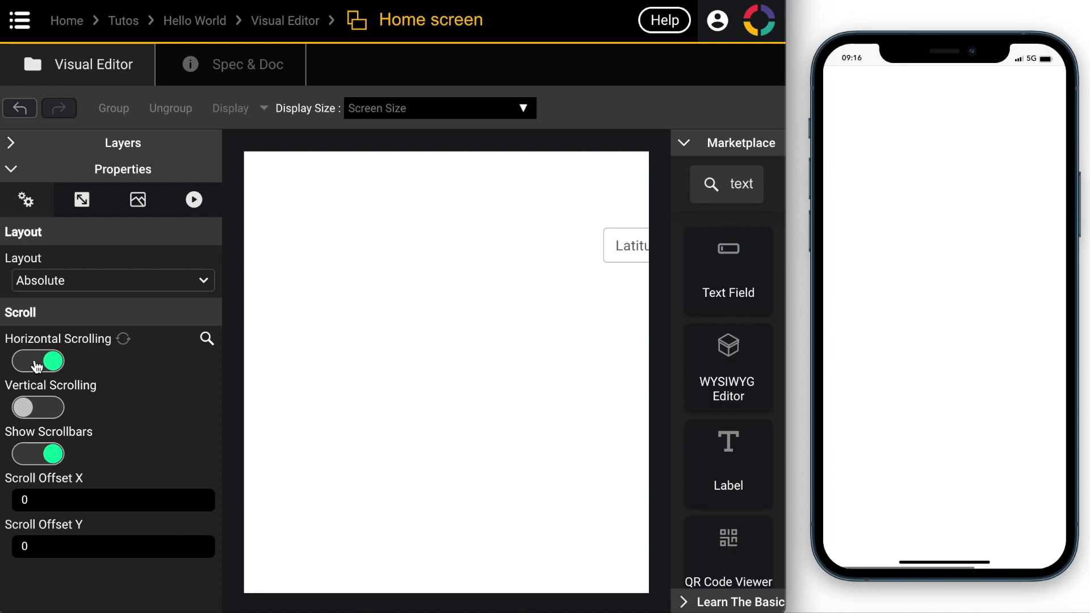
Examine the Latitude field's position and size, appearance, and event properties.
left_click(621, 246)
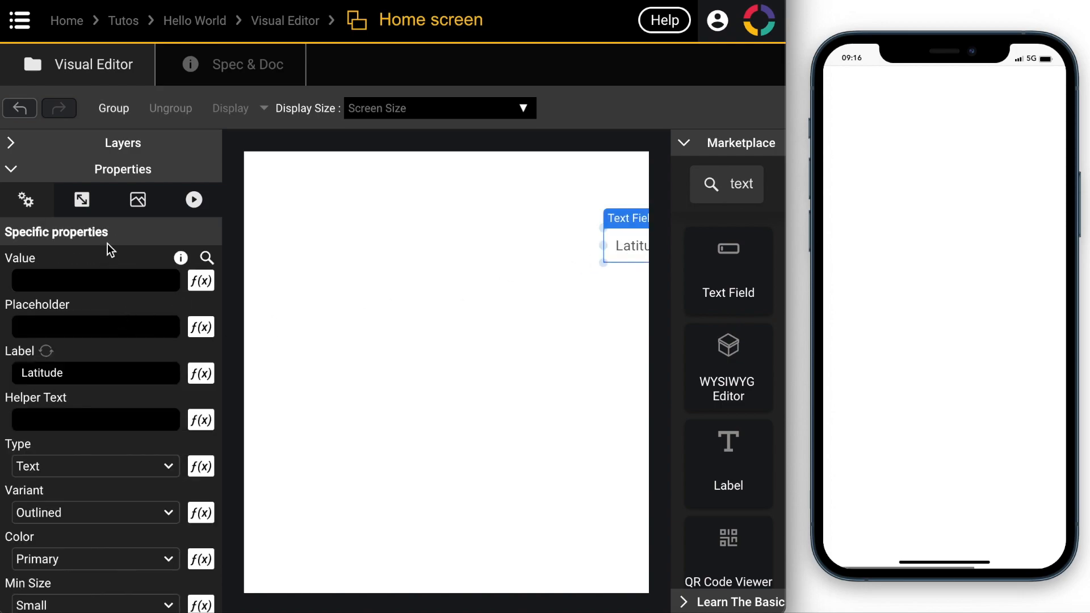
left_click(83, 200)
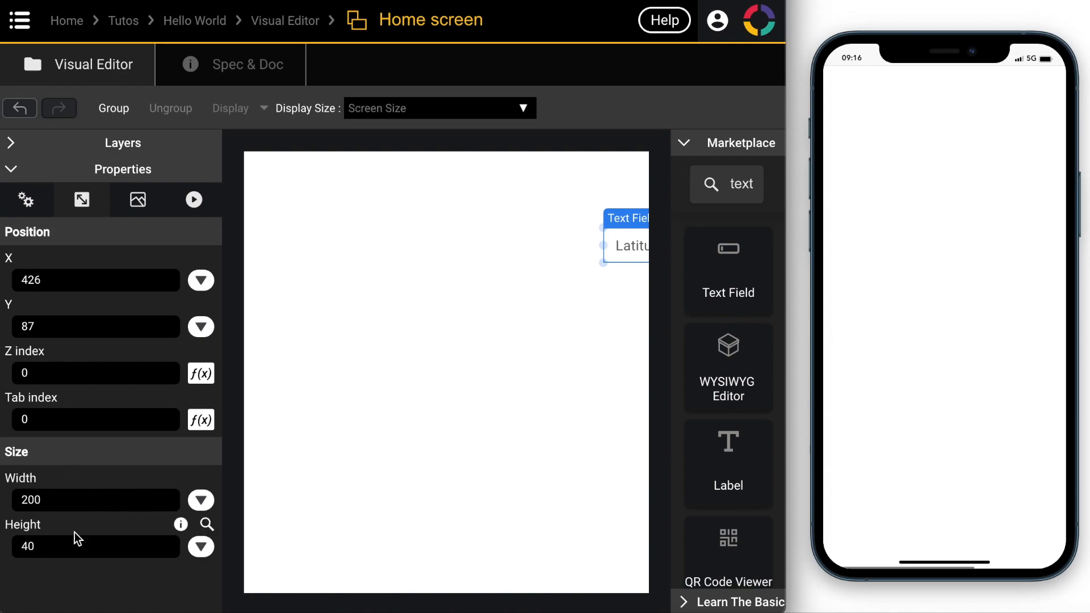
left_click(138, 201)
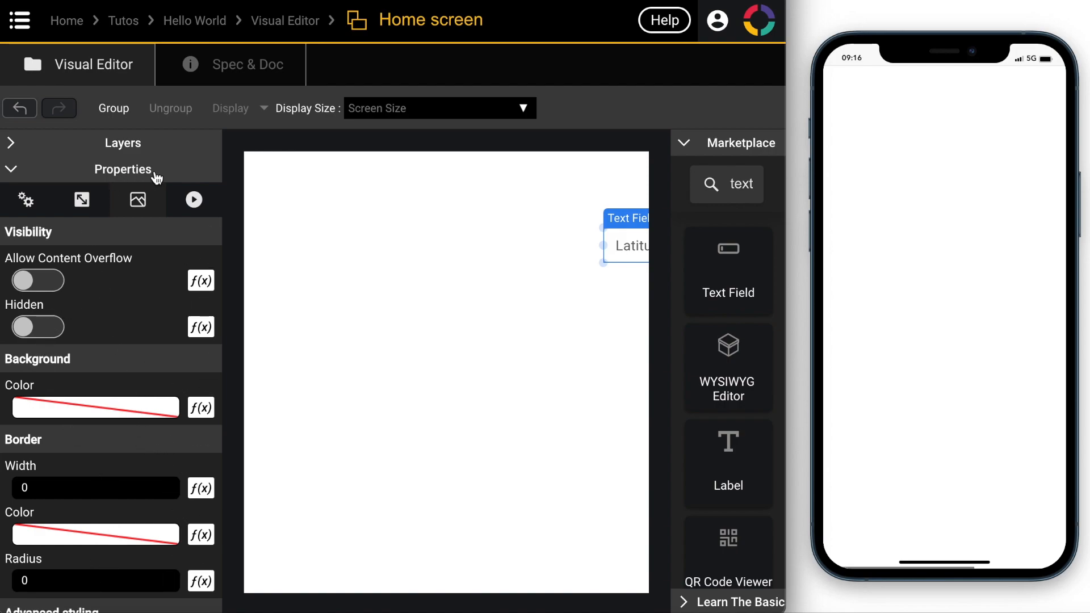
left_click(194, 201)
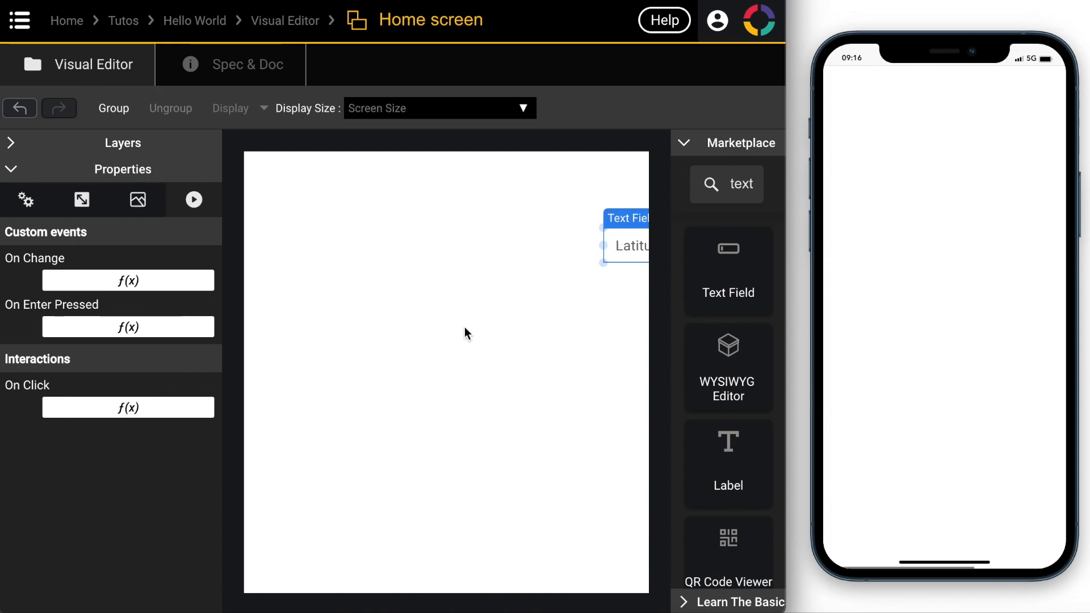
Move the Latitude field back toward the canvas at about Y 70 and set its X position to 200.
left_click(82, 201)
left_click(56, 280)
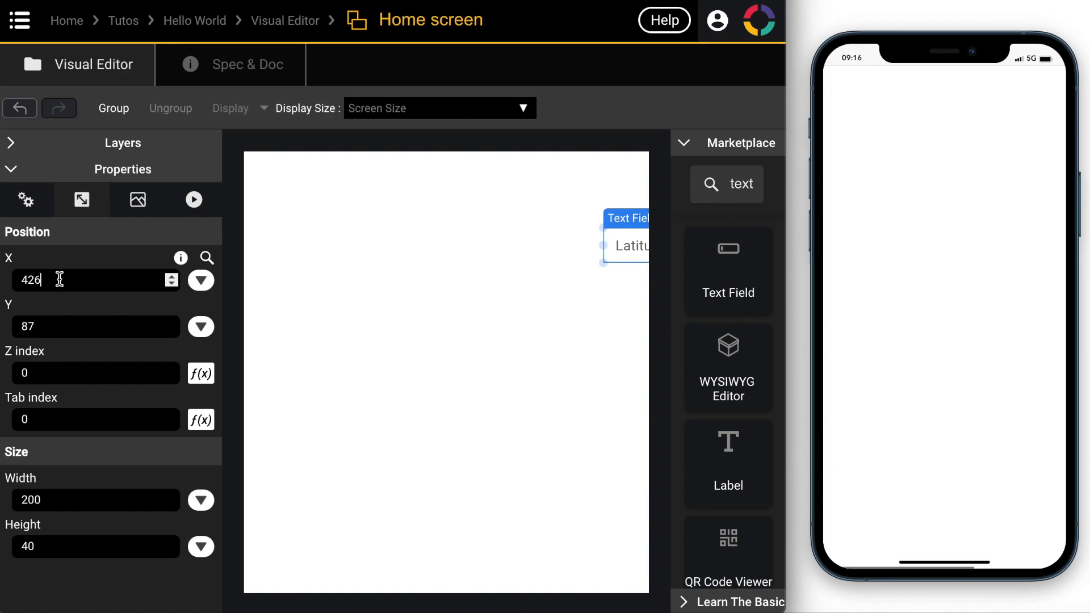
left_click_drag(628, 250, 554, 234)
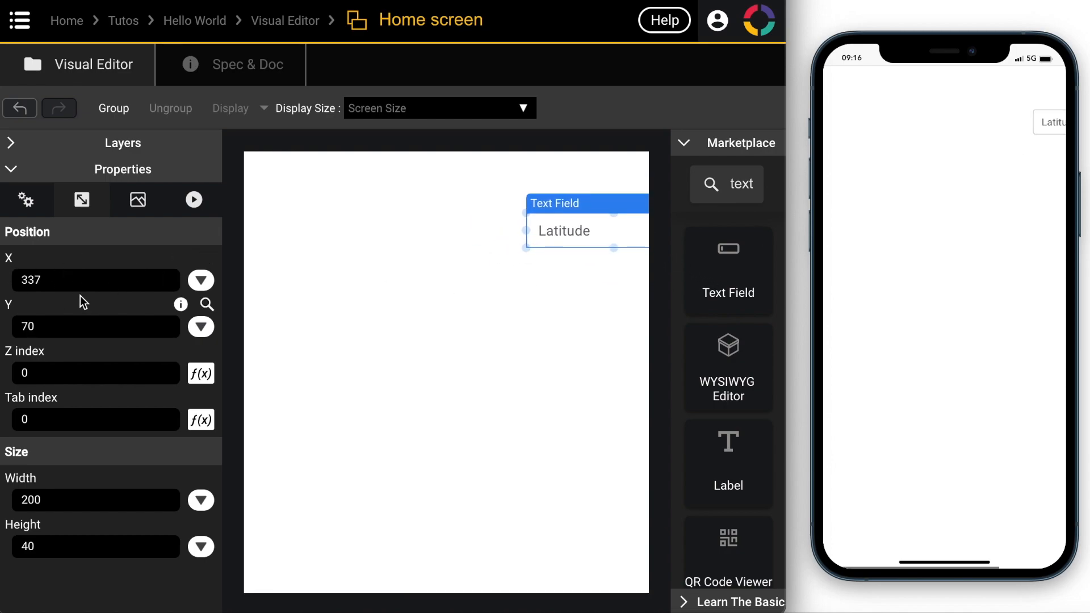
double_click(36, 282)
left_click(37, 281)
double_click(34, 278)
type("200")
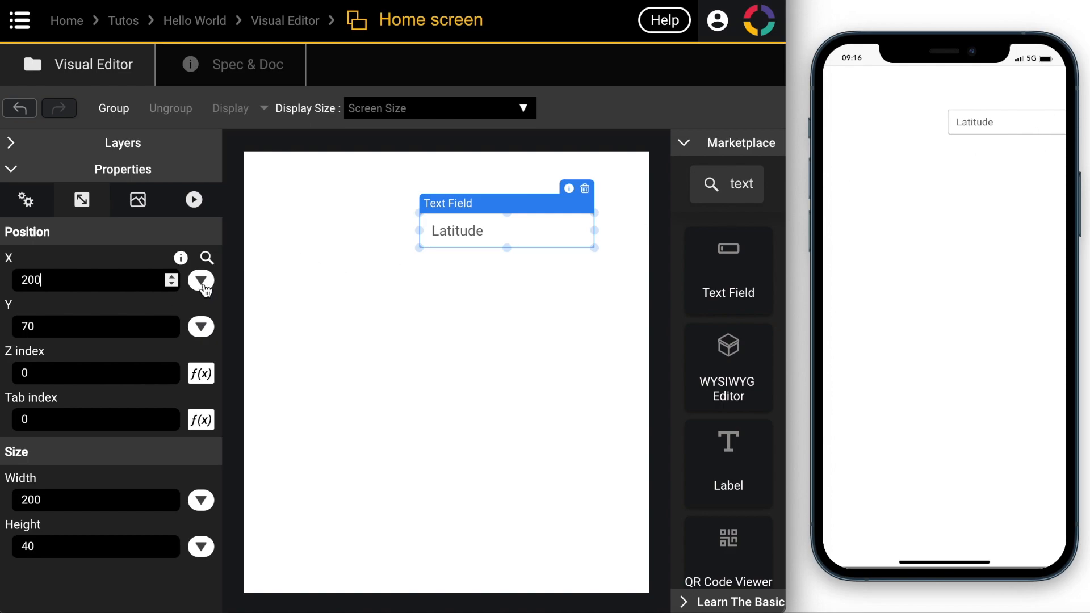
Increase the Latitude field's X position in single increments to 205.
left_click(173, 278)
left_click(173, 278)
left_click(173, 279)
left_click(172, 278)
left_click(172, 278)
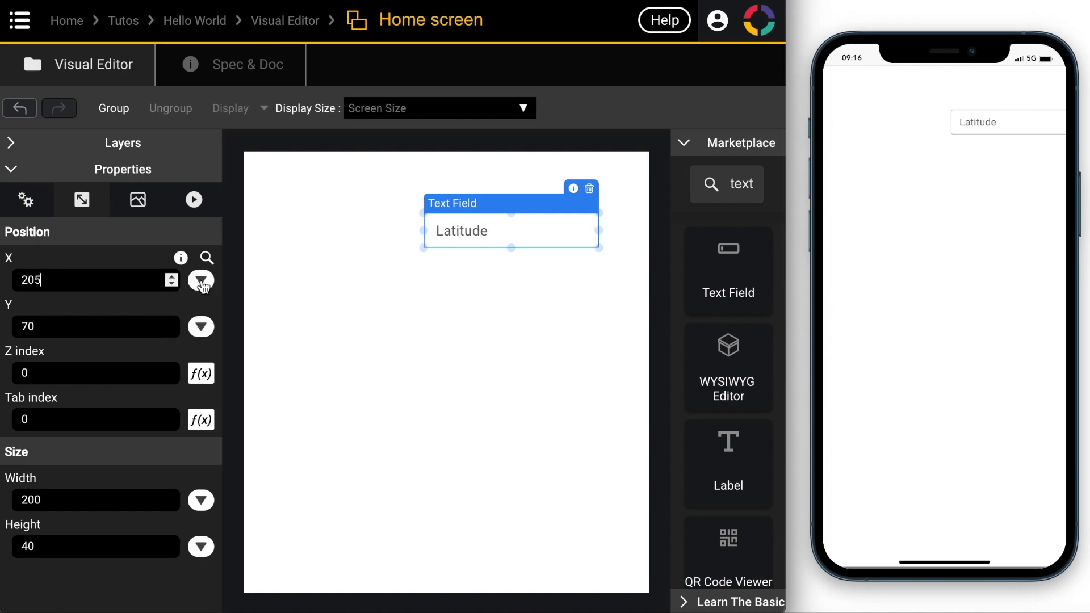
Try the Left and Right horizontal alignments on the Latitude field and check the vertical alignment options.
left_click(200, 284)
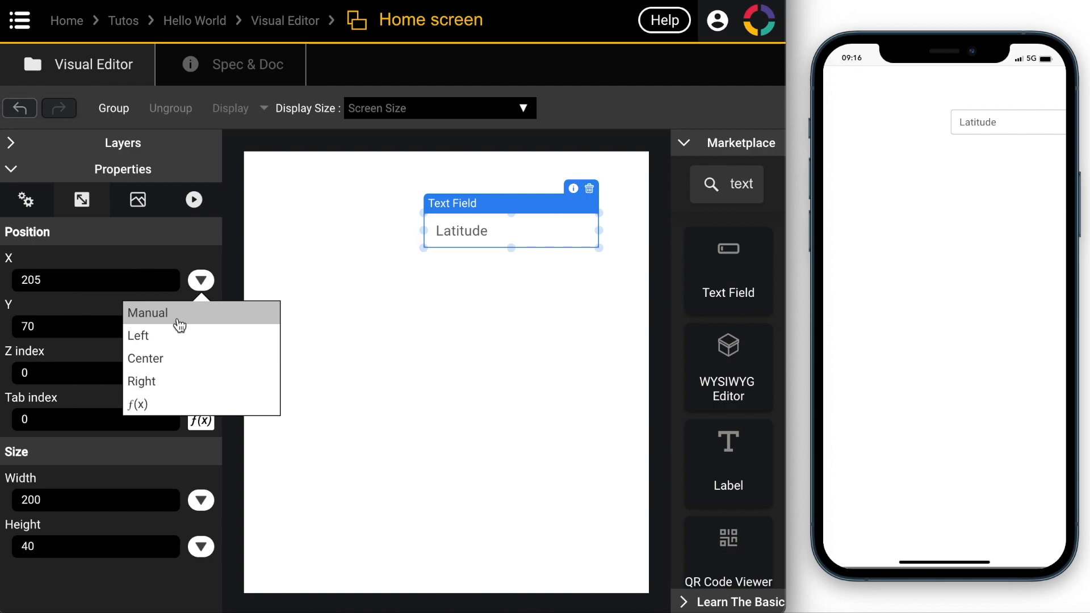
left_click(160, 340)
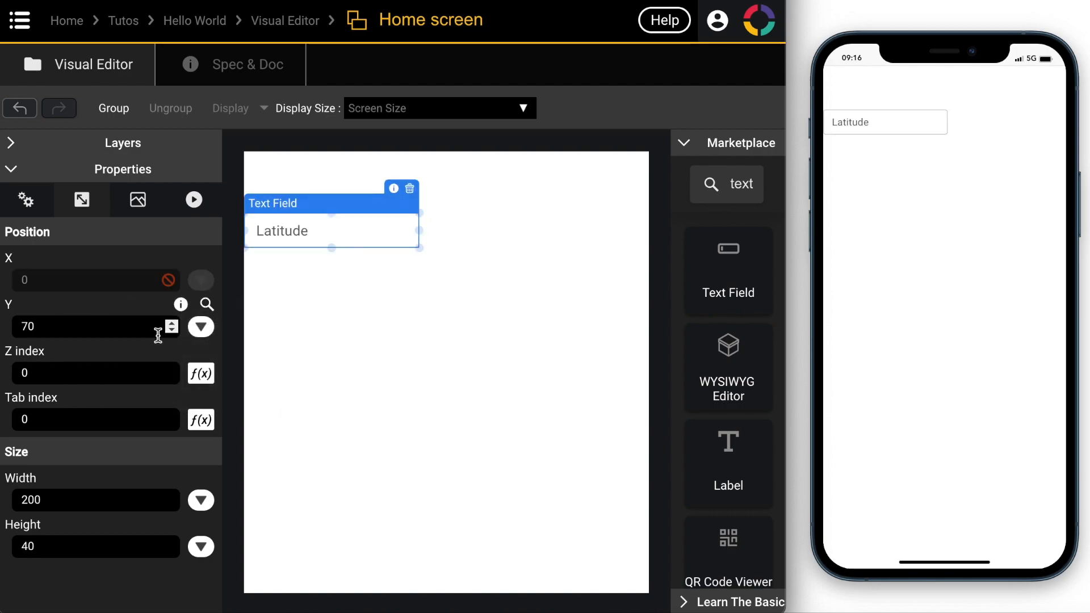
left_click(201, 327)
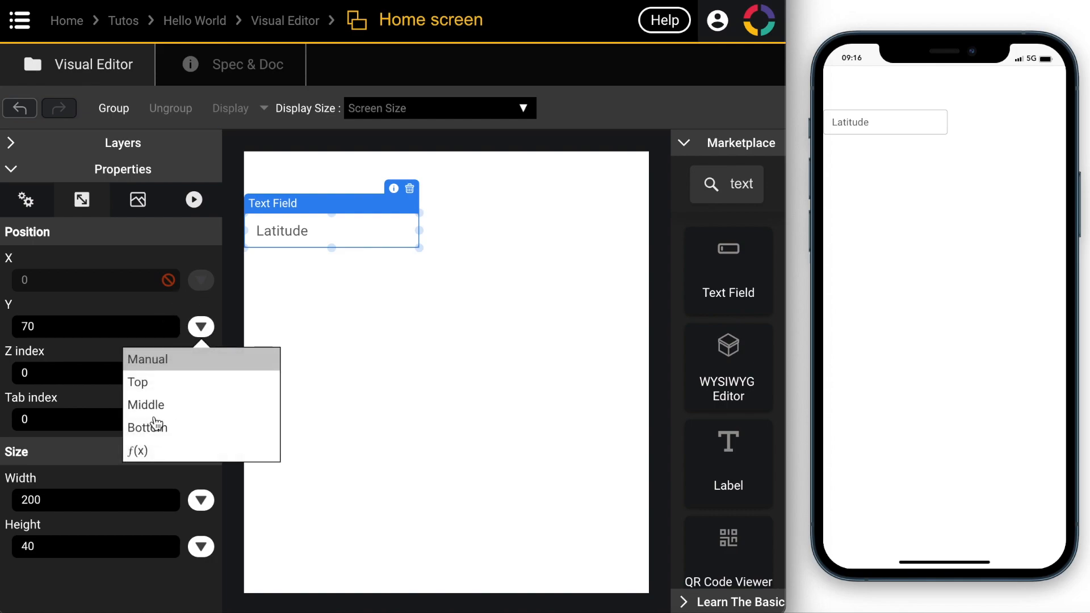
left_click(264, 306)
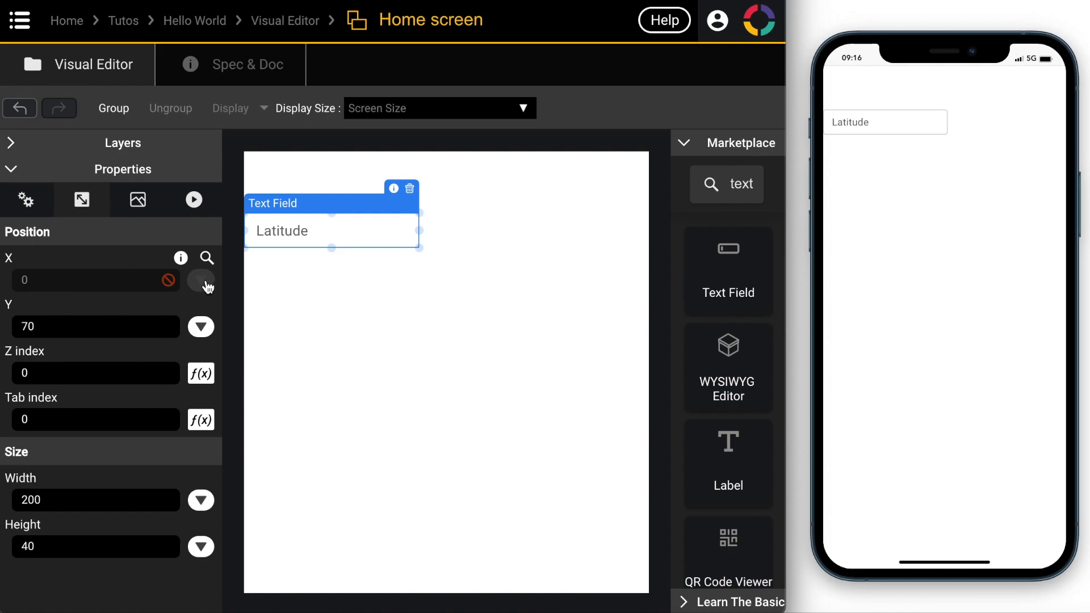
left_click(202, 280)
left_click(158, 386)
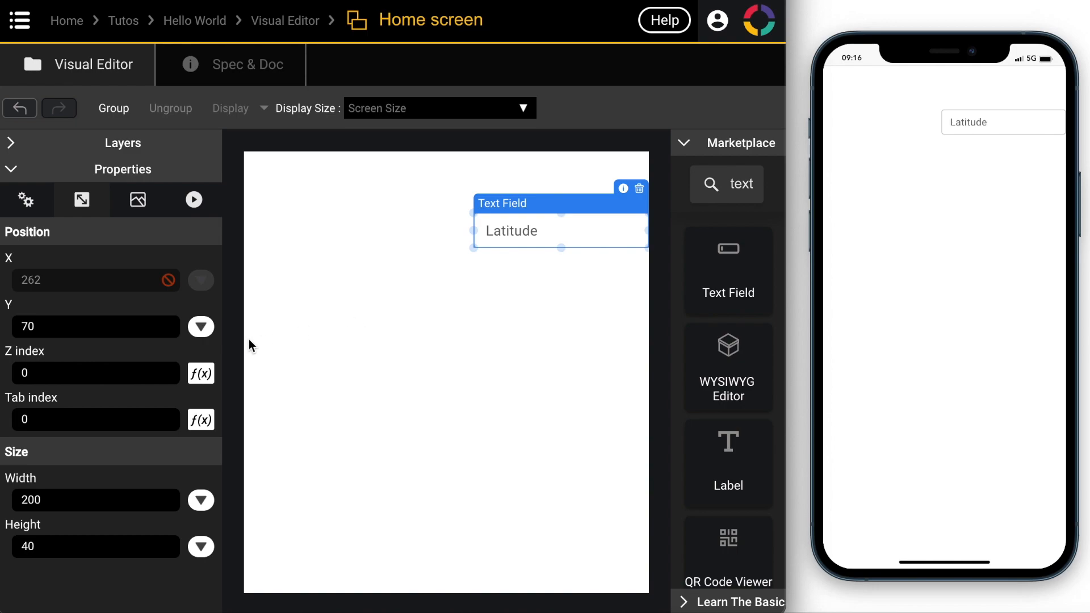
Align the Latitude field horizontally to Center and move it up to about Y 54.
left_click(200, 281)
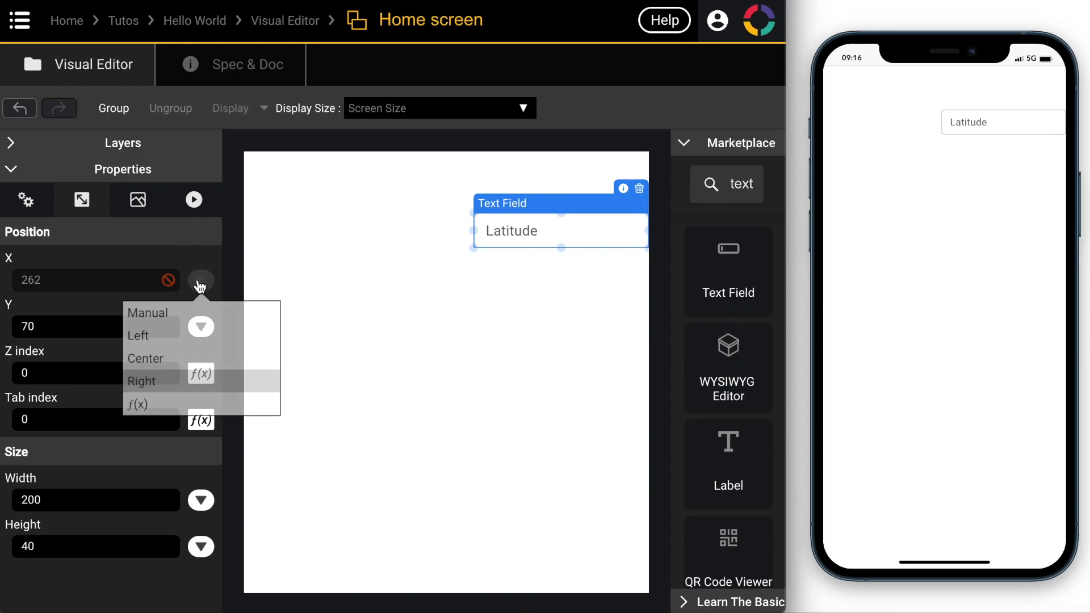
left_click(161, 359)
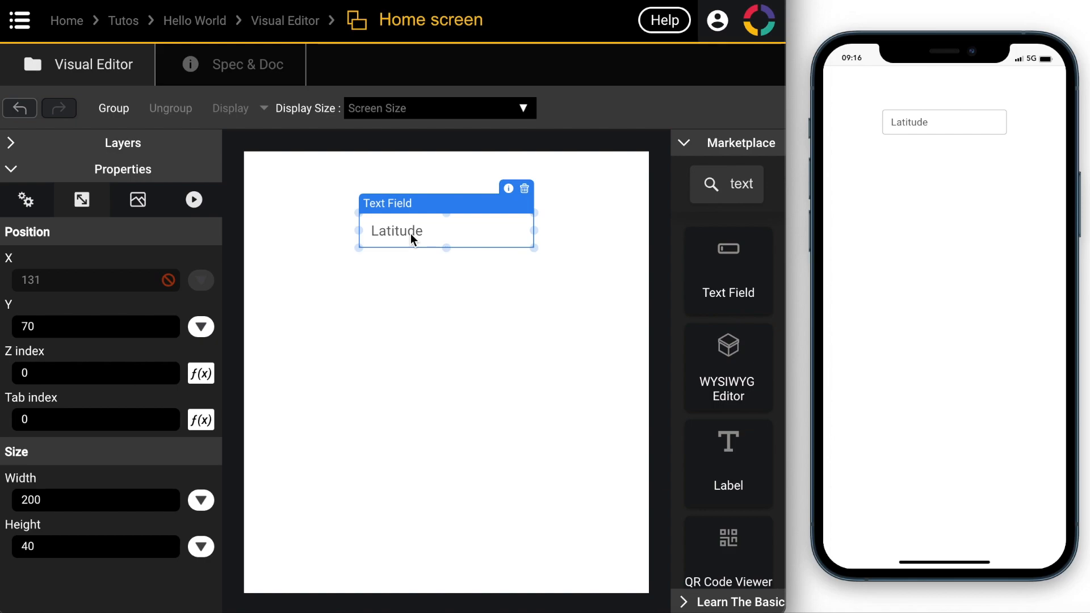
left_click_drag(410, 233, 470, 224)
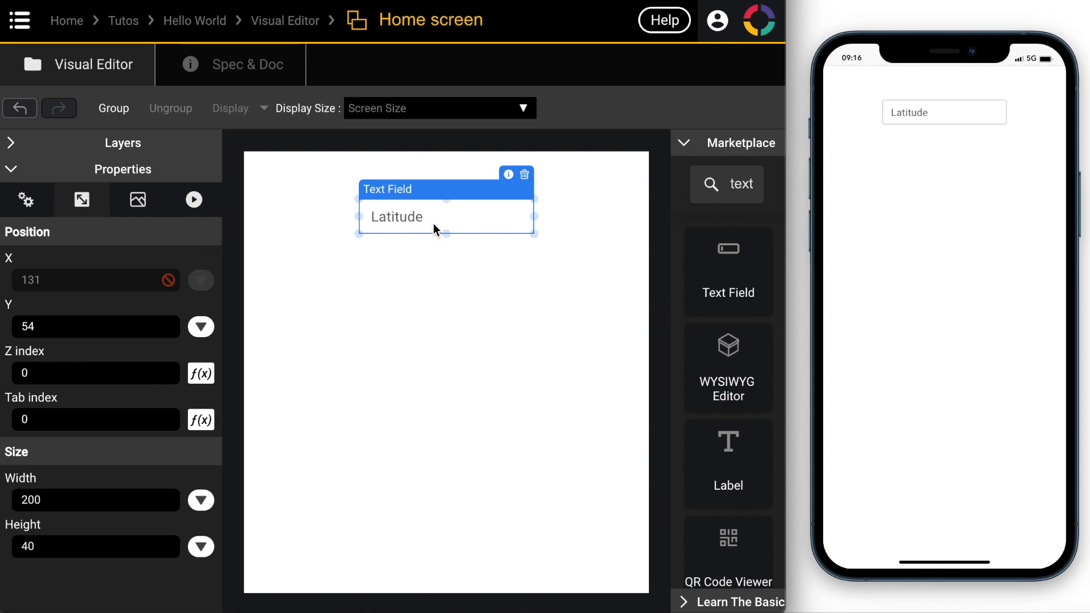
Widen the Latitude field to about 235 and move it up to about Y 32.
left_click_drag(535, 215, 565, 215)
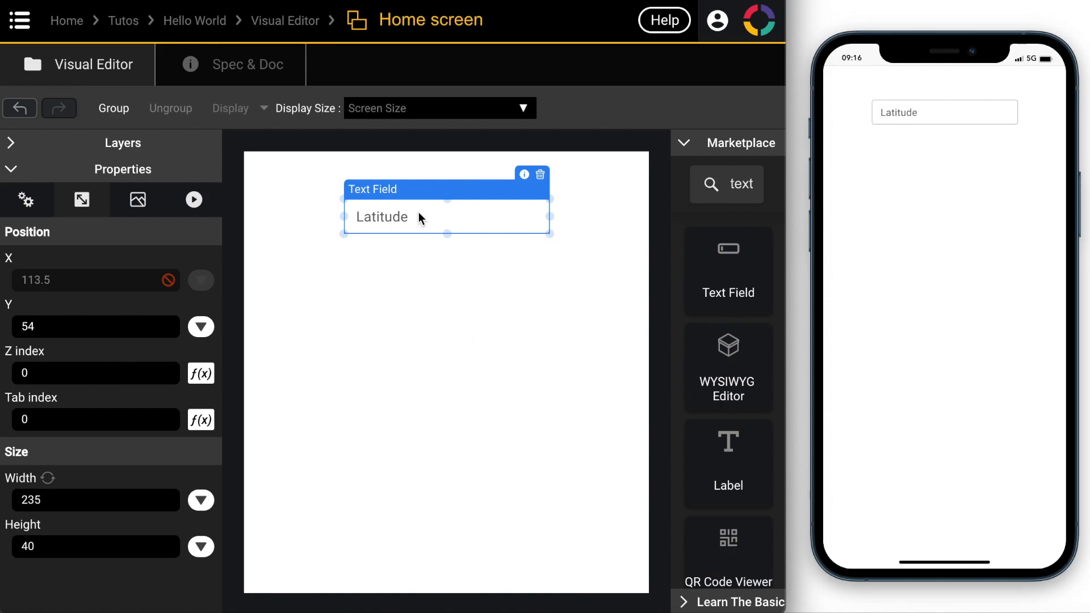
left_click_drag(411, 219, 415, 201)
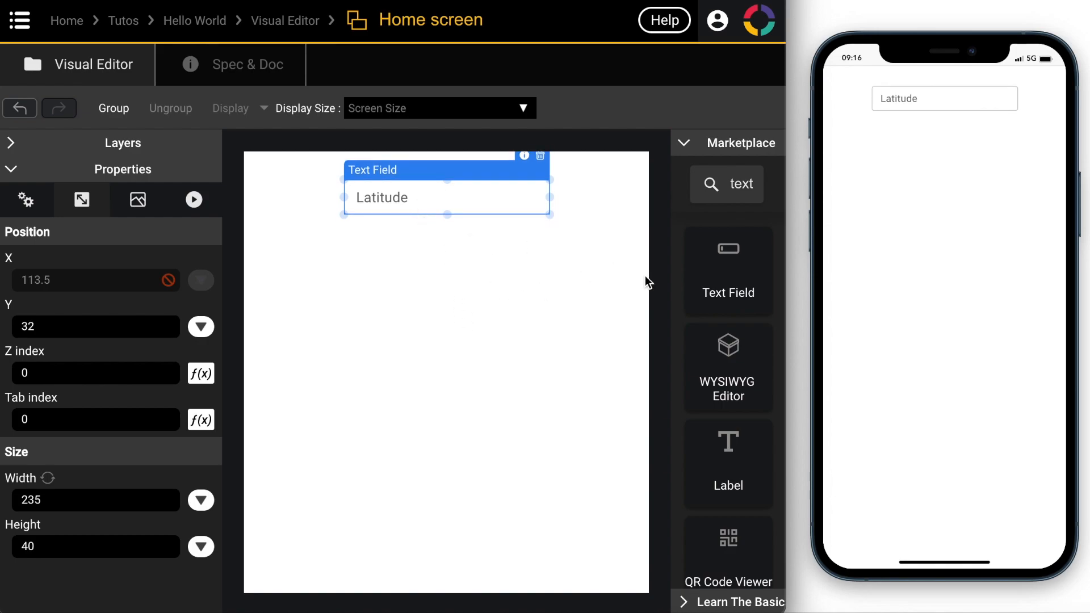
Add a second text field below the Latitude field and set its label to "Longitude".
left_click_drag(727, 267, 420, 281)
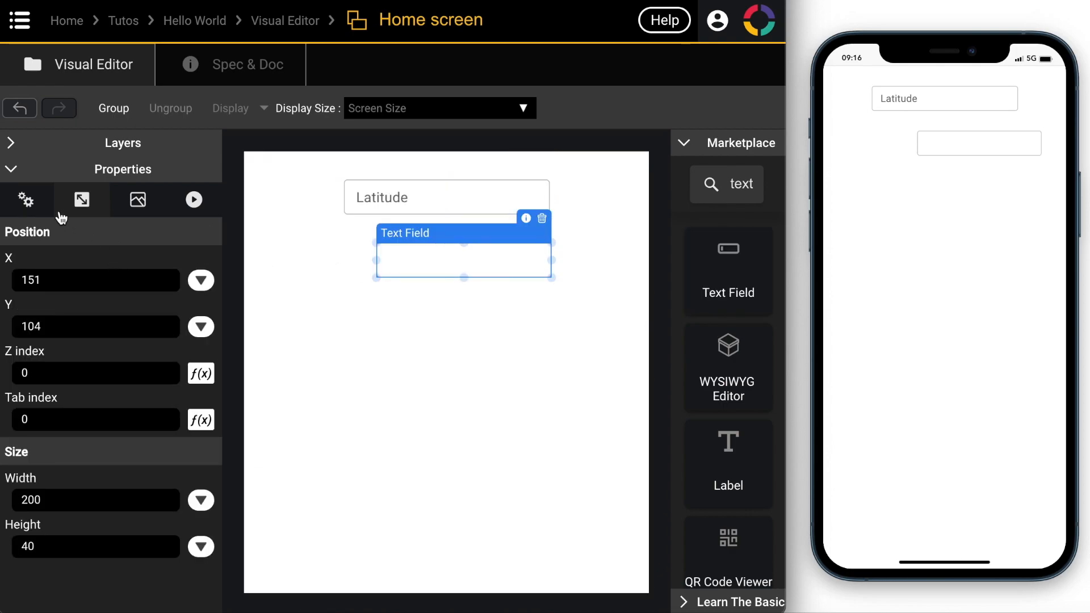
left_click(27, 202)
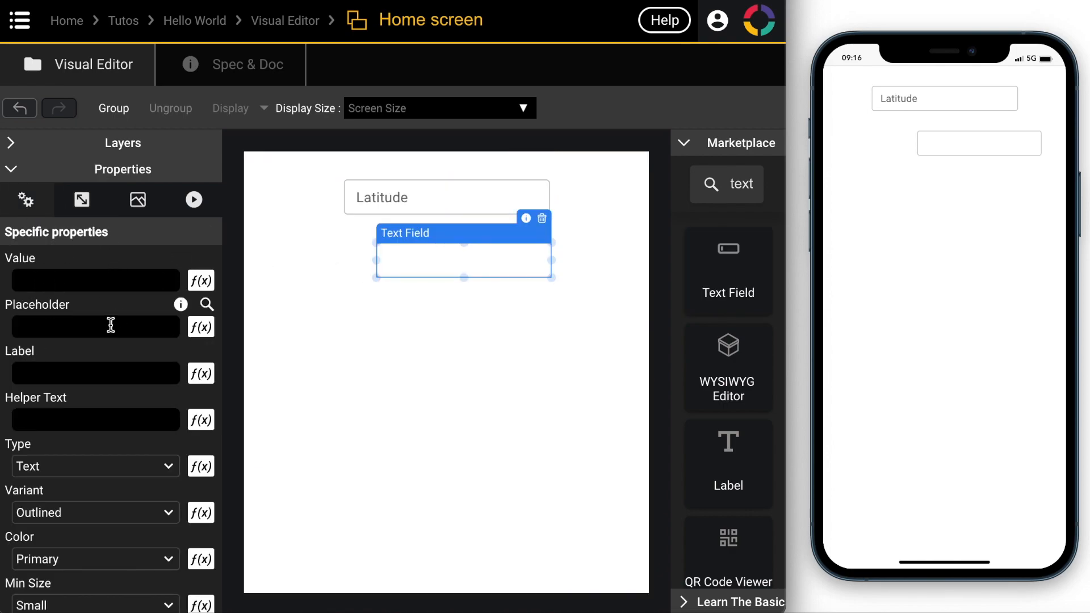
left_click(41, 372)
type("Longitude")
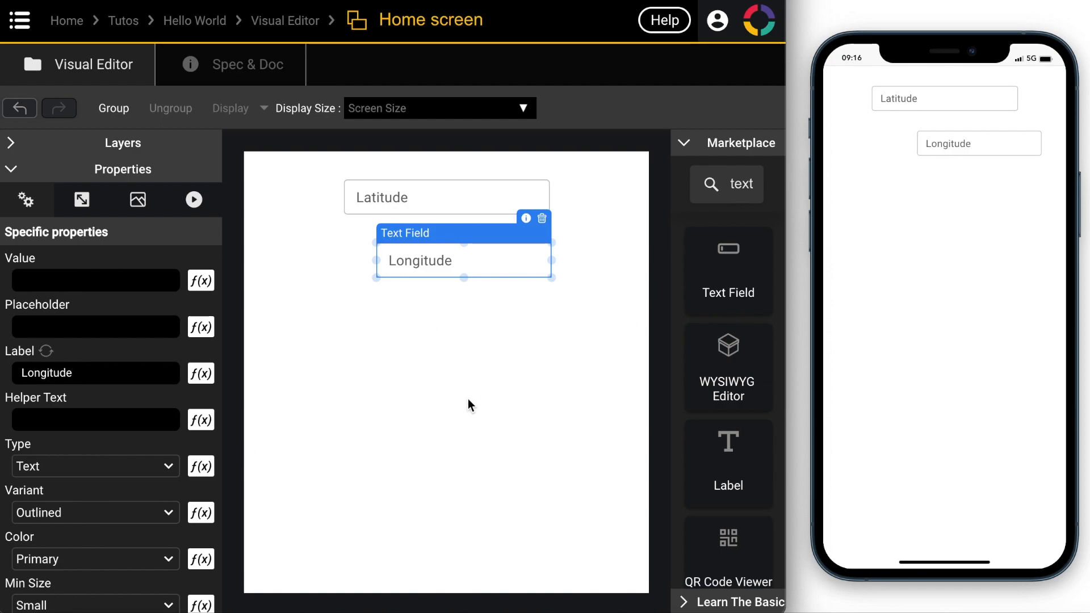
Try moving the Longitude field to different free positions below the Latitude field in the Absolute layout.
left_click(441, 305)
mouse_move(452, 263)
left_mouse_down()
mouse_move(540, 306)
mouse_move(485, 274)
mouse_move(355, 255)
mouse_move(418, 273)
mouse_move(436, 240)
mouse_move(436, 249)
left_mouse_up()
left_click(426, 292)
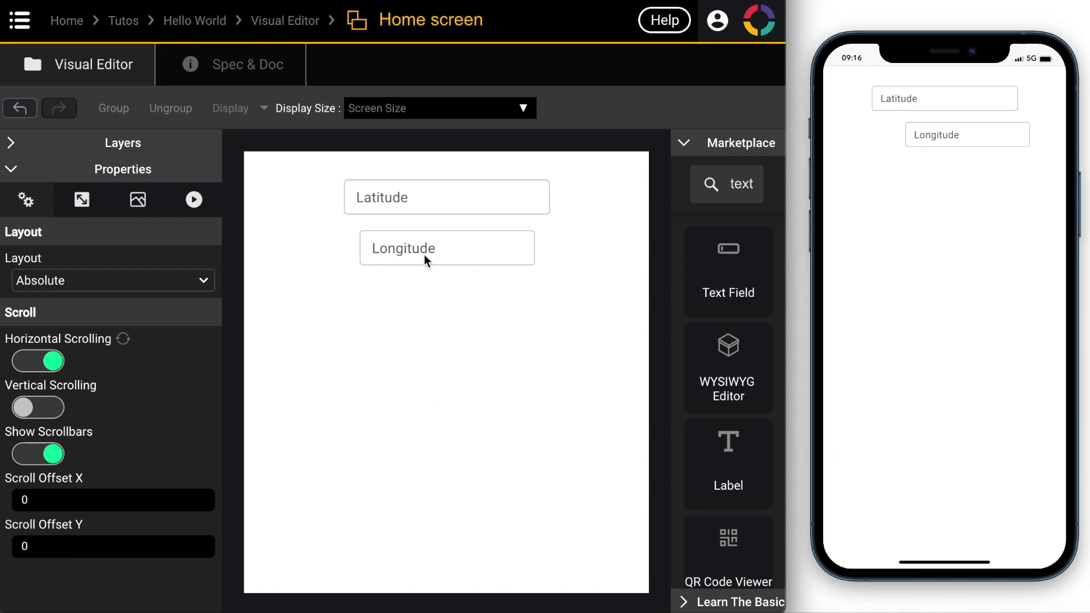
left_click(45, 281)
left_click(406, 386)
left_click_drag(405, 248, 461, 278)
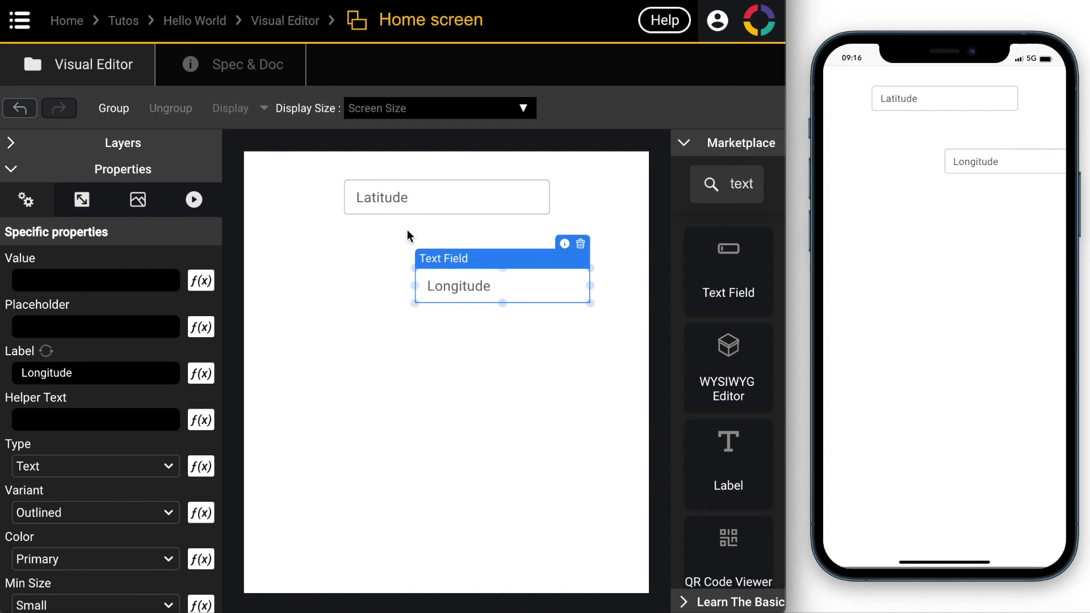
left_click_drag(459, 287, 405, 276)
Change the Home screen's layout to Vertical.
left_click(401, 414)
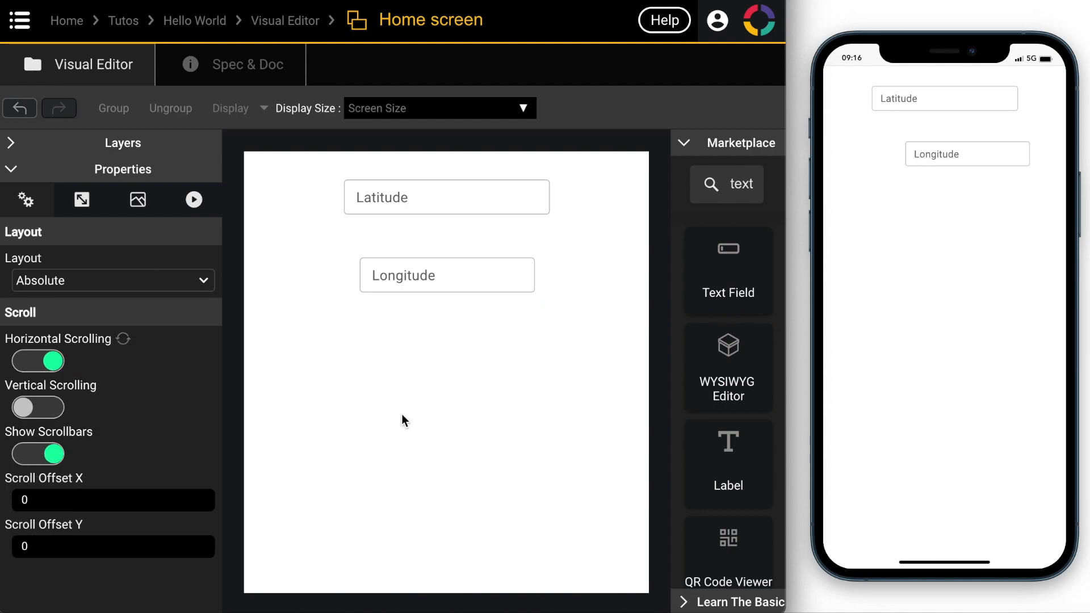
left_click(79, 287)
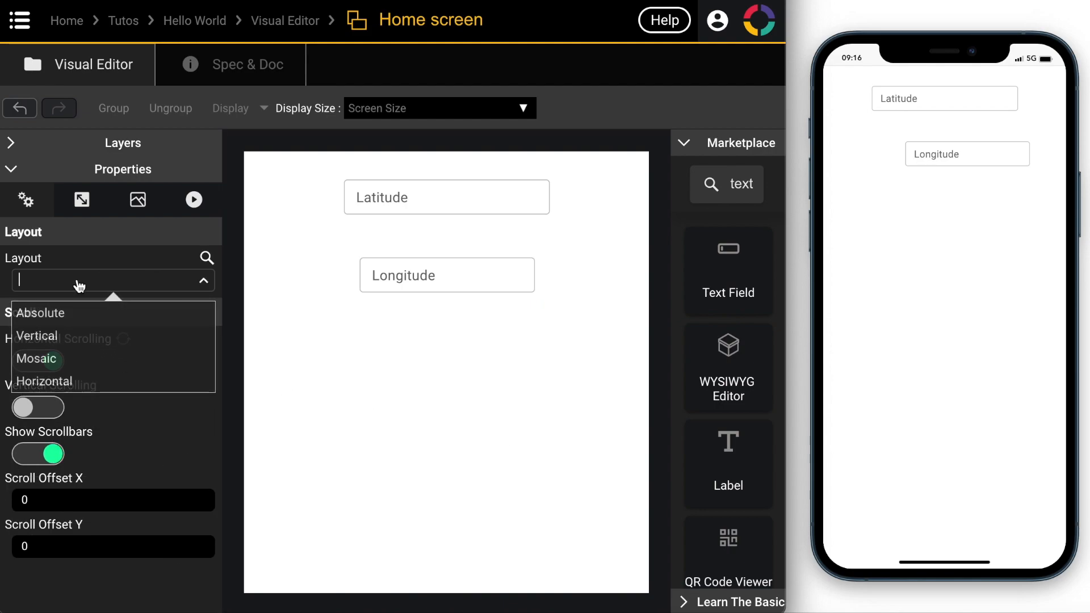
left_click(54, 339)
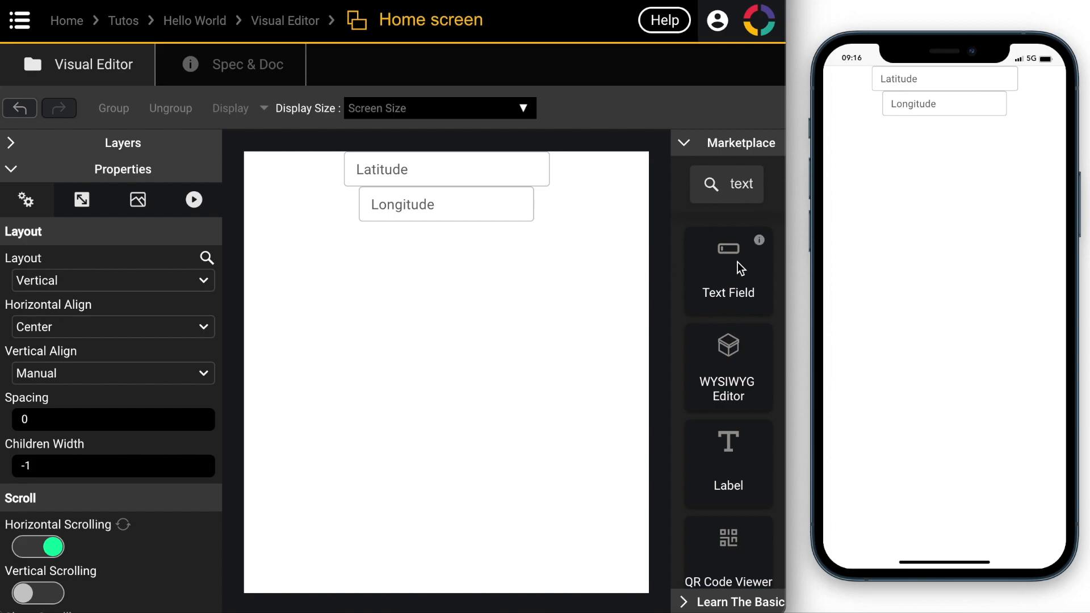
Add a button component beneath the Longitude field and set its text to "Get Position".
double_click(738, 185)
type("button")
left_click_drag(734, 250, 421, 347)
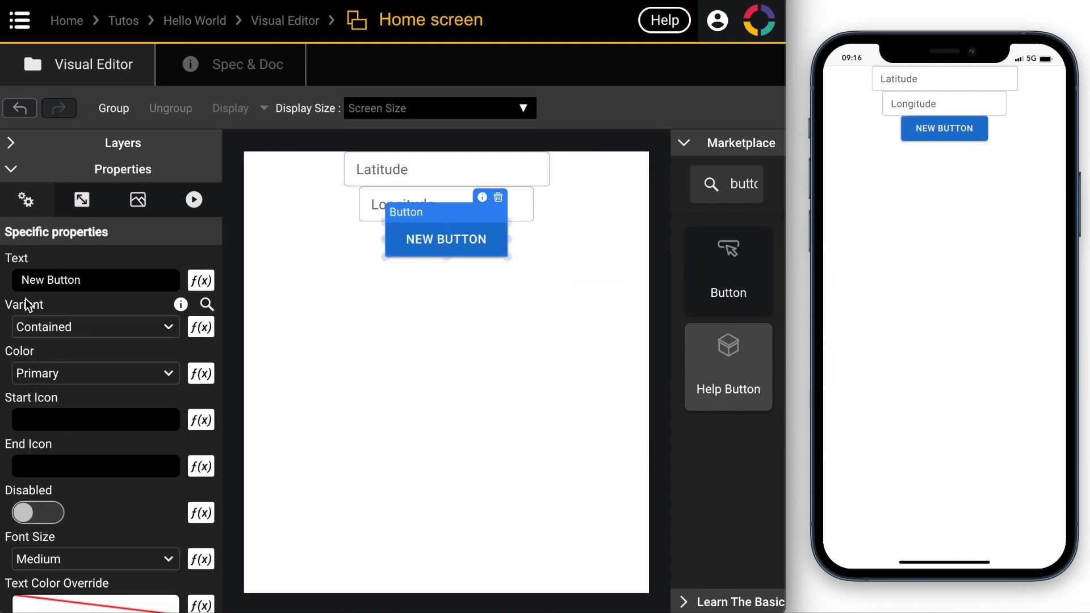
left_click_drag(97, 280, 15, 271)
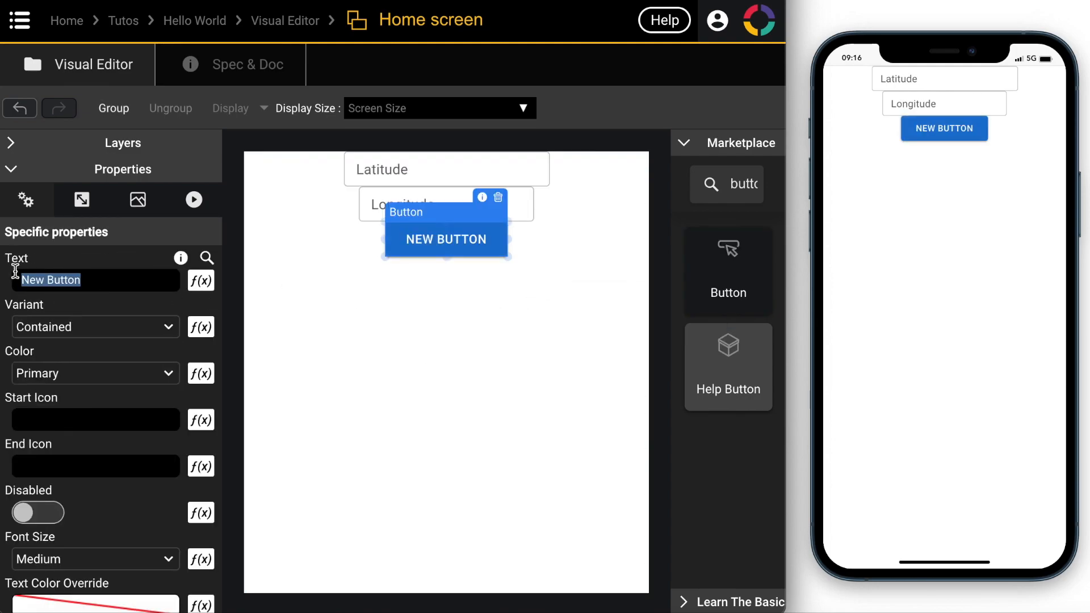
type("Get Position")
left_click(409, 317)
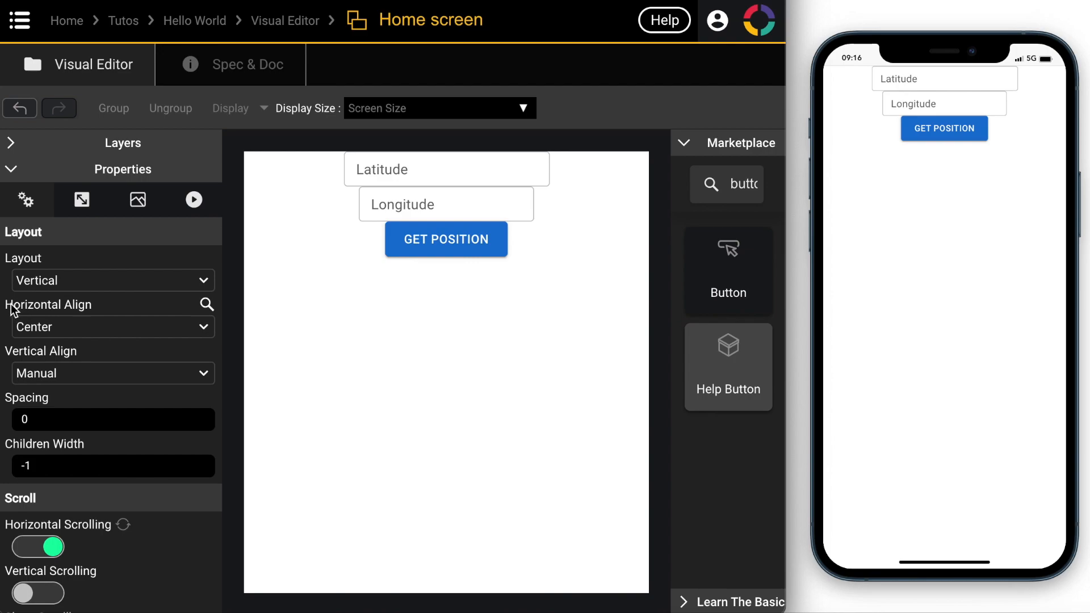
Try the Left and Right horizontal alignments on the screen's vertical layout, and return it to Center.
left_click(77, 333)
left_click(64, 360)
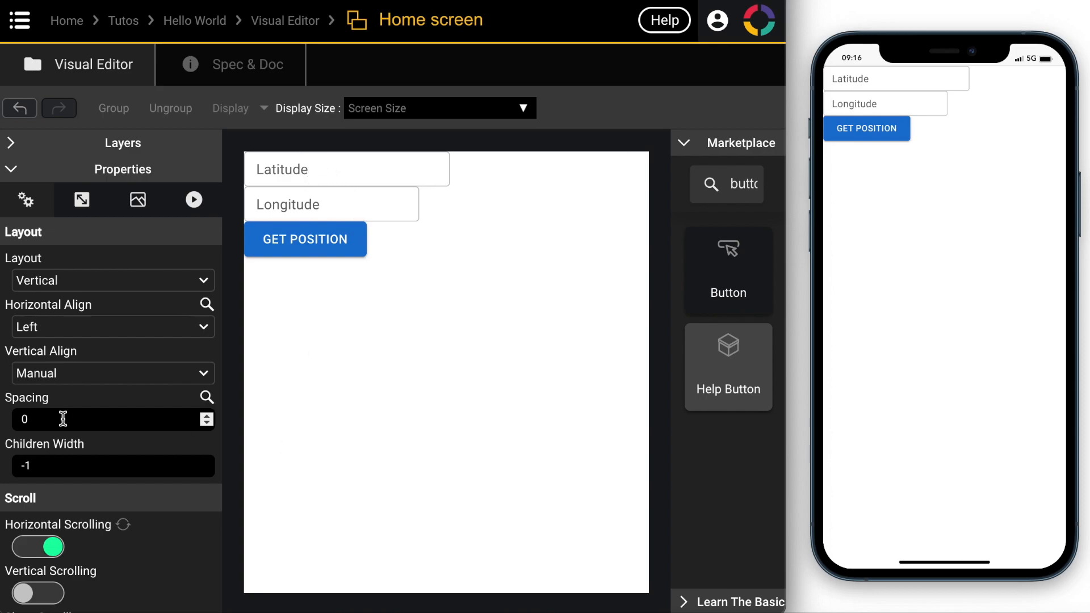
left_click(44, 332)
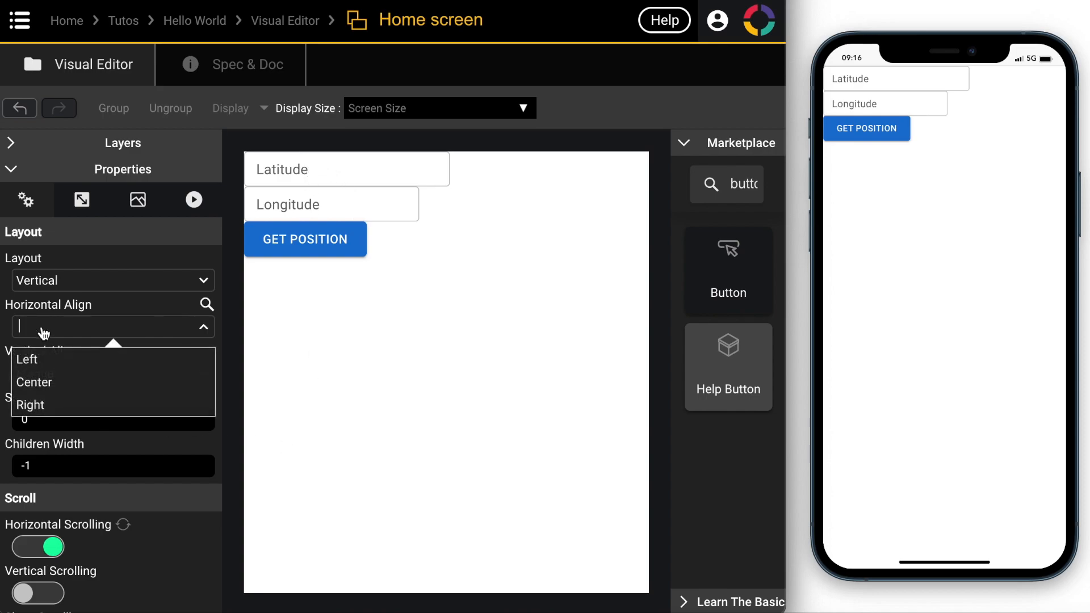
left_click(59, 405)
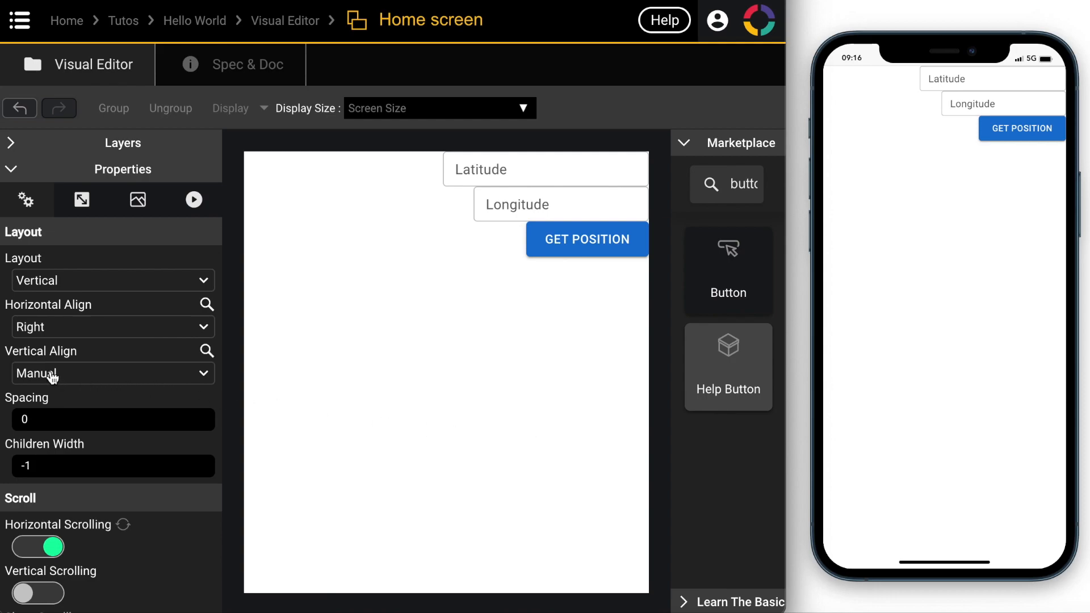
left_click(53, 327)
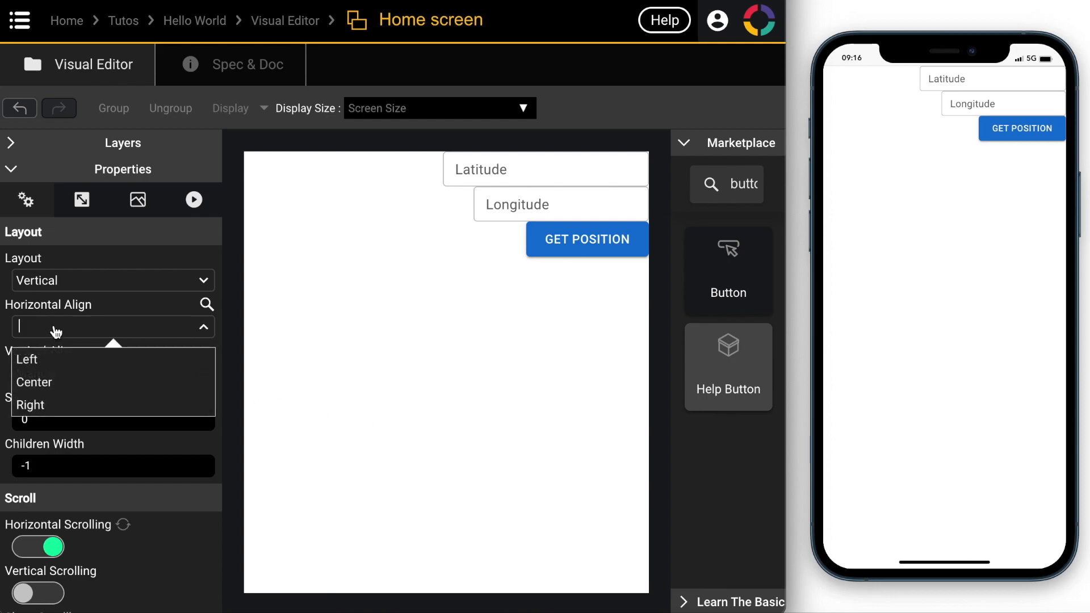
left_click(41, 382)
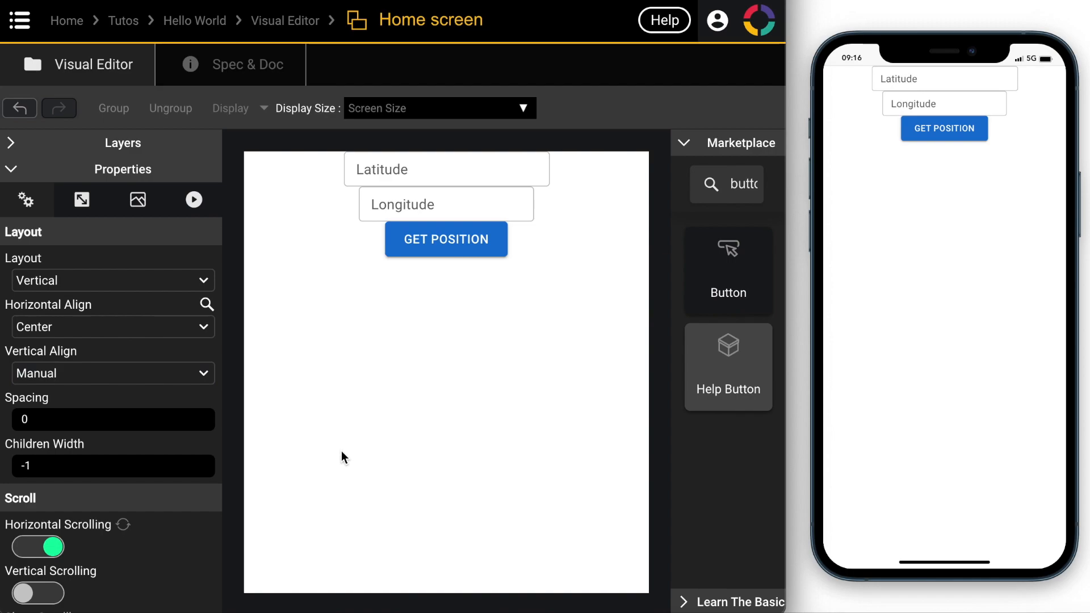
Try the Distributed vertical alignment on the screen's layout, and return it to Manual.
left_click(53, 374)
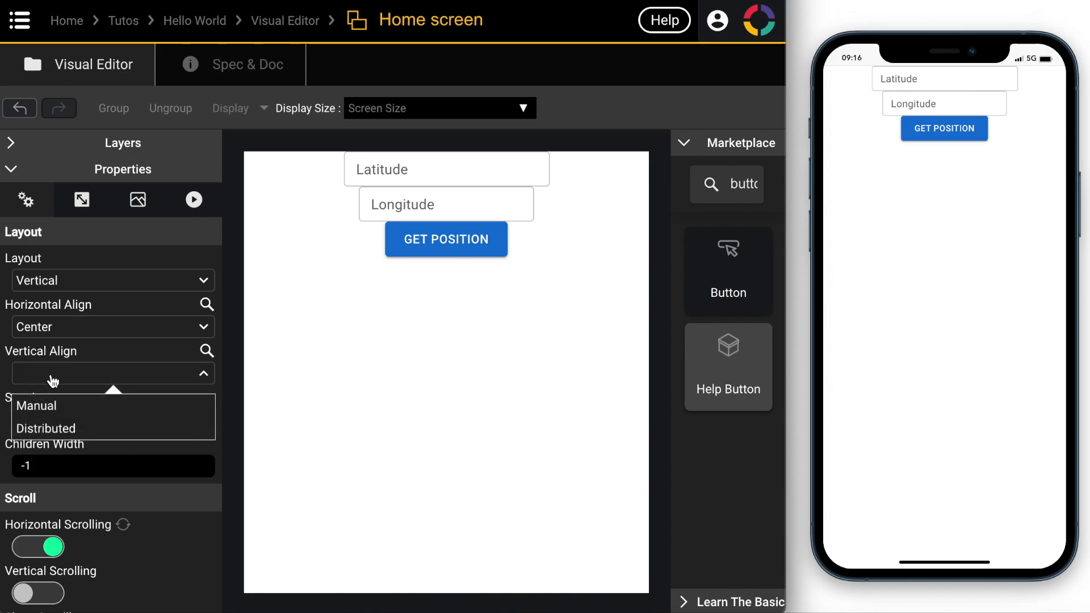
left_click(53, 429)
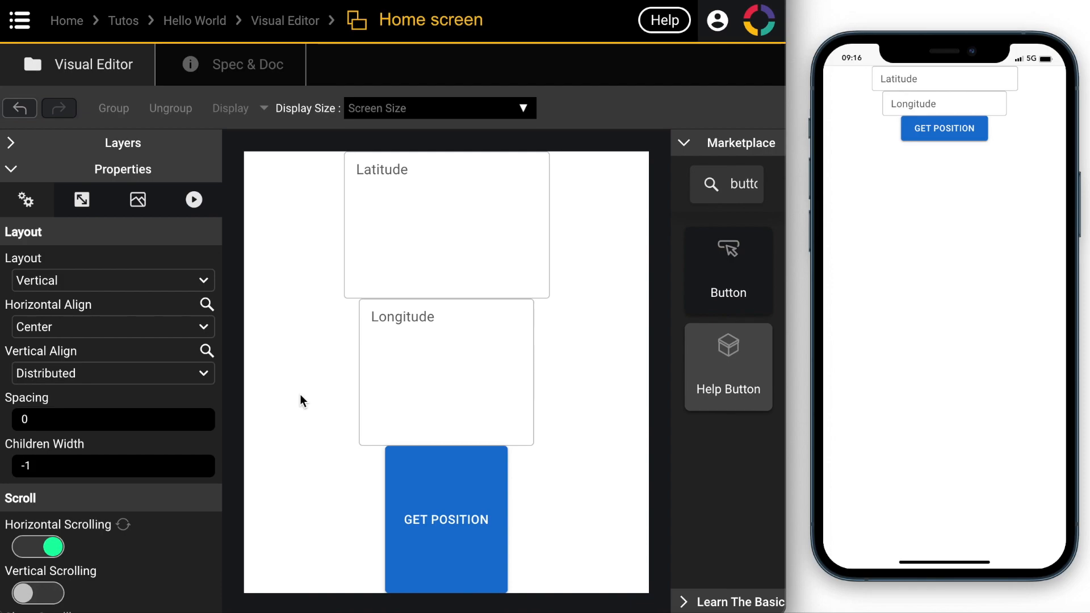
left_click(62, 374)
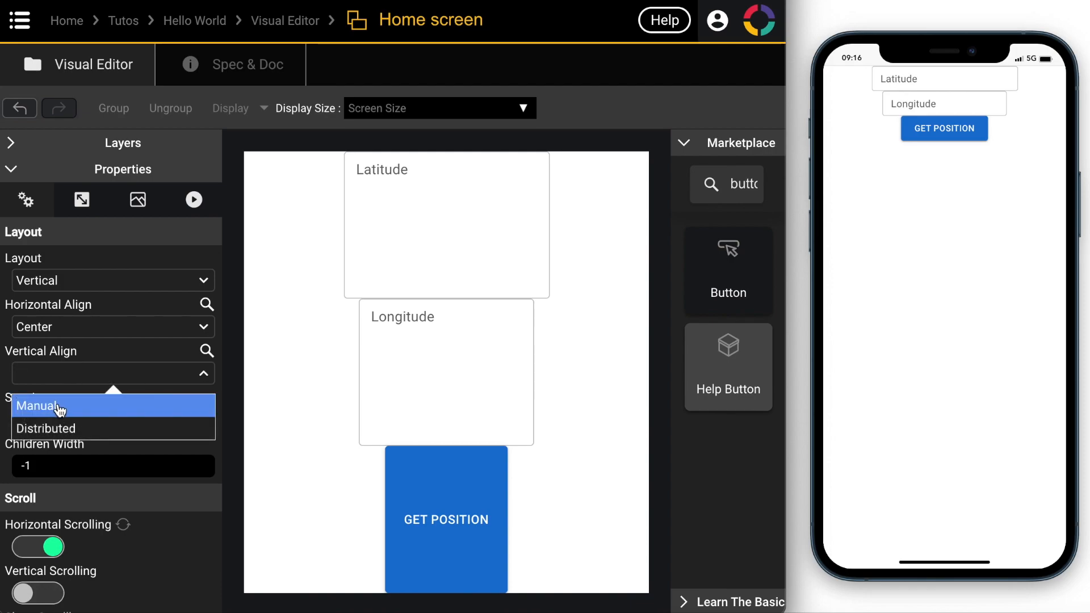
left_click(57, 407)
Increase the vertical layout's spacing in single increments to 10.
left_click(209, 415)
left_click(209, 416)
left_click(209, 415)
left_click(209, 415)
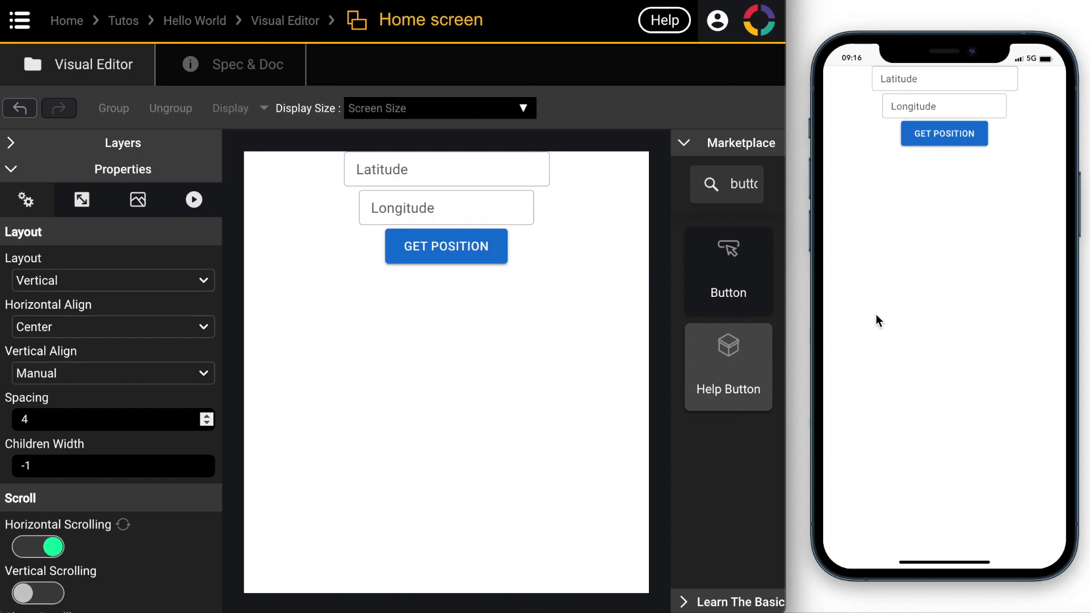
left_click(207, 417)
left_click(208, 417)
left_click(207, 416)
left_click(208, 416)
left_click(208, 417)
left_click(208, 416)
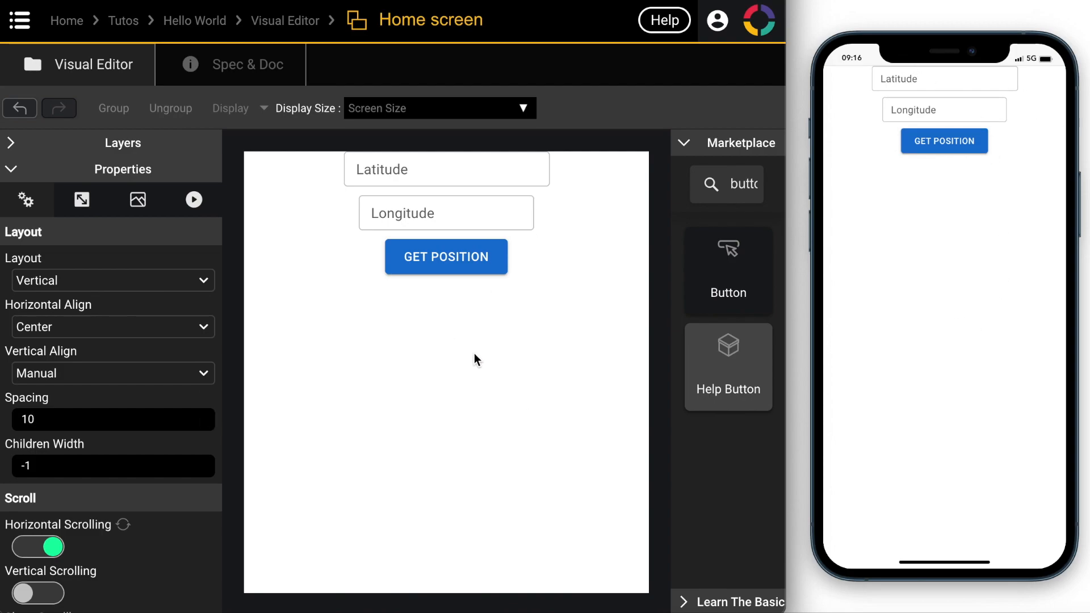
Widen the Longitude field to about 290 pixels and show its position and size properties.
left_click(398, 217)
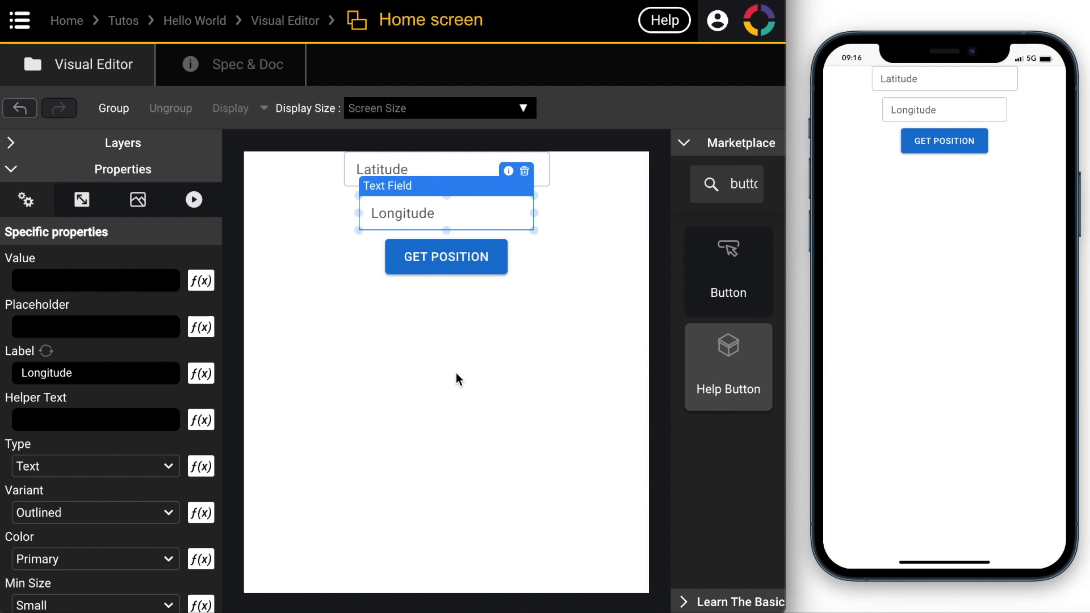
left_click_drag(536, 213, 615, 211)
left_click(82, 200)
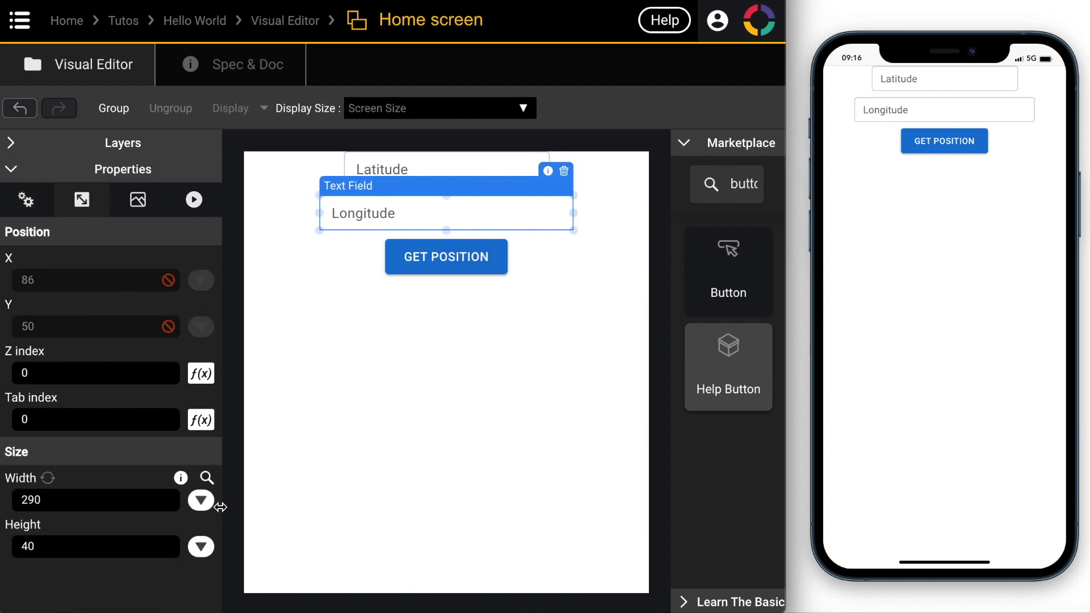
Switch the Latitude field's width unit to percent and set the width to 80%.
left_click(379, 173)
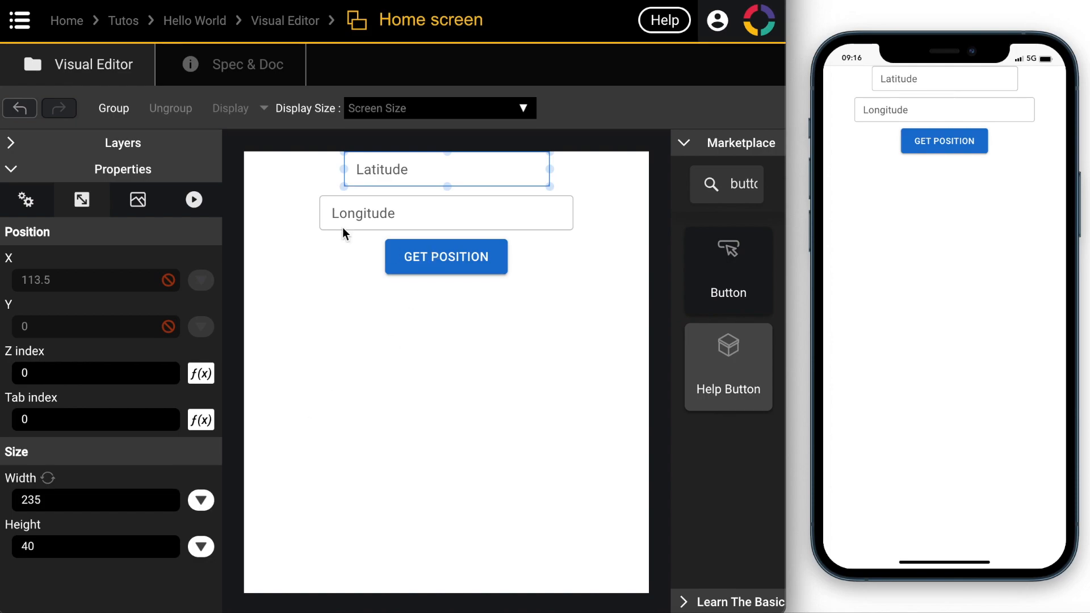
left_click(202, 500)
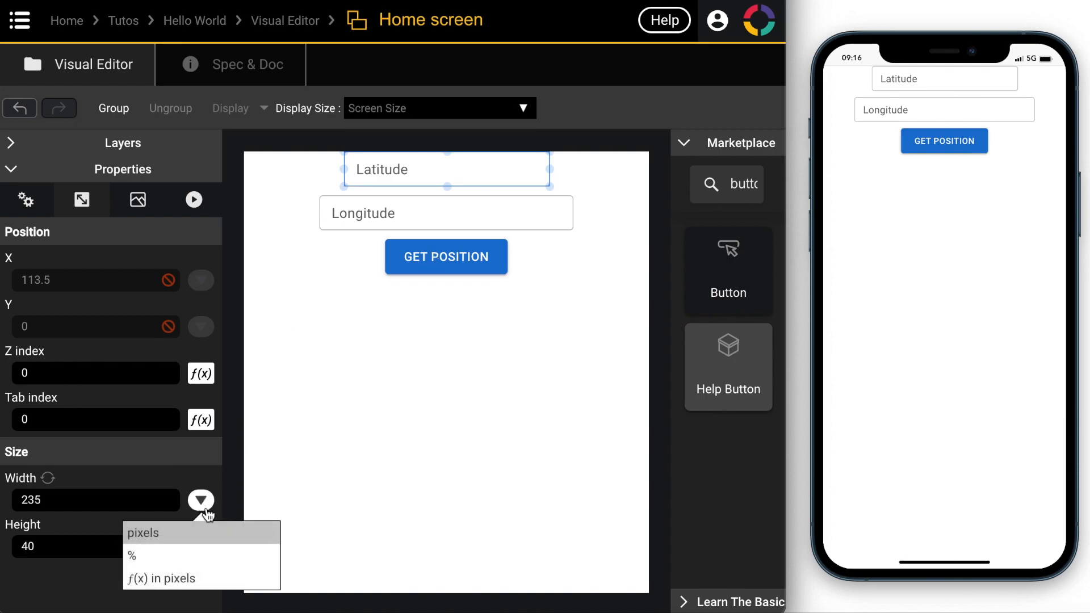
left_click(146, 560)
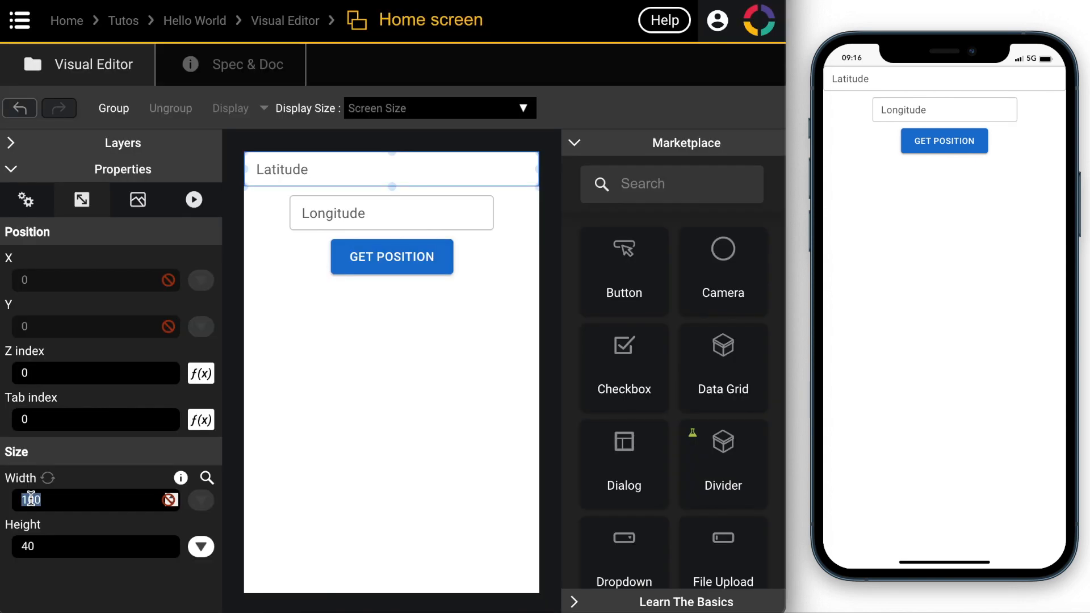
key("BackSpace")
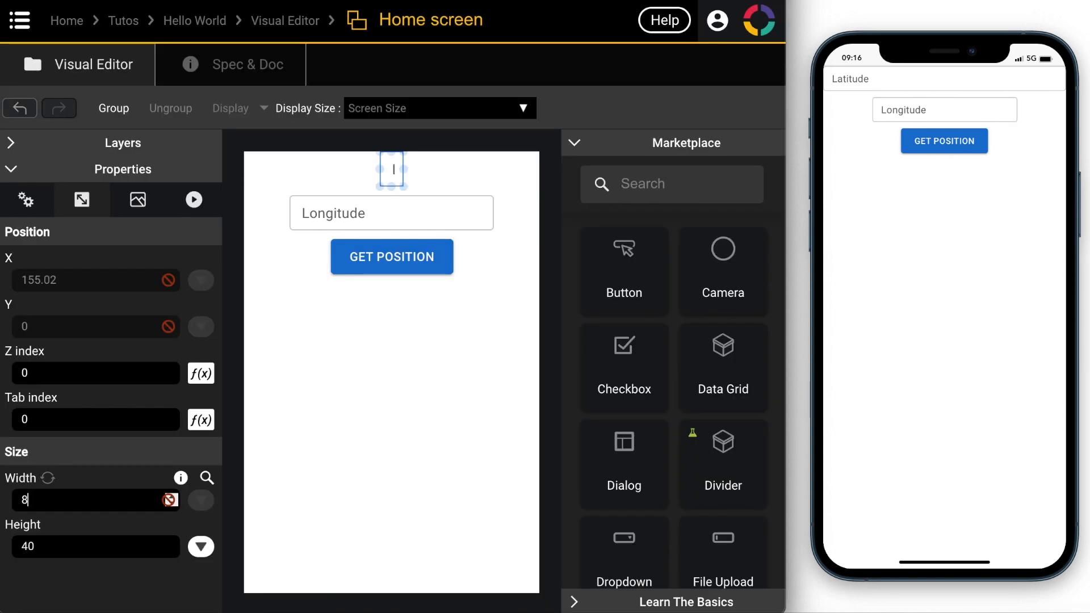
type("0")
left_click(430, 550)
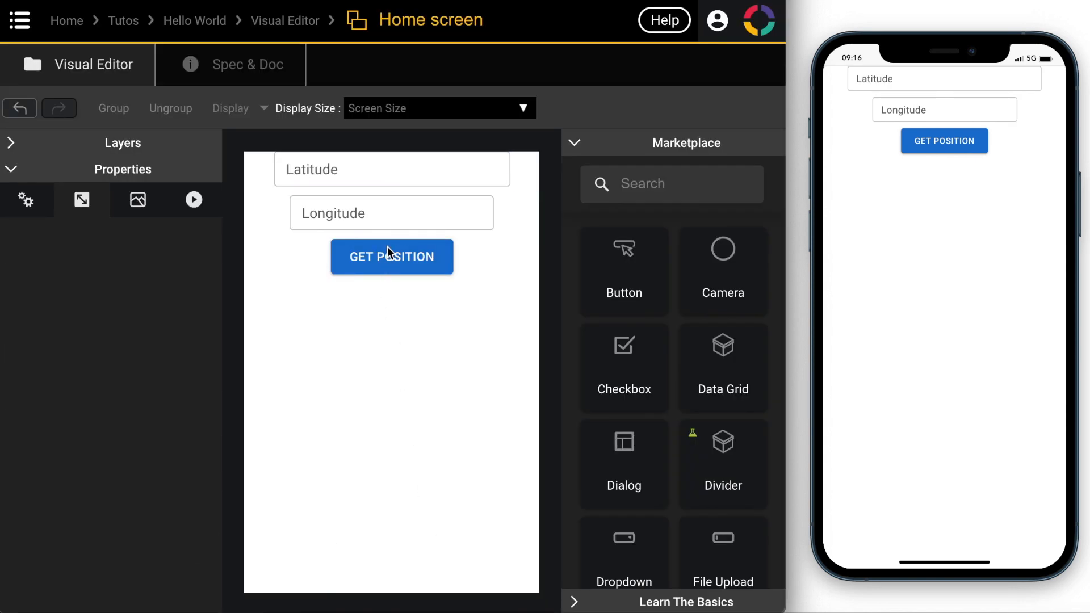
Switch the Longitude field's width unit to percent and set the width to 80%.
left_click(388, 214)
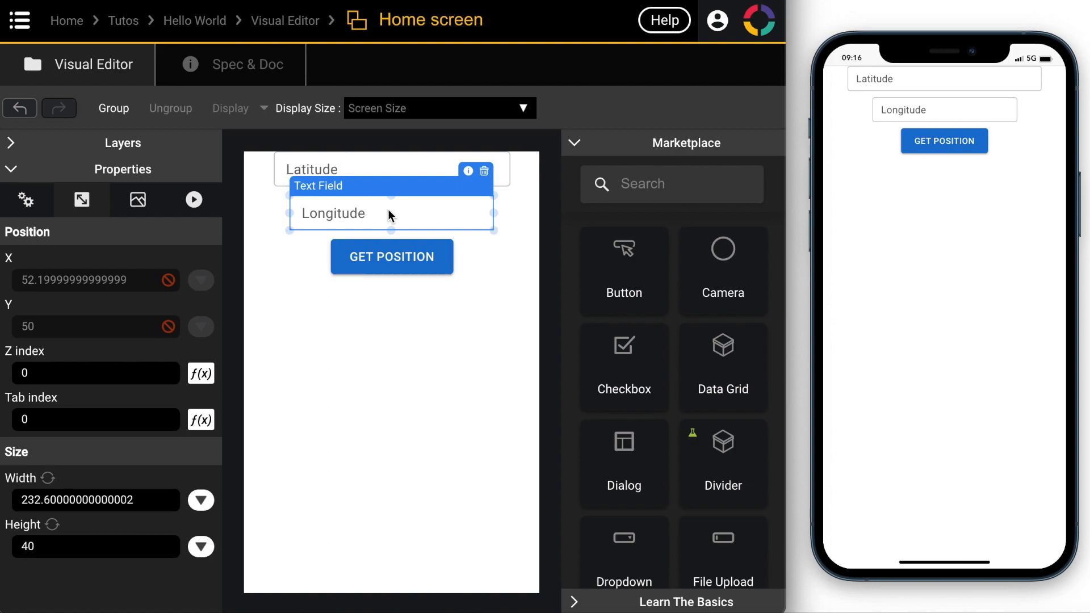
mouse_move(495, 213)
left_mouse_down()
mouse_move(440, 209)
mouse_move(478, 214)
left_mouse_up()
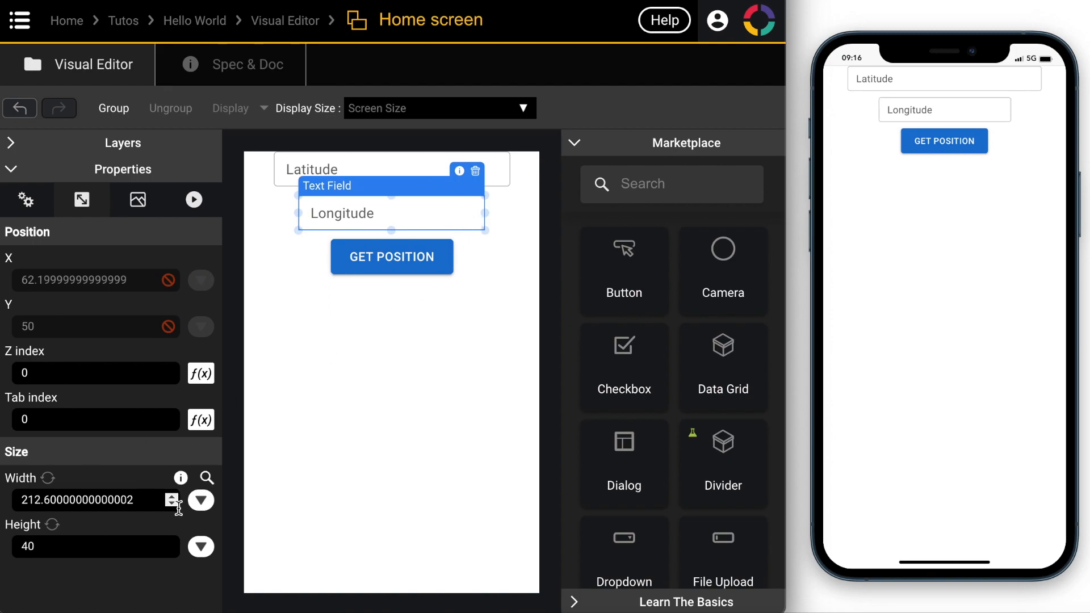
left_click(201, 499)
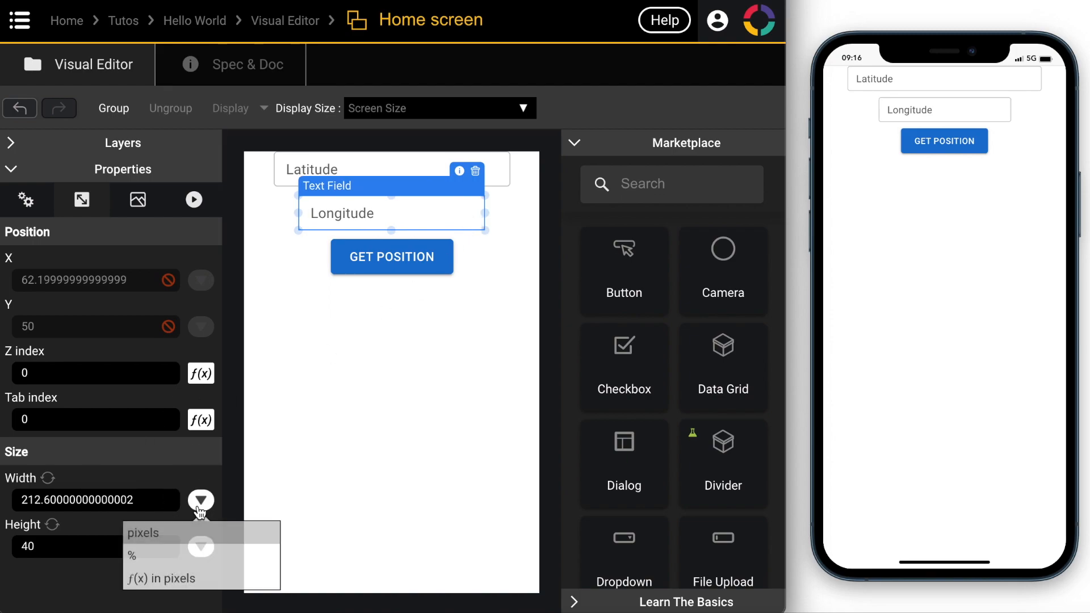
left_click(135, 557)
double_click(35, 499)
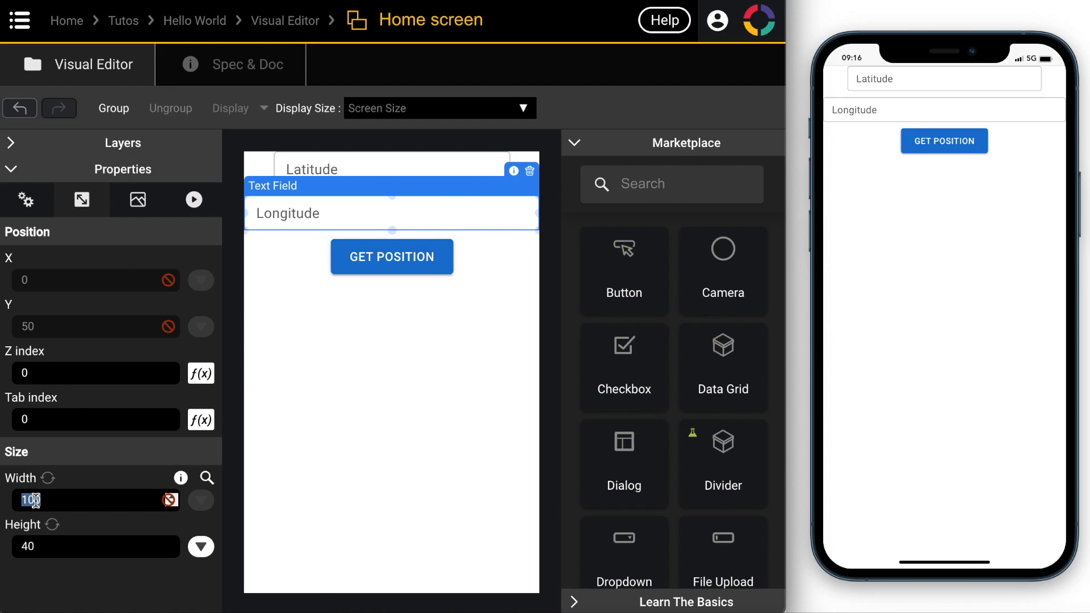
type("80")
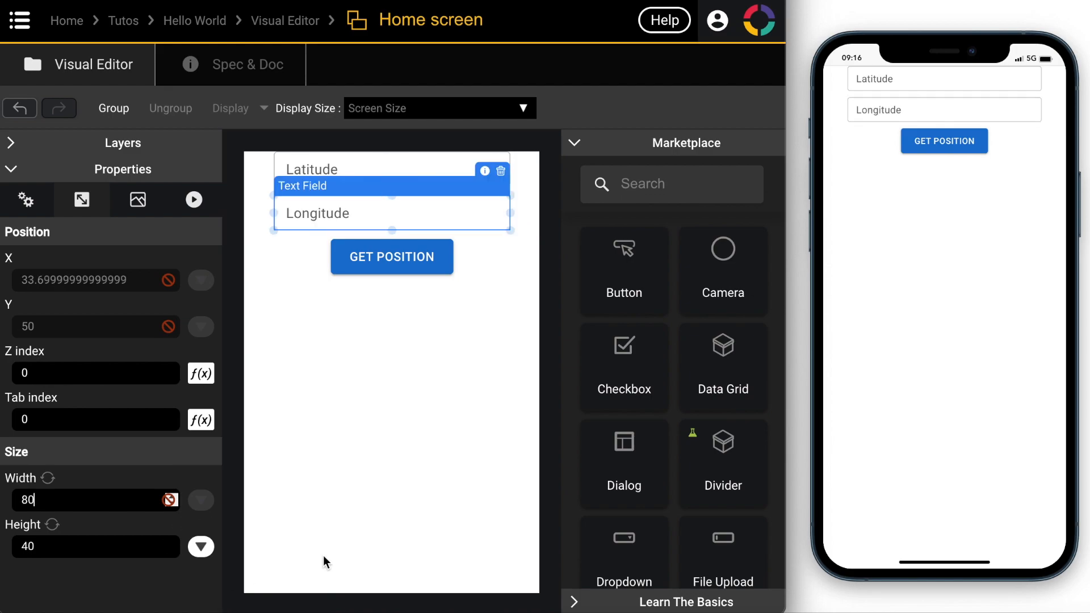
left_click(394, 475)
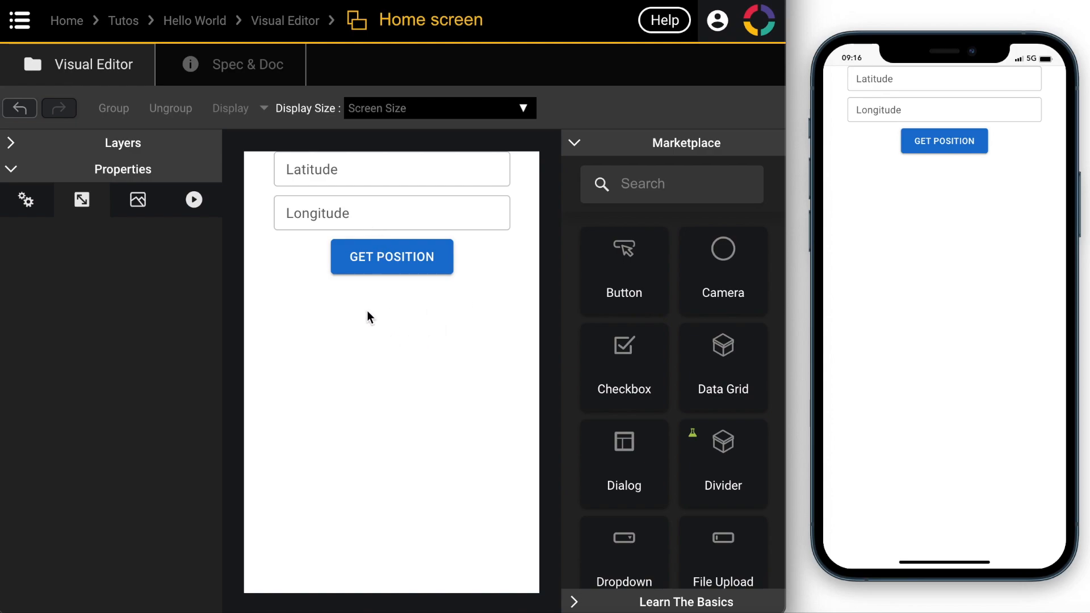
Remove the percentage width function from the Longitude field and from the Latitude field.
left_click(381, 261)
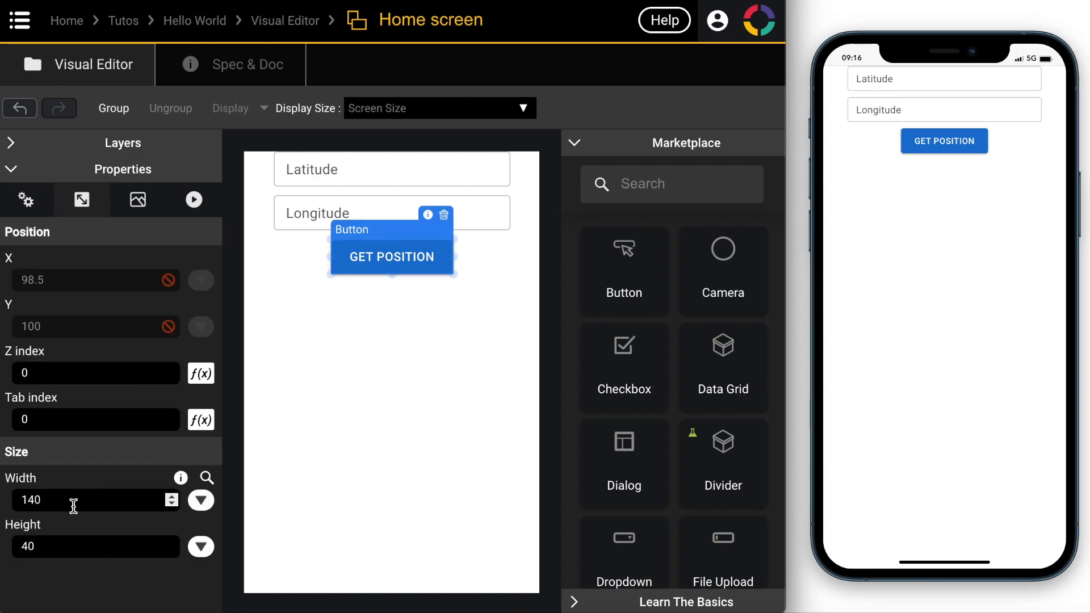
left_click(402, 391)
left_click(369, 220)
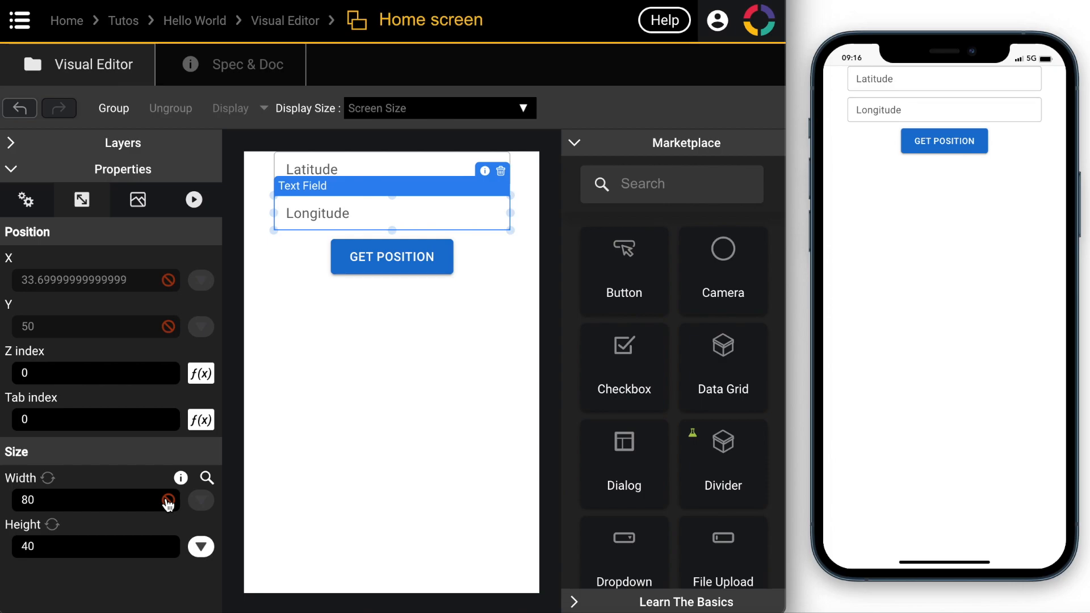
left_click(169, 501)
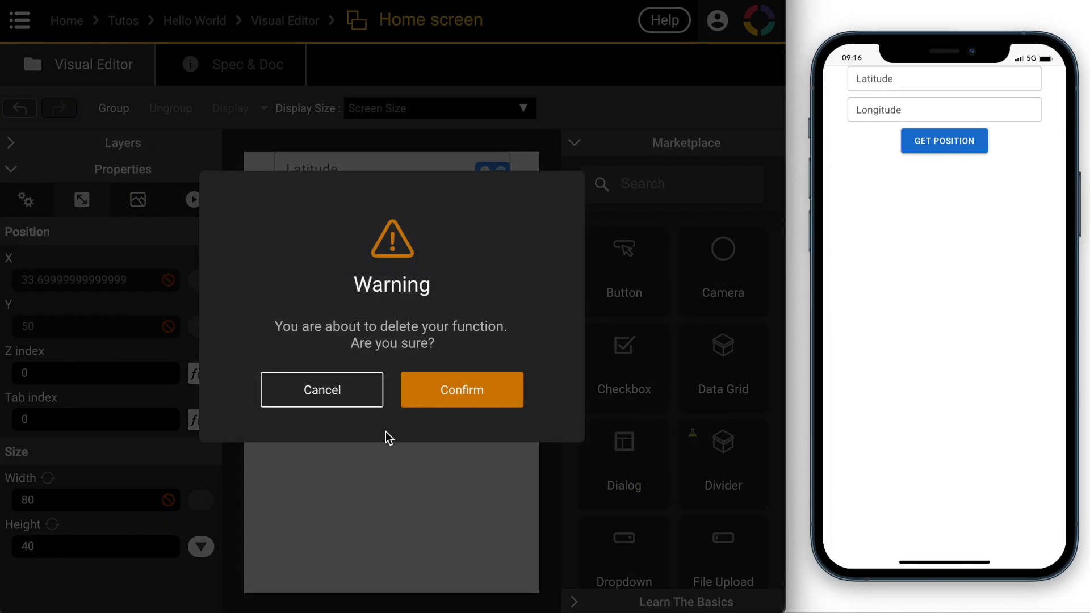
left_click(470, 391)
left_click(354, 163)
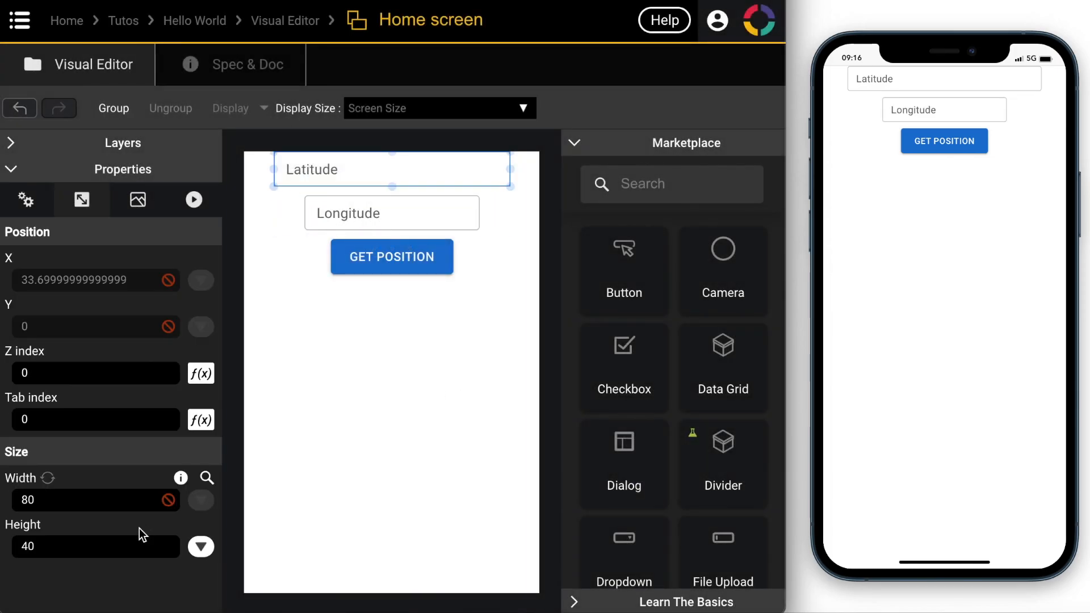
left_click(168, 501)
left_click(484, 393)
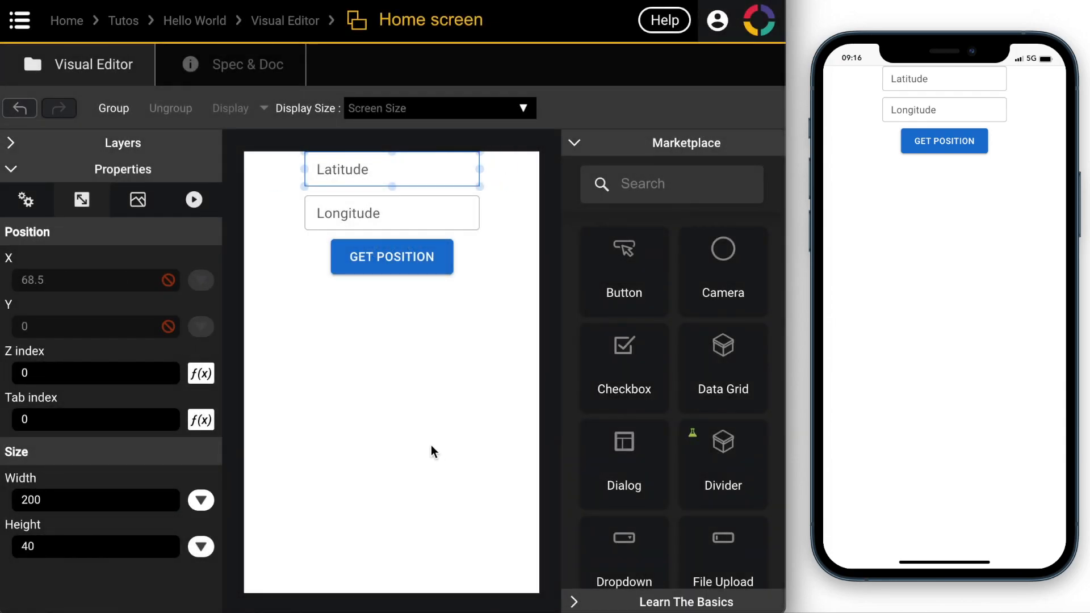
Widen the Longitude field to about 260 pixels and slightly widen the Get Position button.
left_click(367, 327)
left_click(340, 213)
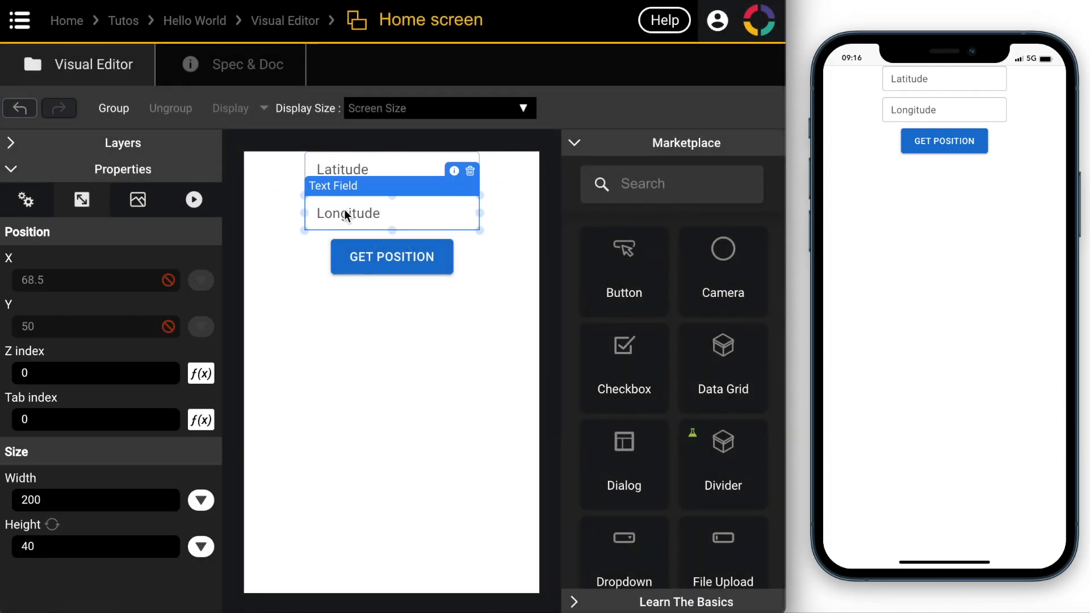
left_click_drag(482, 212, 534, 209)
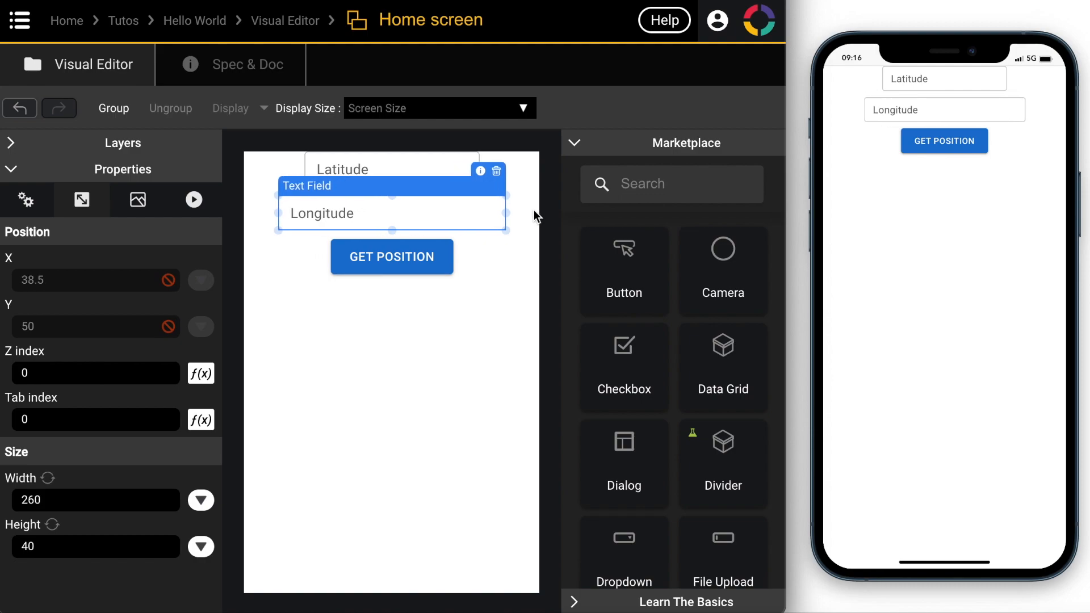
left_click(413, 253)
left_click_drag(455, 256, 486, 258)
left_click(428, 347)
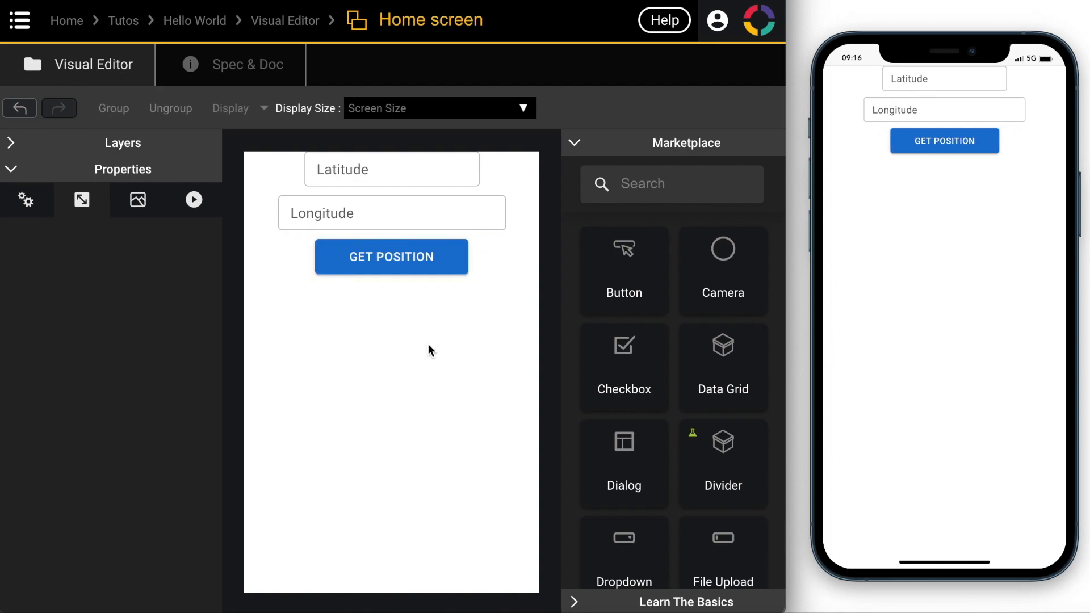
Group the Latitude and Longitude text fields together.
left_click(400, 213)
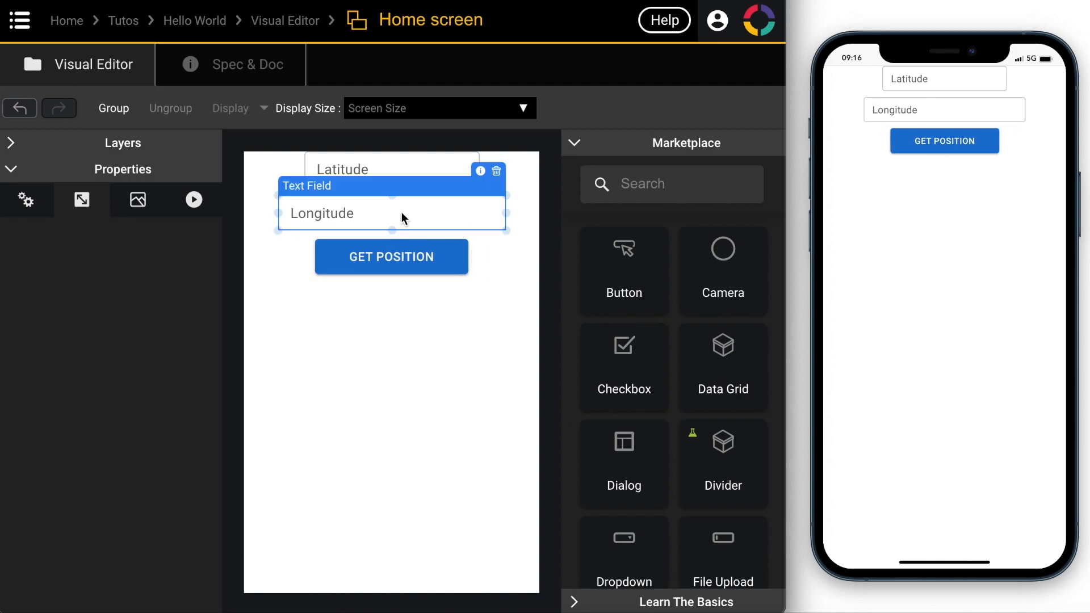
left_click(367, 173)
left_click_drag(273, 241, 335, 170)
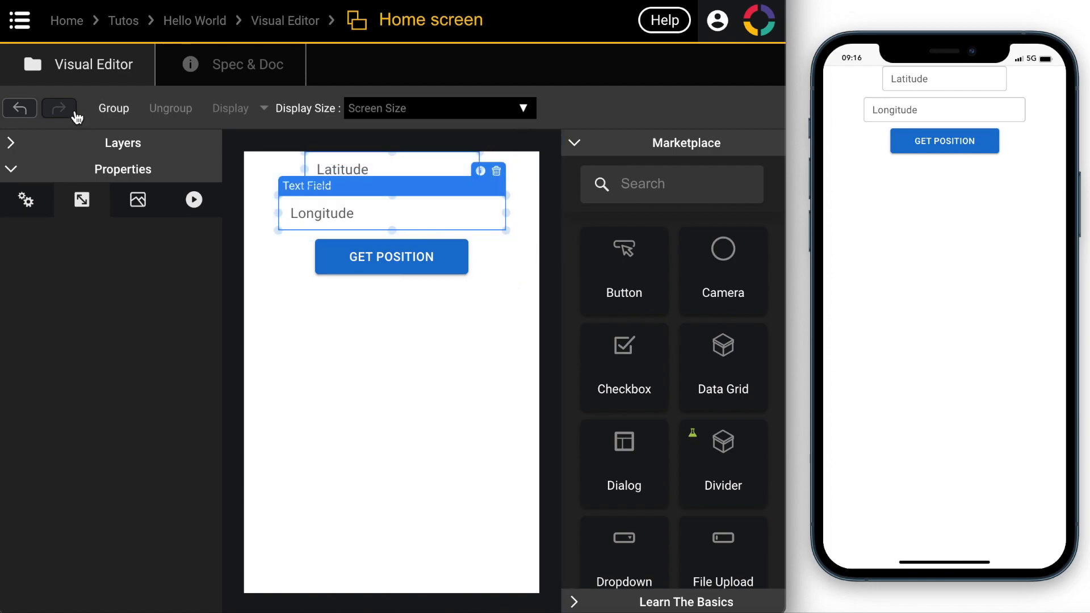
left_click(106, 112)
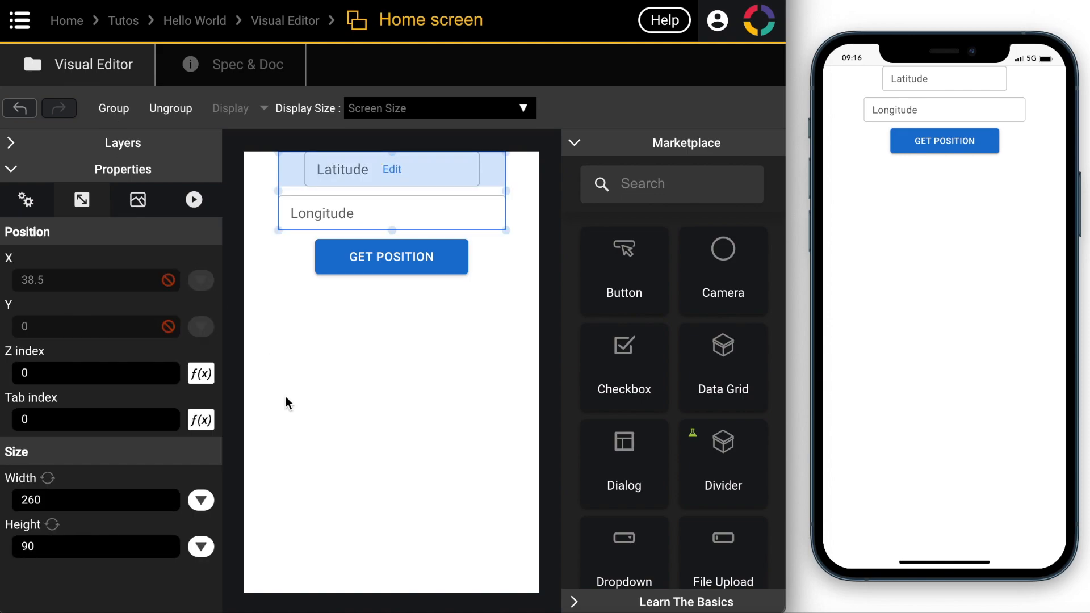
Open the new group for editing and set its layout to Vertical.
left_click(29, 199)
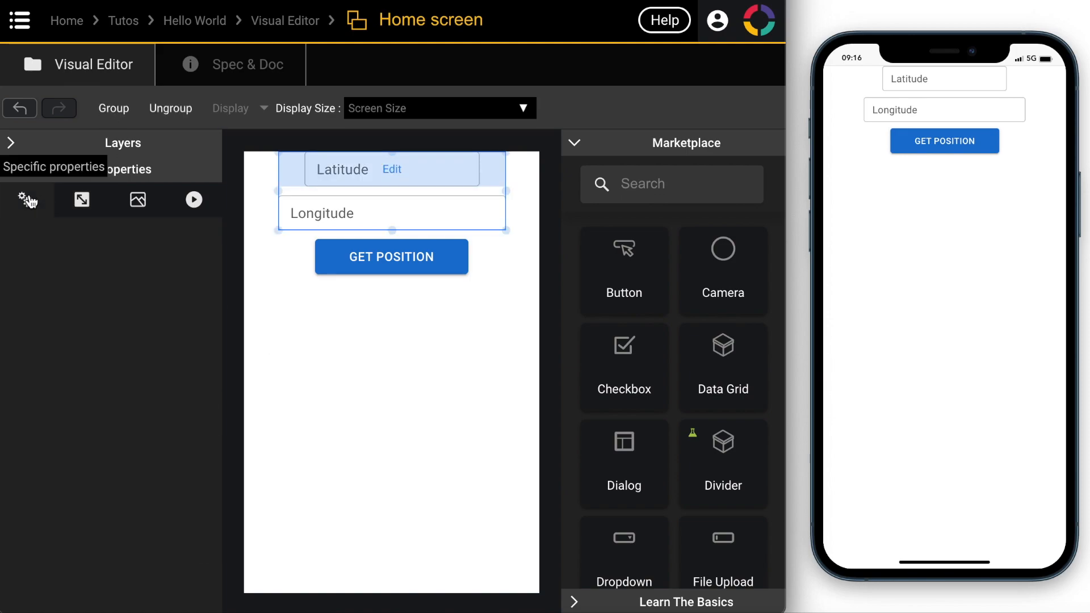
left_click(392, 170)
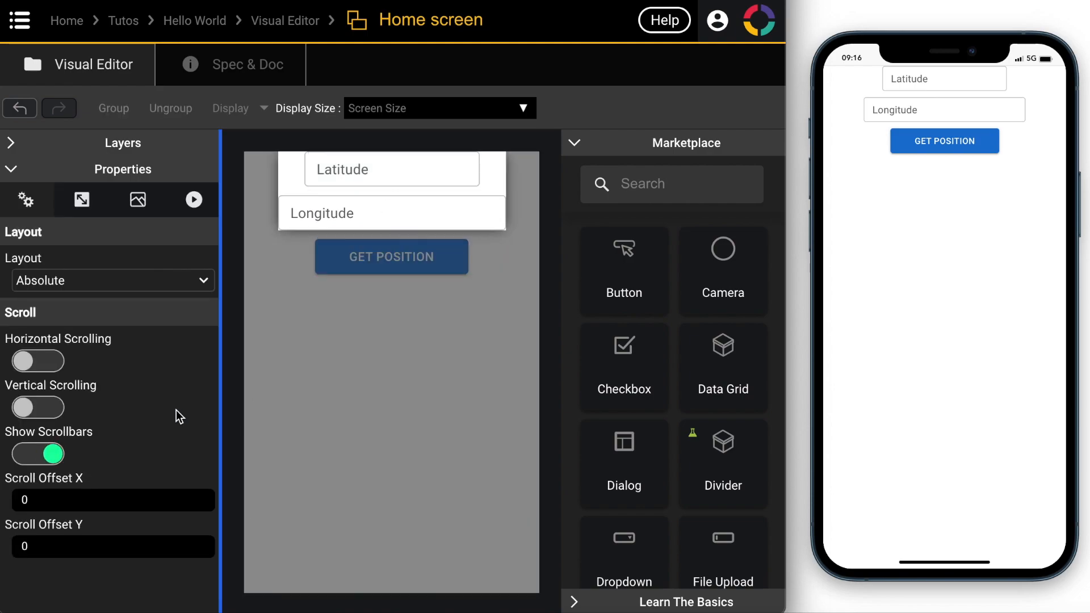
left_click(59, 281)
left_click(60, 334)
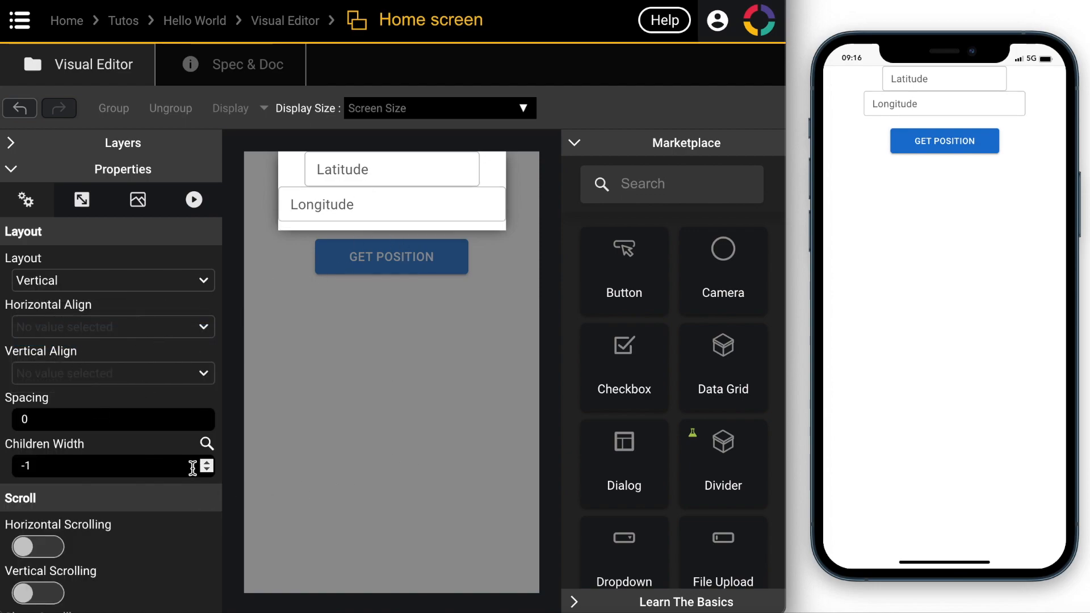
Increase the group's layout spacing in single increments to 10.
left_click(207, 417)
left_click(206, 416)
left_click(207, 417)
left_click(207, 416)
left_click(207, 416)
left_click(207, 415)
left_click(207, 415)
left_click(207, 415)
left_click(207, 414)
left_click(207, 414)
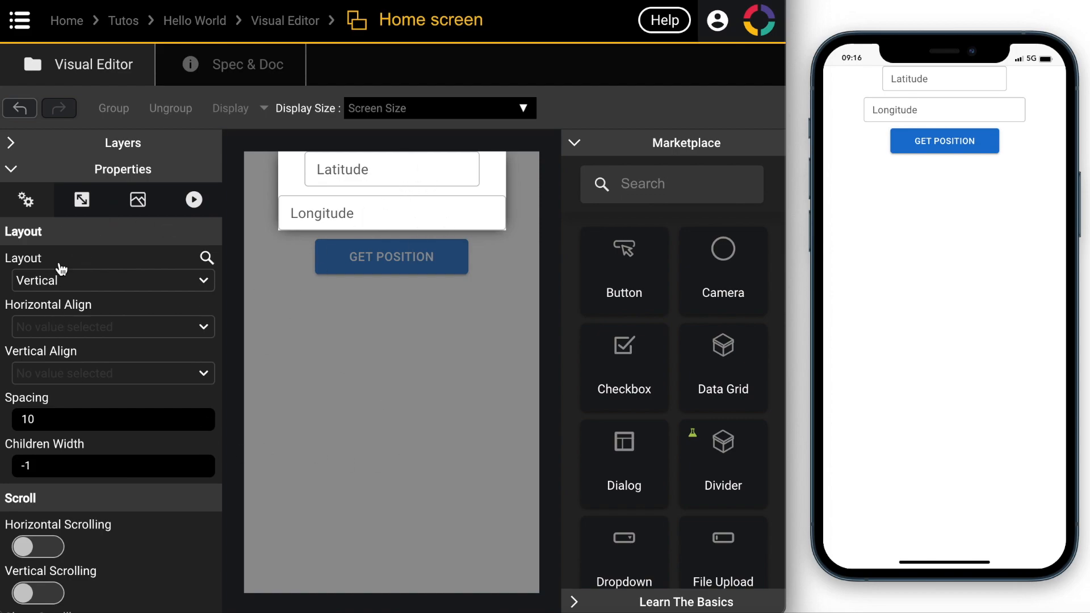
Show the layer list and rename the Latitude text field's layer to "latitude".
left_click(11, 143)
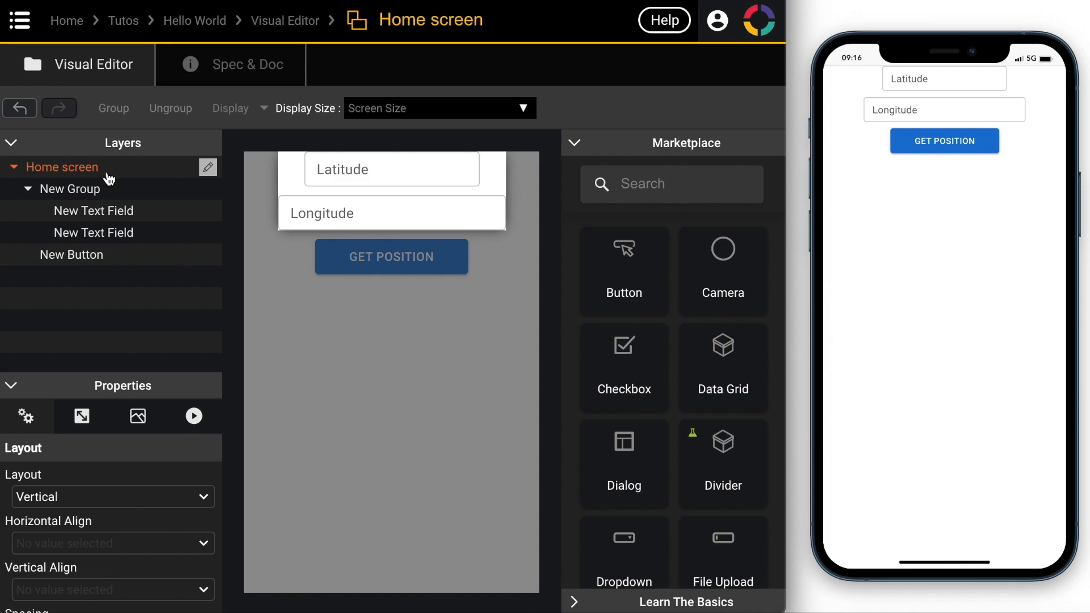
left_click(168, 217)
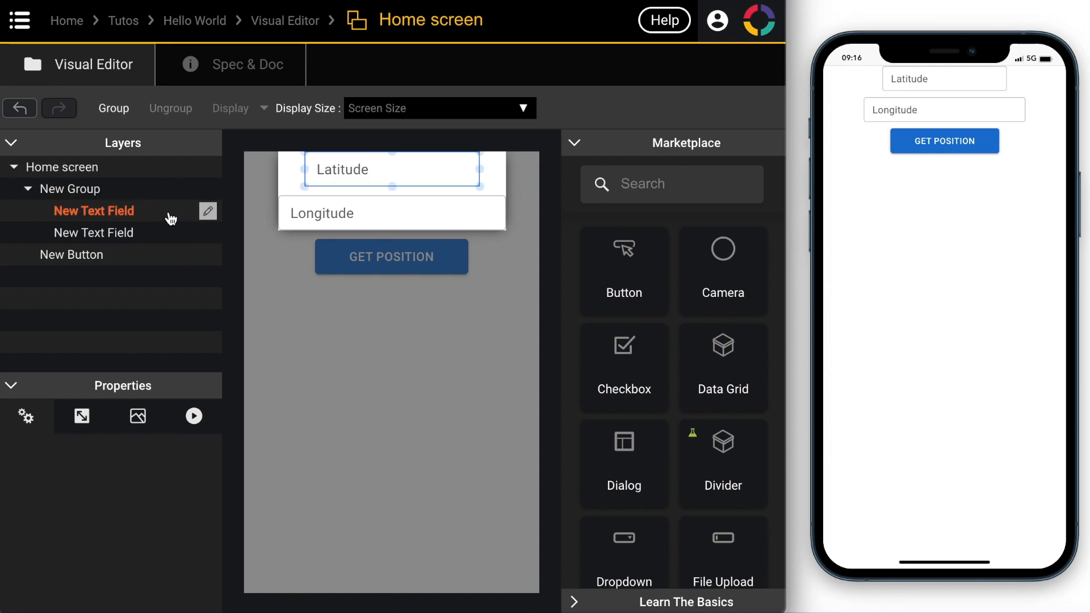
left_click(207, 212)
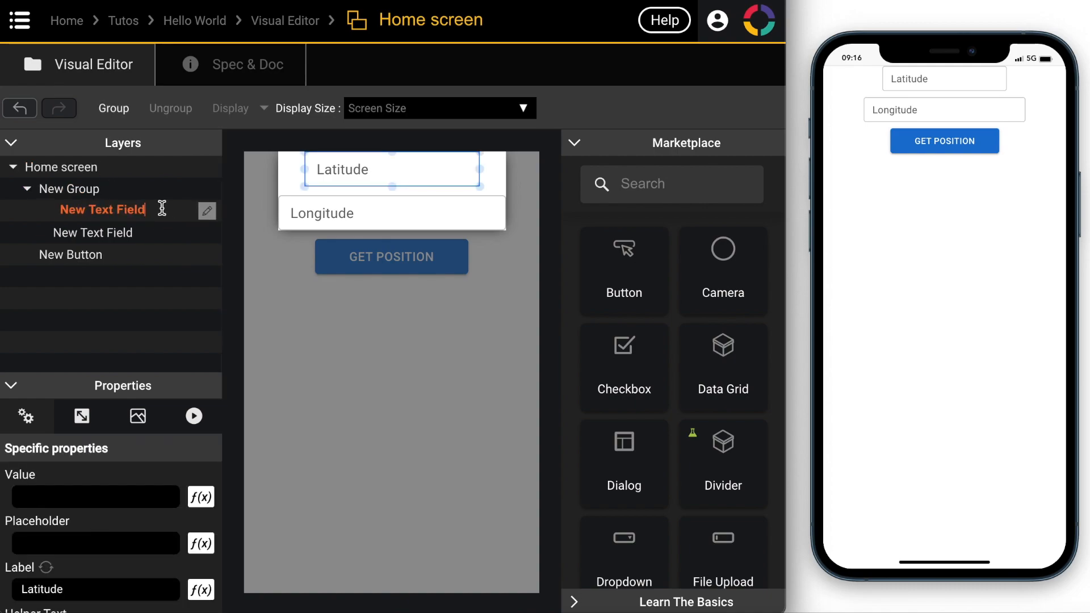
left_click_drag(163, 209, 70, 200)
type("latitude")
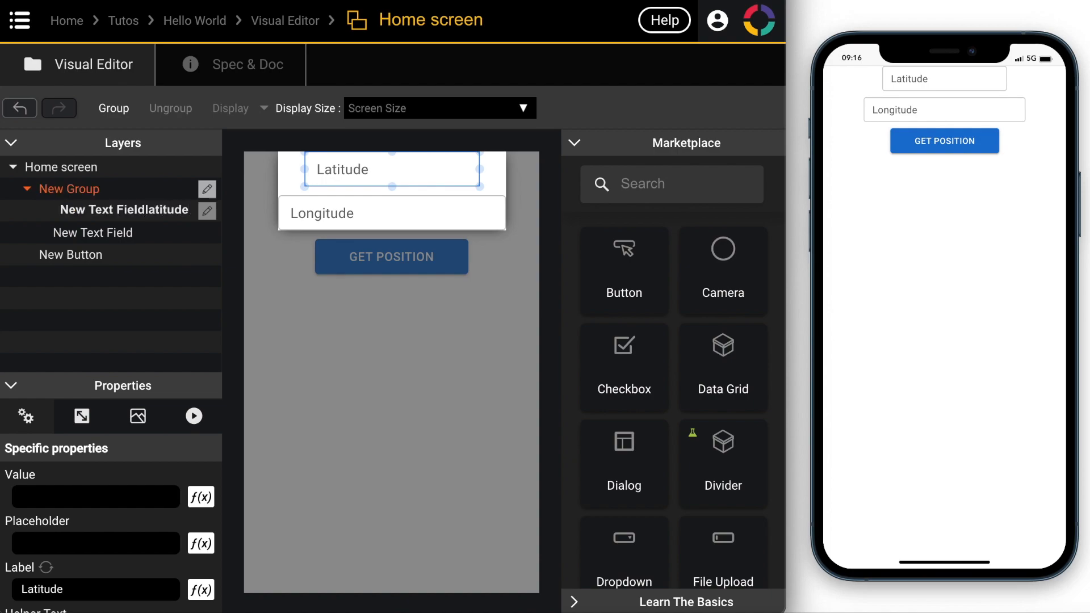
key("BackSpace")
key("BackSpace")
key("BackSpace")
key("BackSpace")
key("BackSpace")
key("BackSpace")
key("BackSpace")
key("BackSpace")
key("BackSpace")
key("BackSpace")
key("BackSpace")
key("BackSpace")
key("BackSpace")
key("BackSpace")
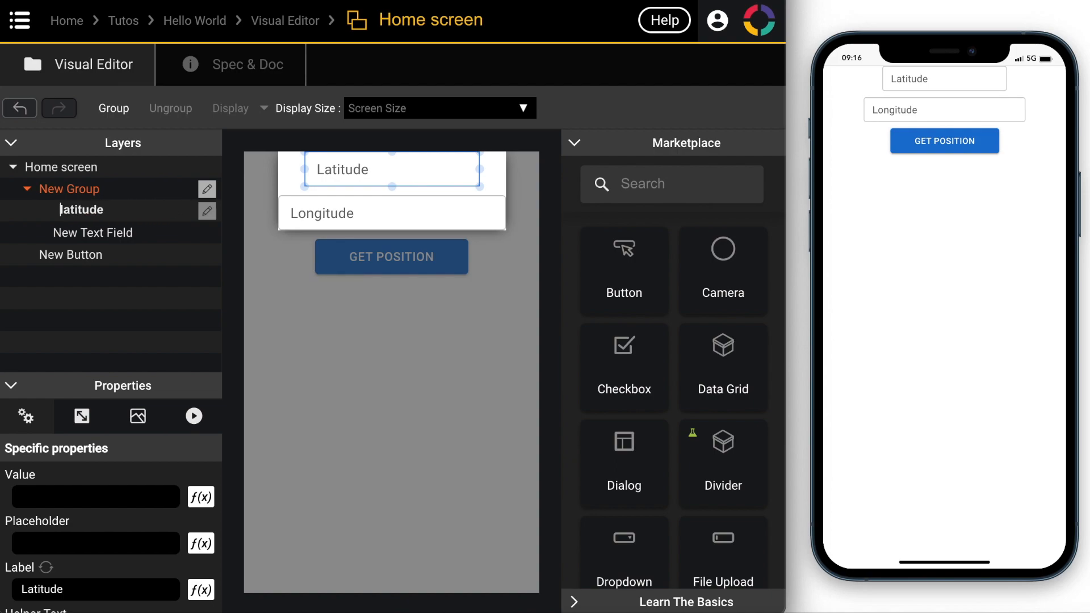
key("Return")
Rename the Longitude text field's layer to "longitude".
left_click(111, 233)
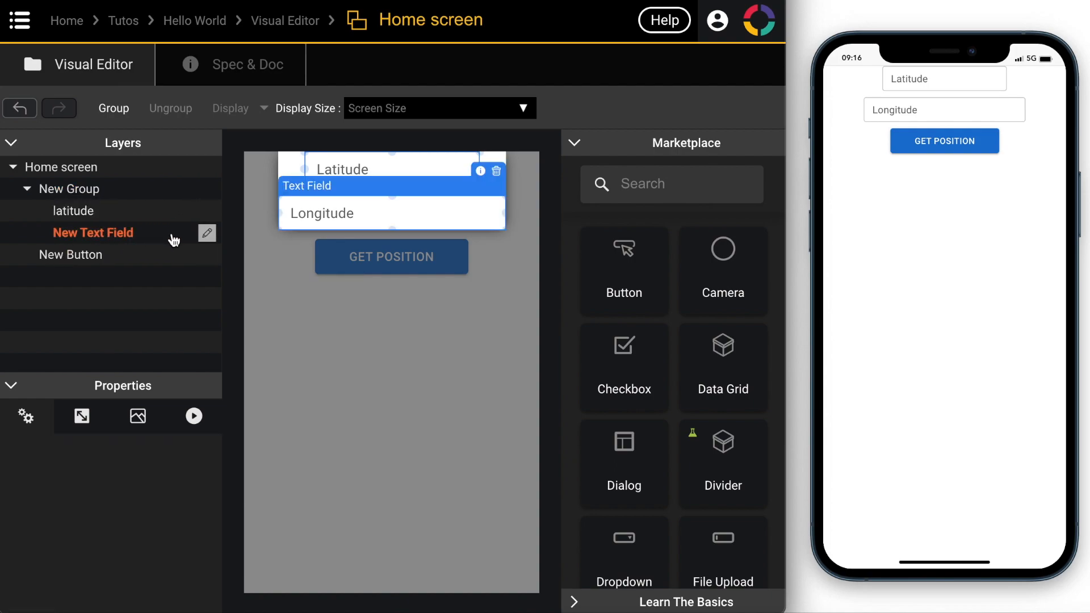
left_click(208, 233)
left_click_drag(149, 232, 45, 223)
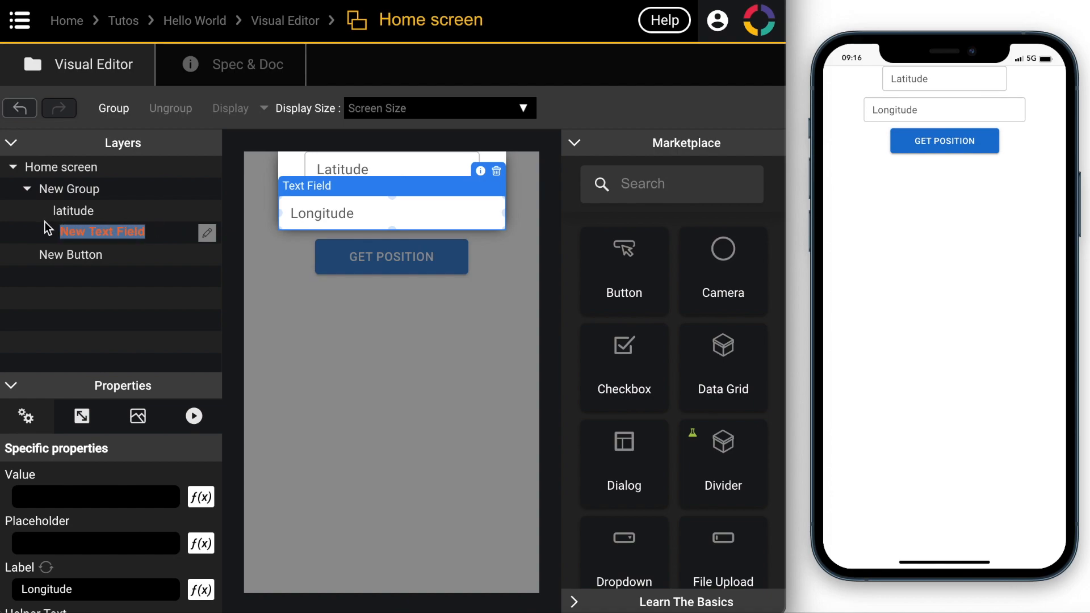
type("longitude")
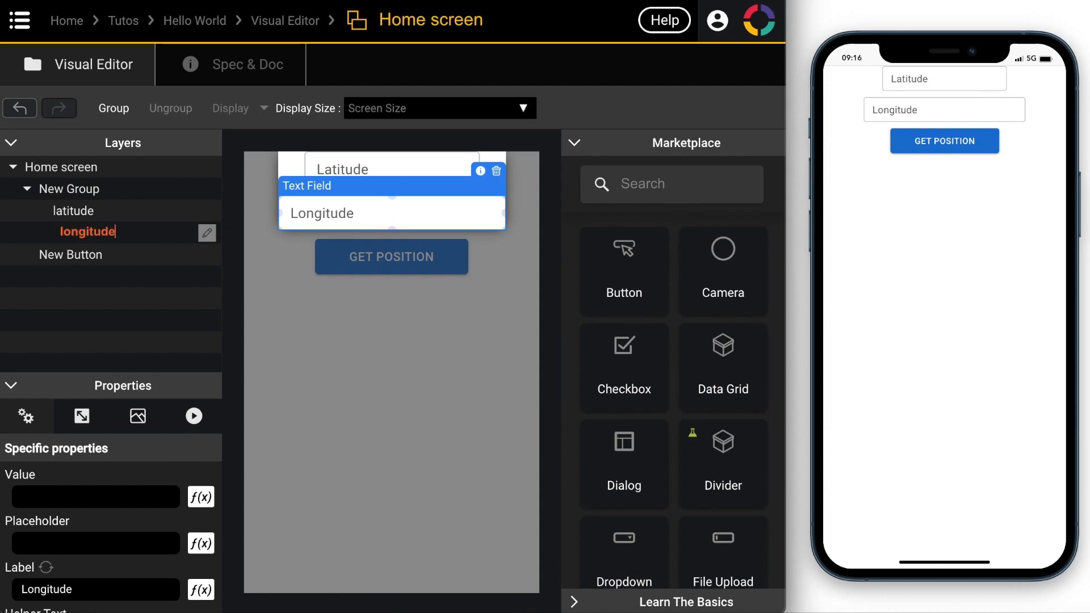
Rename the button's layer to "button Get Position".
left_click(142, 259)
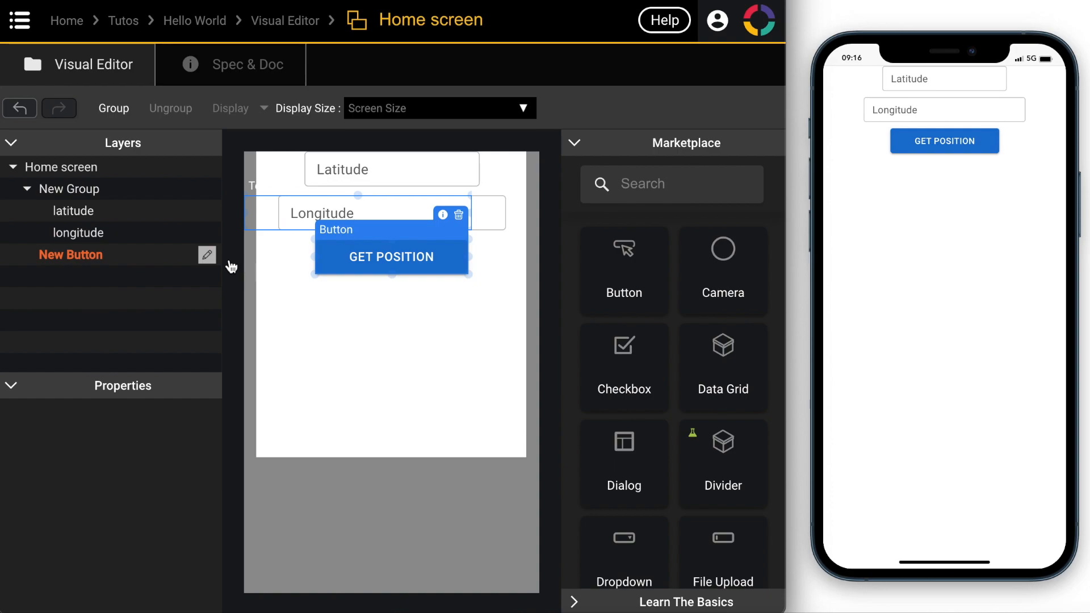
left_click(207, 257)
left_click_drag(116, 253, 48, 253)
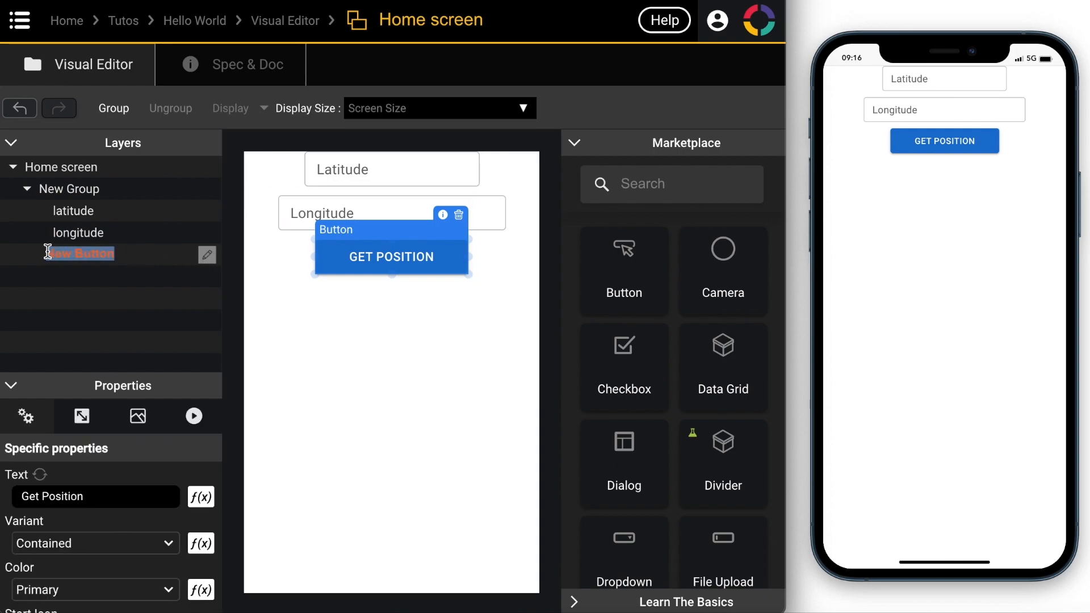
type("butt")
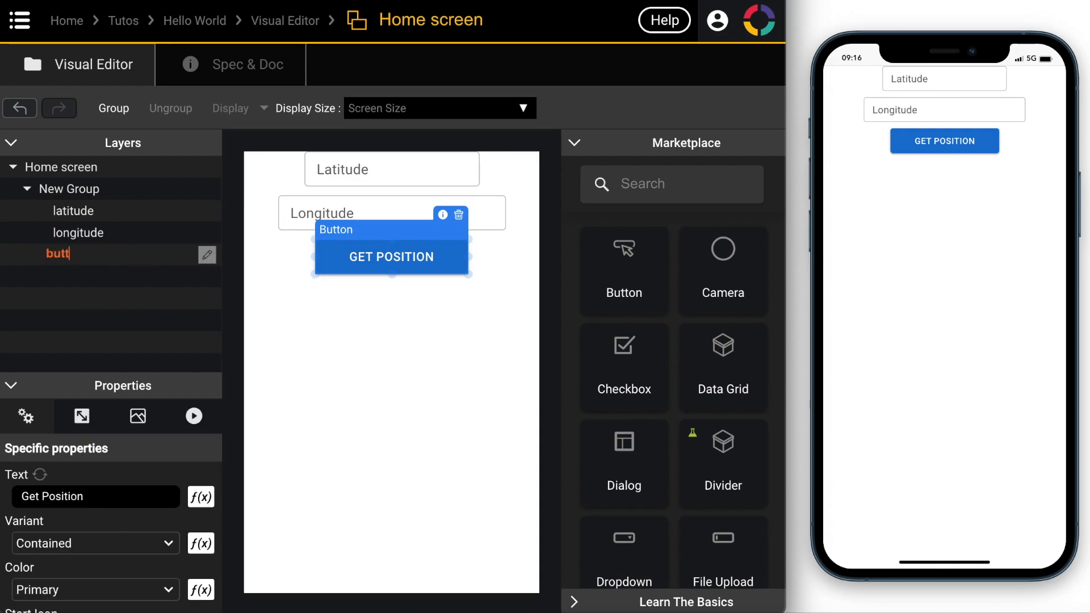
type("on Get Position")
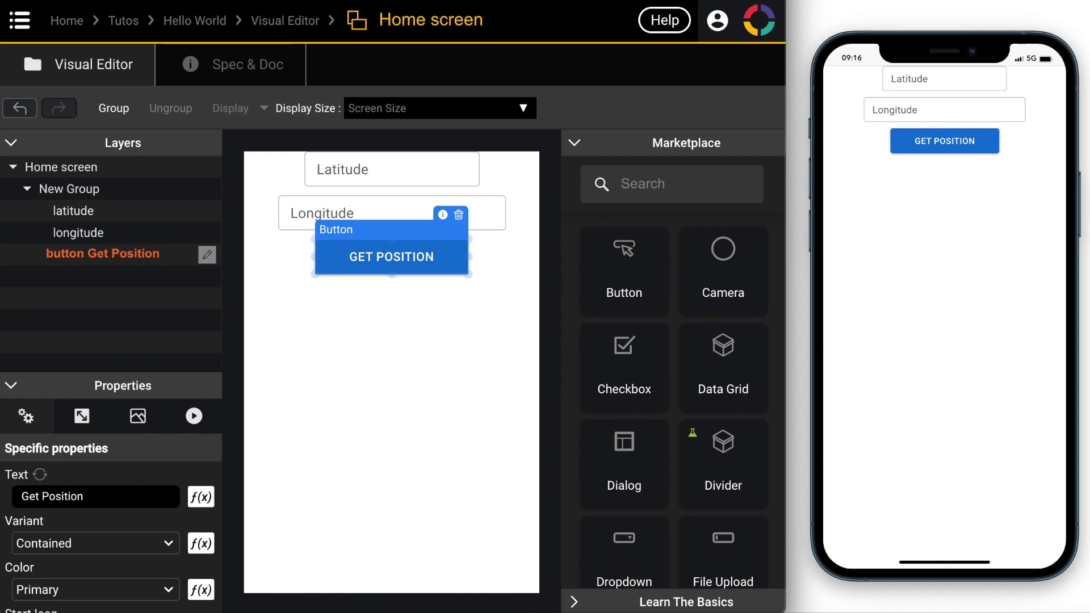
key("Return")
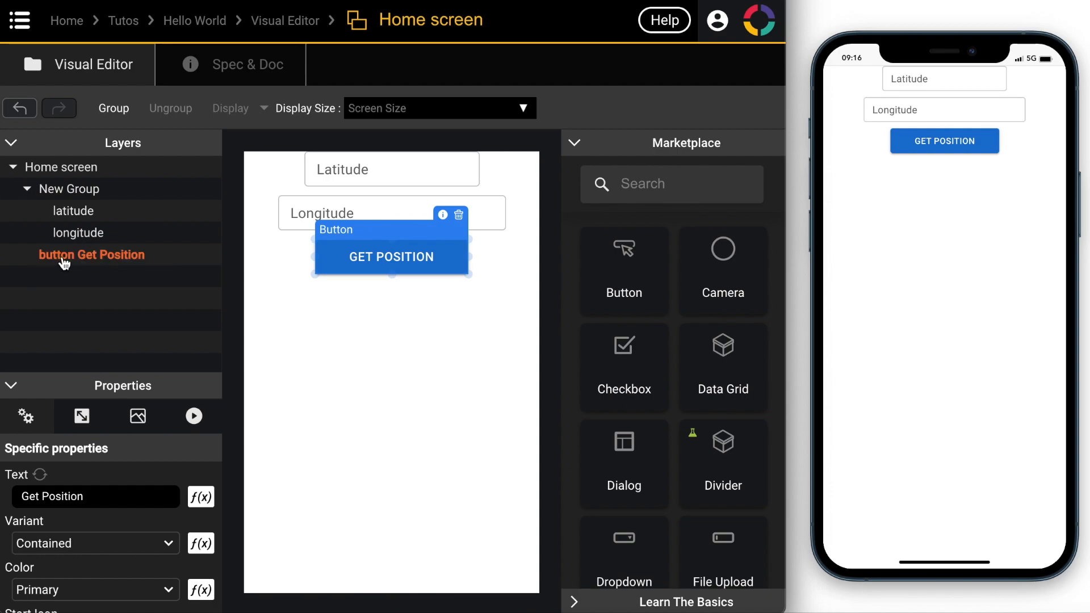
Switch the latitude field's width unit to percent, with a width of 100% within the group.
left_click(88, 214)
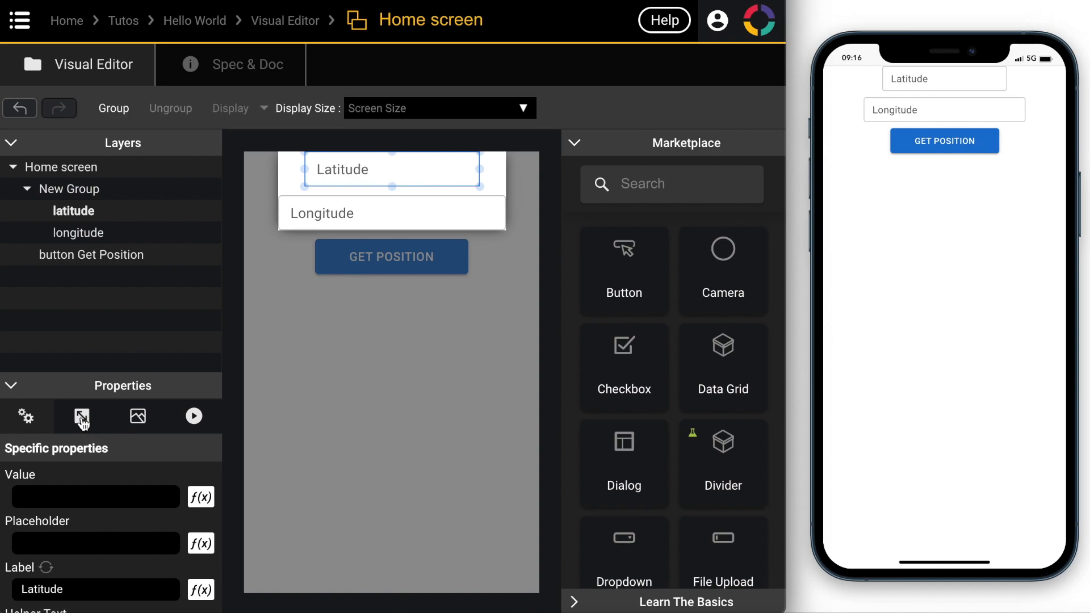
left_click(82, 420)
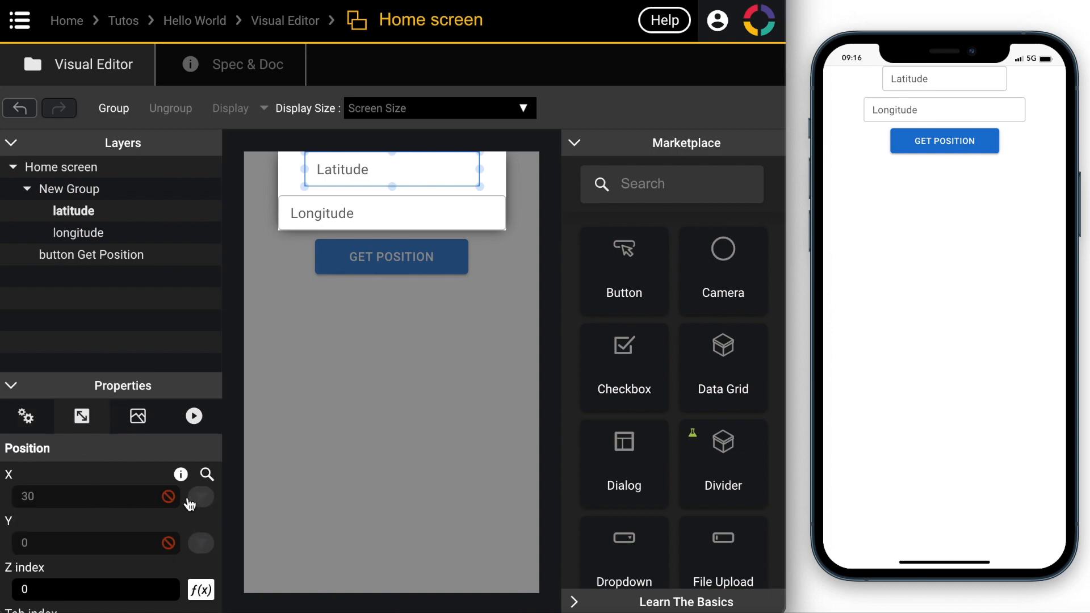
scroll(216, 511, "down", 3)
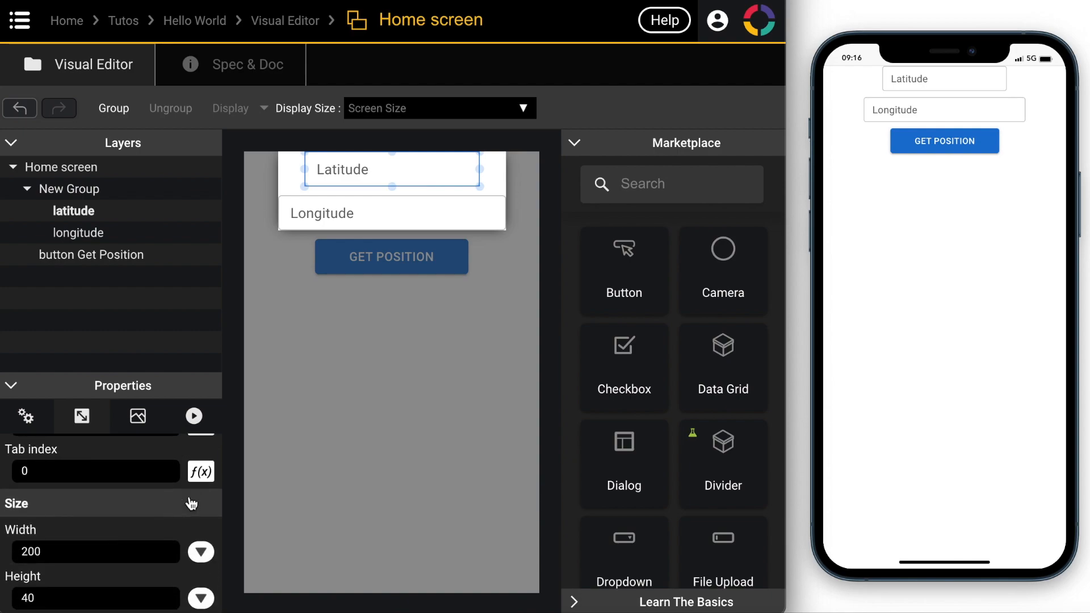
left_click(200, 552)
left_click(143, 517)
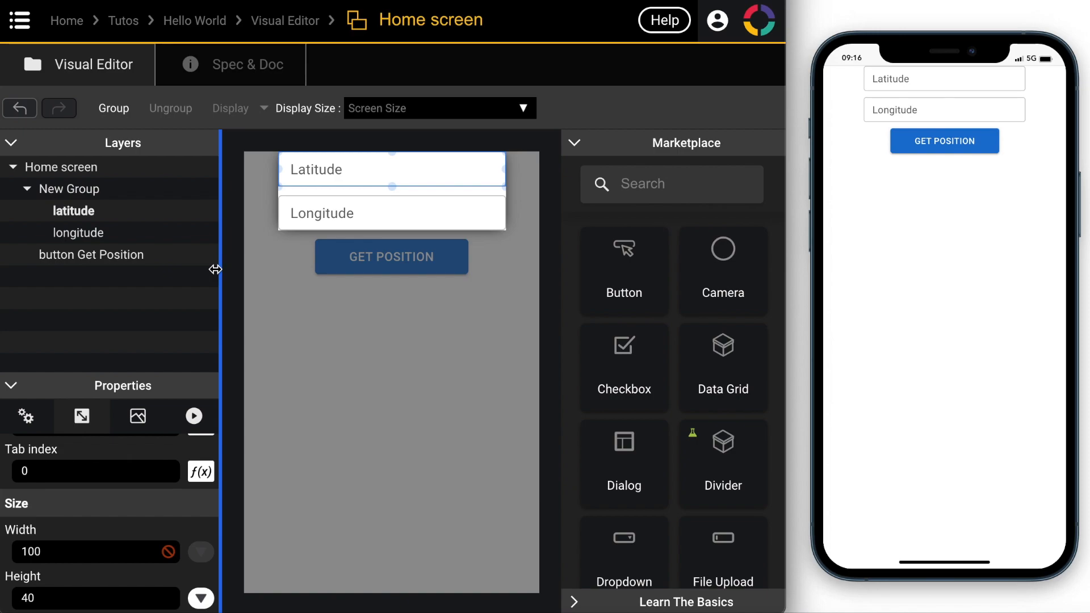
Switch the longitude field's width unit to percent, with a width of 100% within the group.
left_click(93, 233)
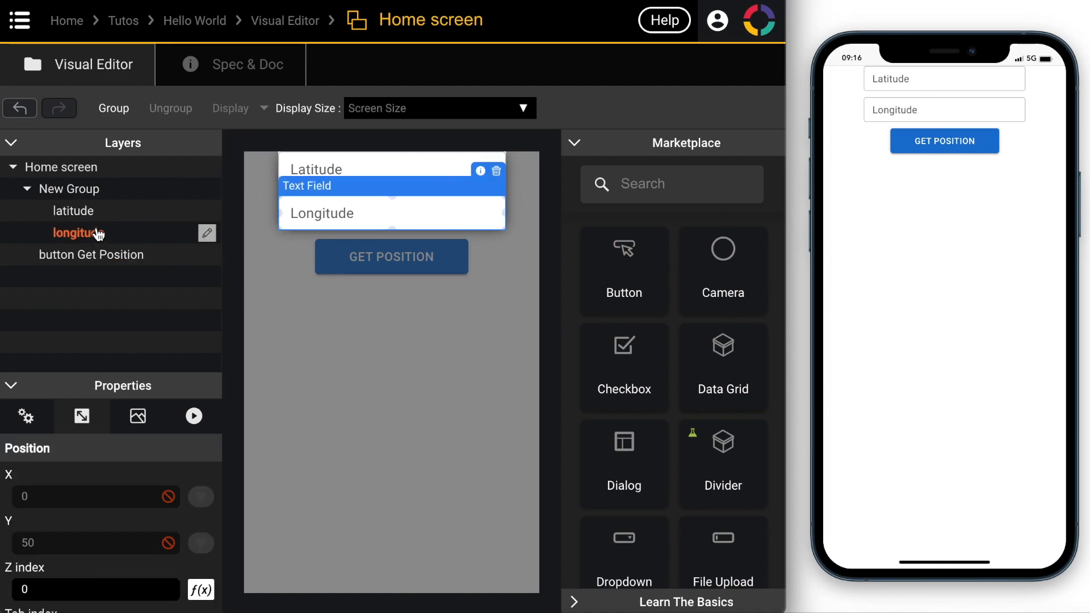
scroll(91, 512, "down", 3)
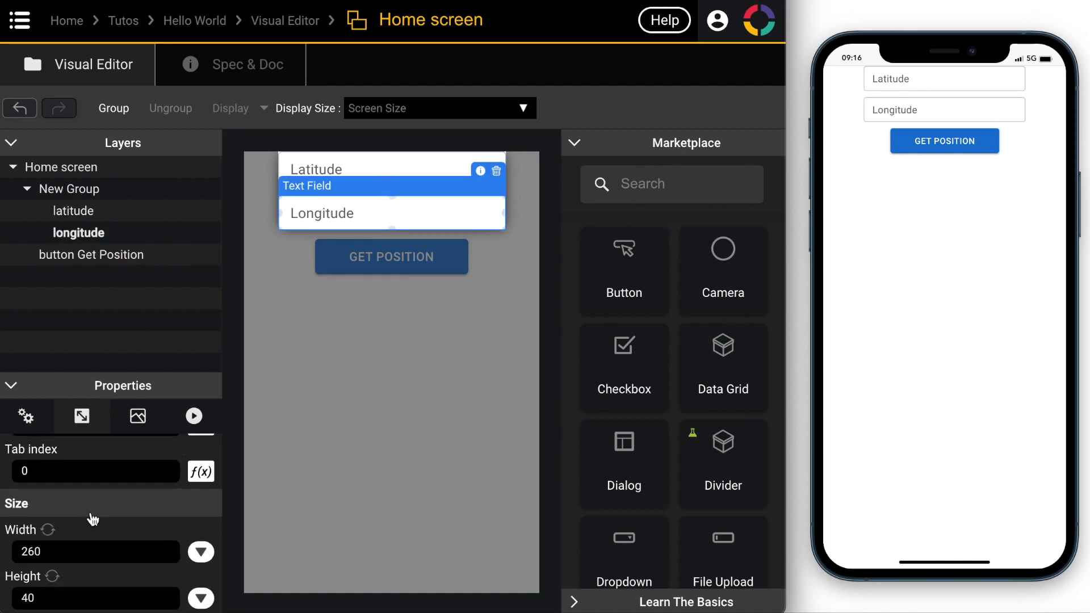
left_click(200, 551)
left_click(162, 522)
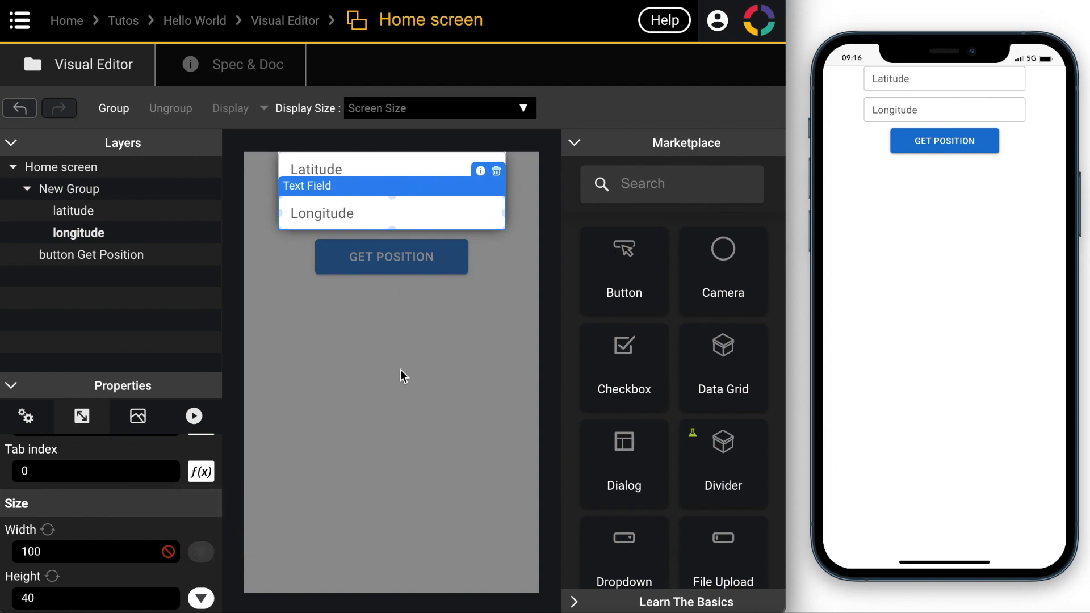
Widen the group holding the latitude and longitude fields, switch its width unit to percent and set the width to 80%.
left_click(88, 189)
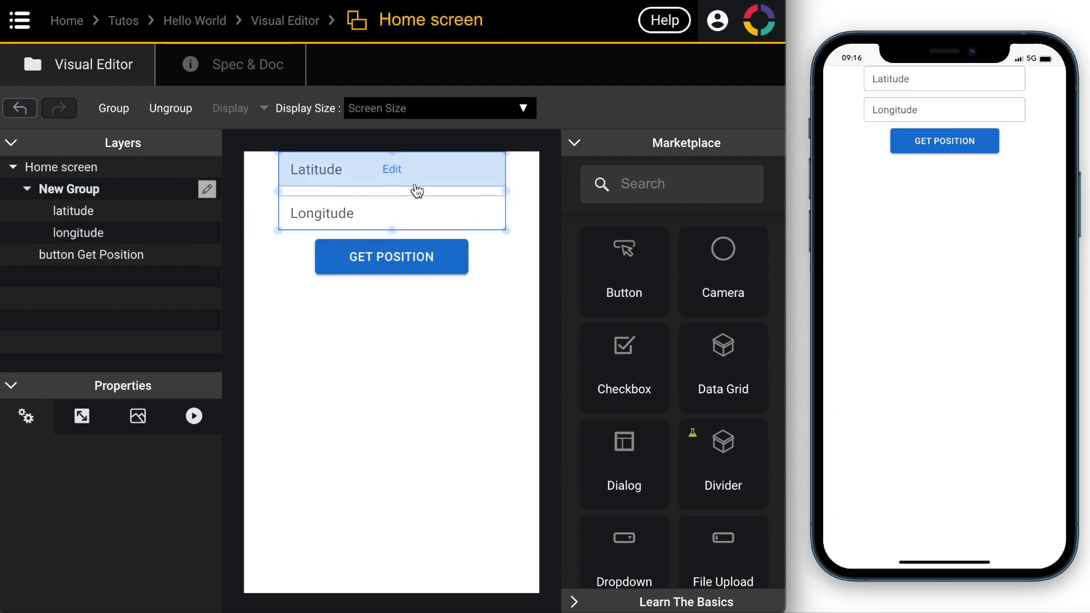
left_click_drag(507, 191, 551, 188)
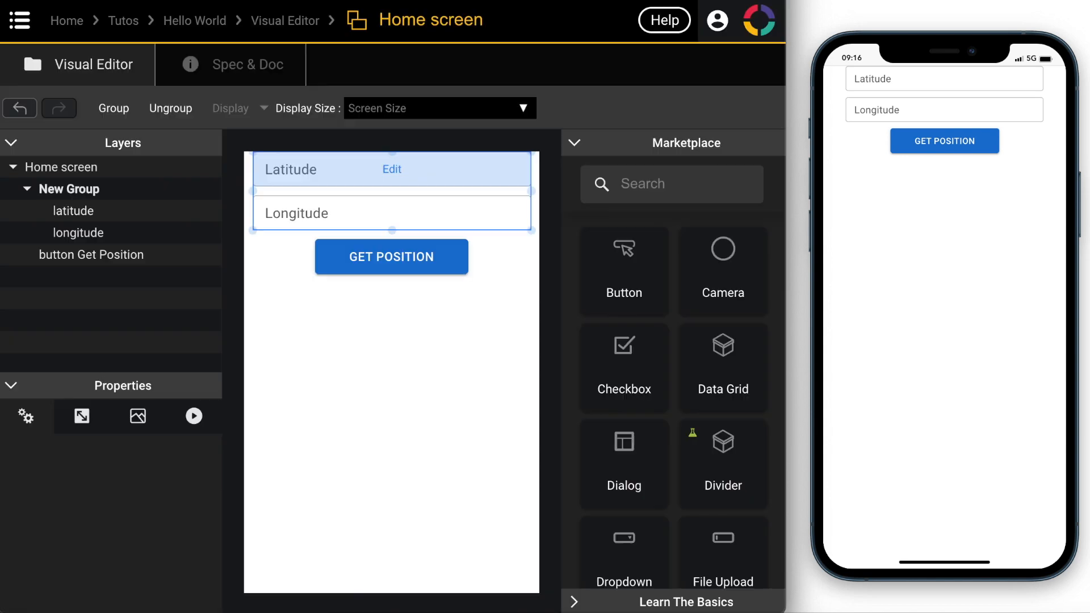
left_click(80, 417)
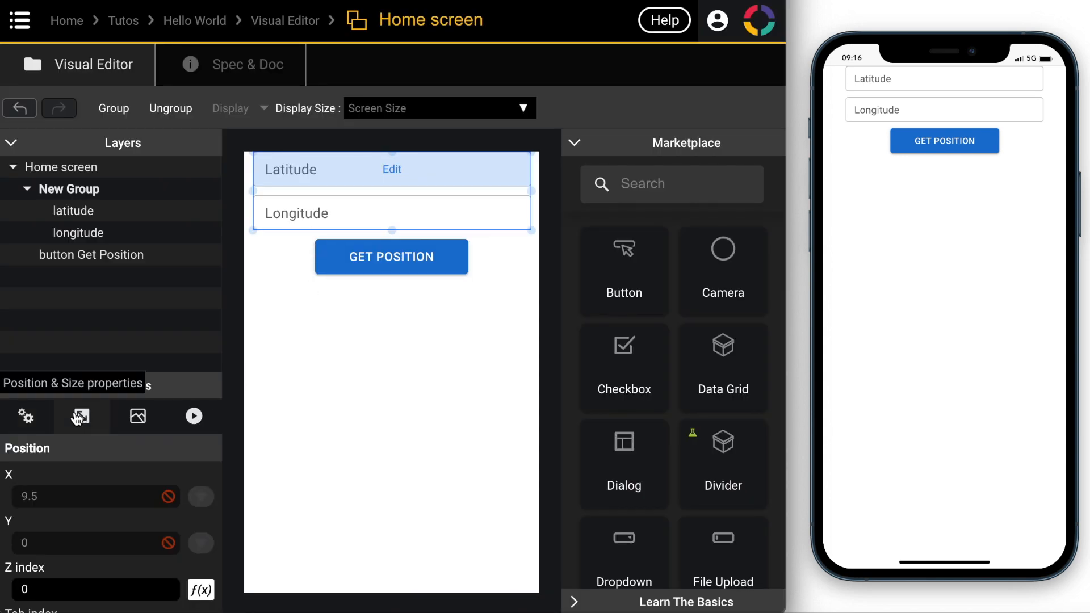
scroll(97, 487, "down", 3)
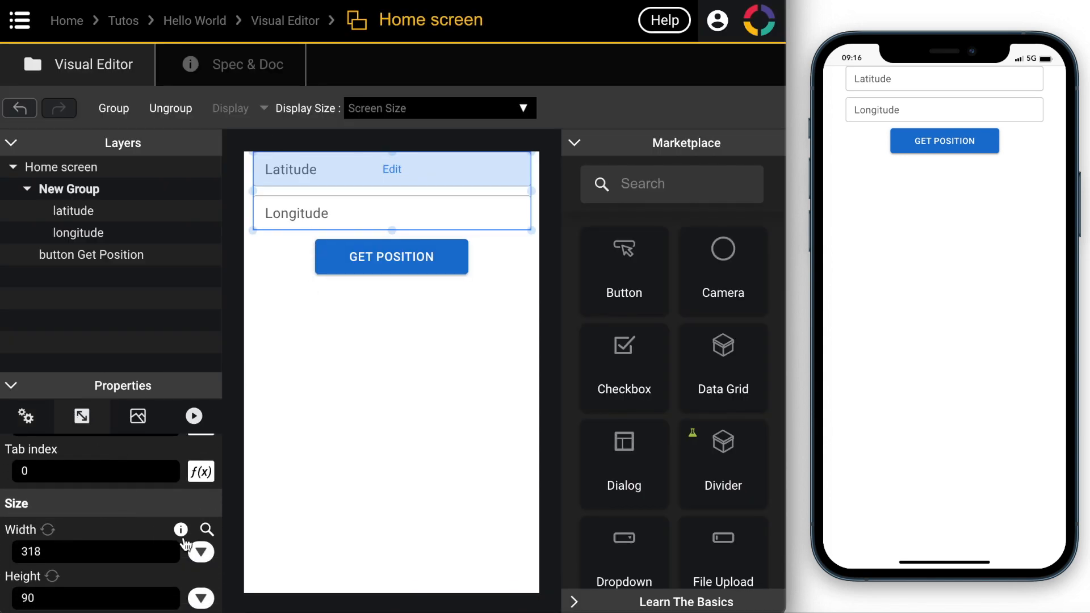
left_click(201, 551)
left_click(147, 520)
left_click(49, 551)
double_click(33, 552)
type("80")
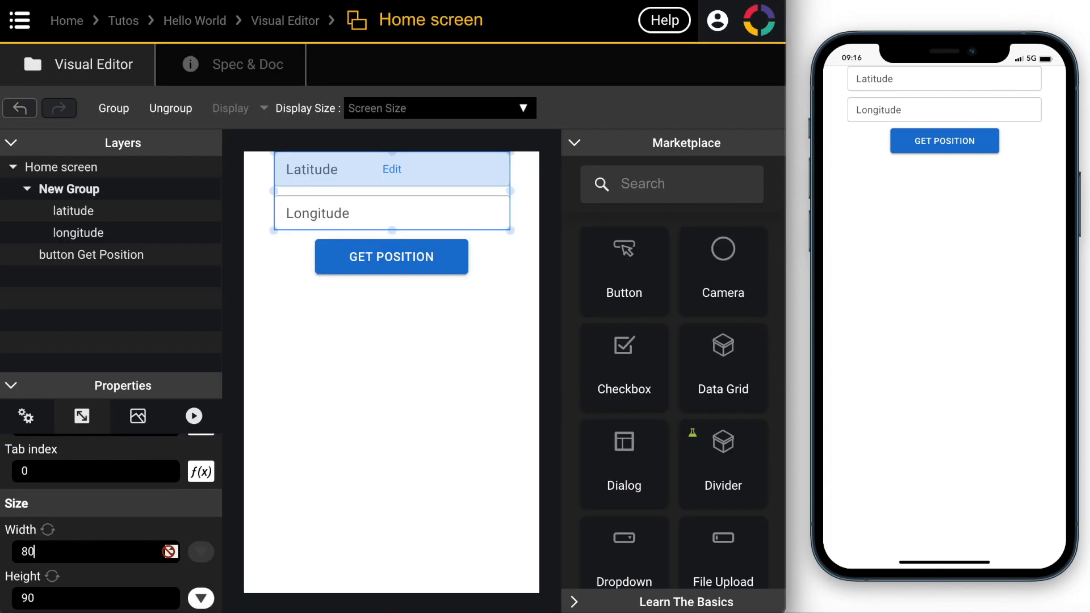
left_click(437, 414)
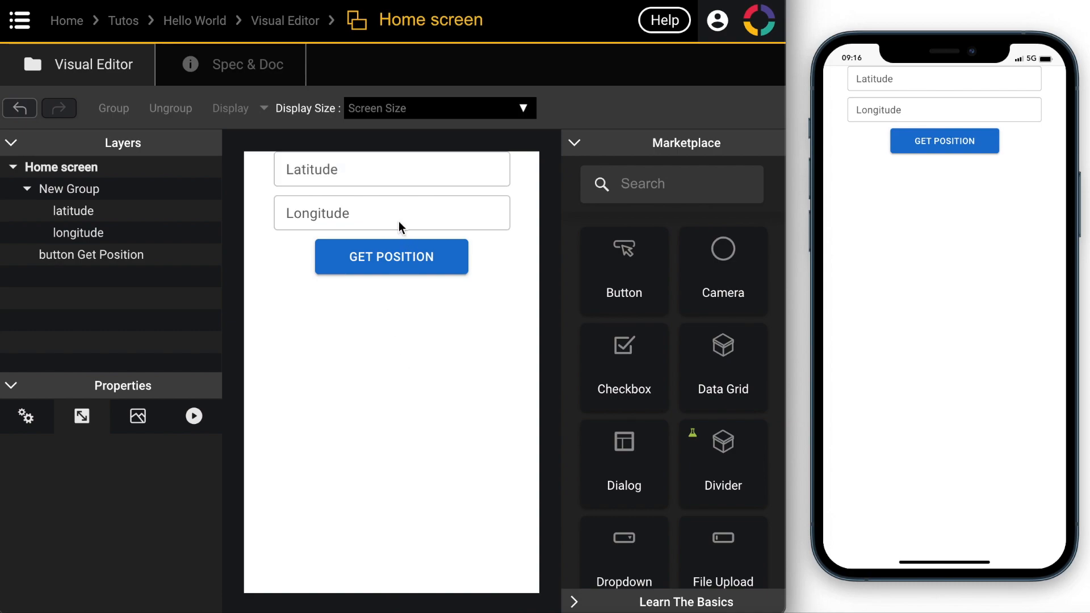
Move the Get Position button's layer above the group, and move the group back above the button.
left_click(406, 192)
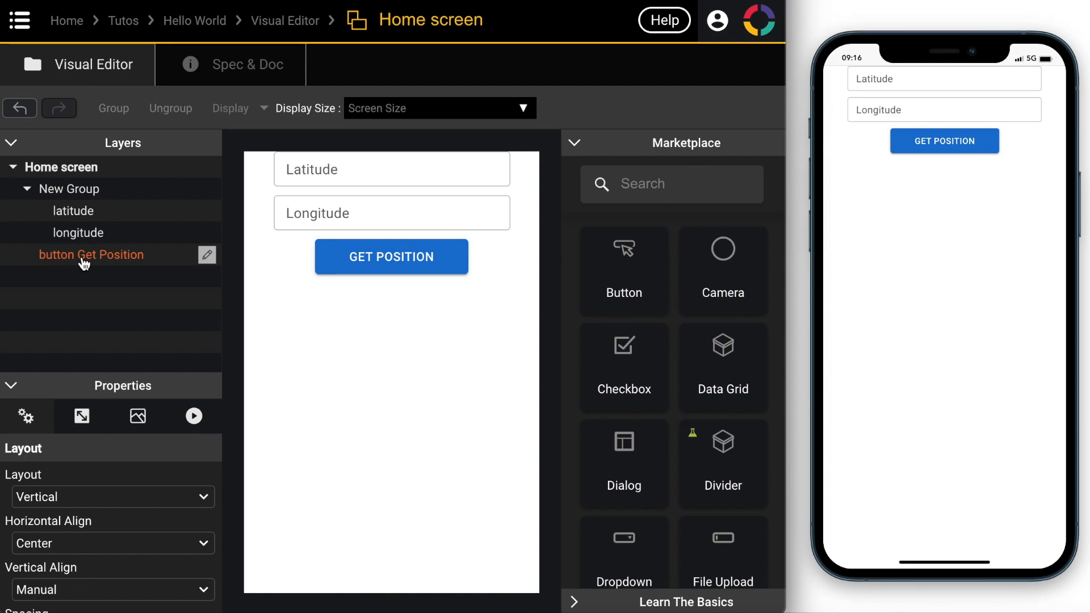
left_click_drag(83, 262, 66, 178)
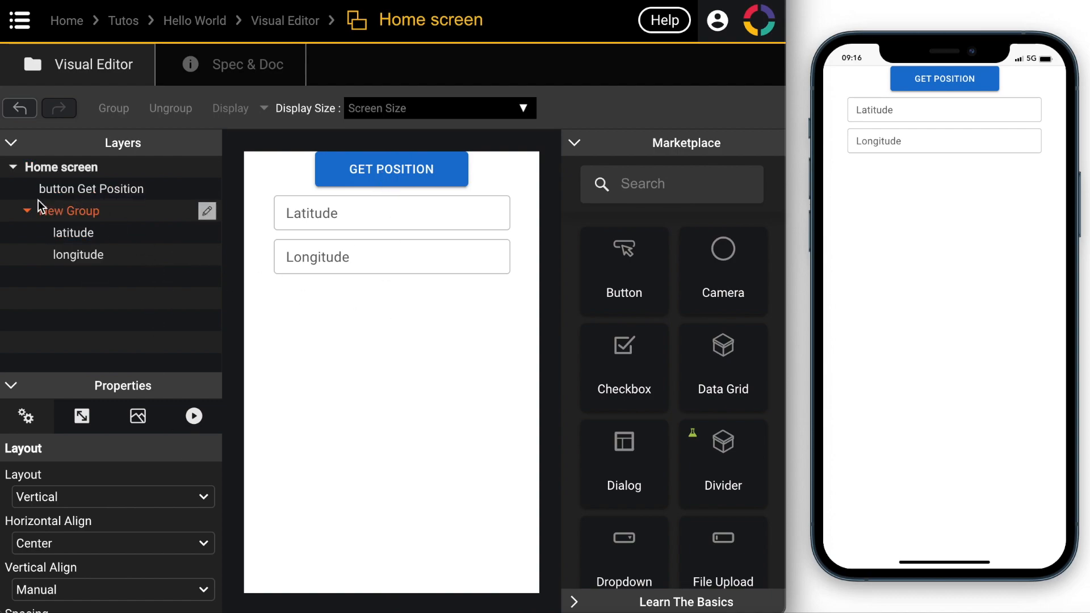
left_click_drag(57, 215, 55, 176)
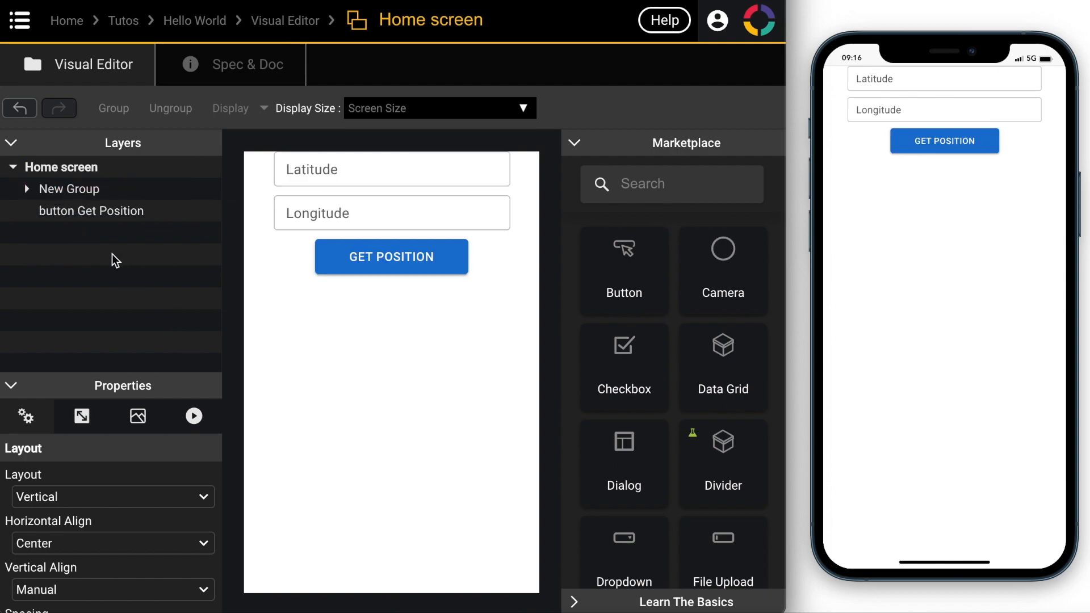
Expand the group's layers and try to move the longitude layer above latitude.
left_click(27, 190)
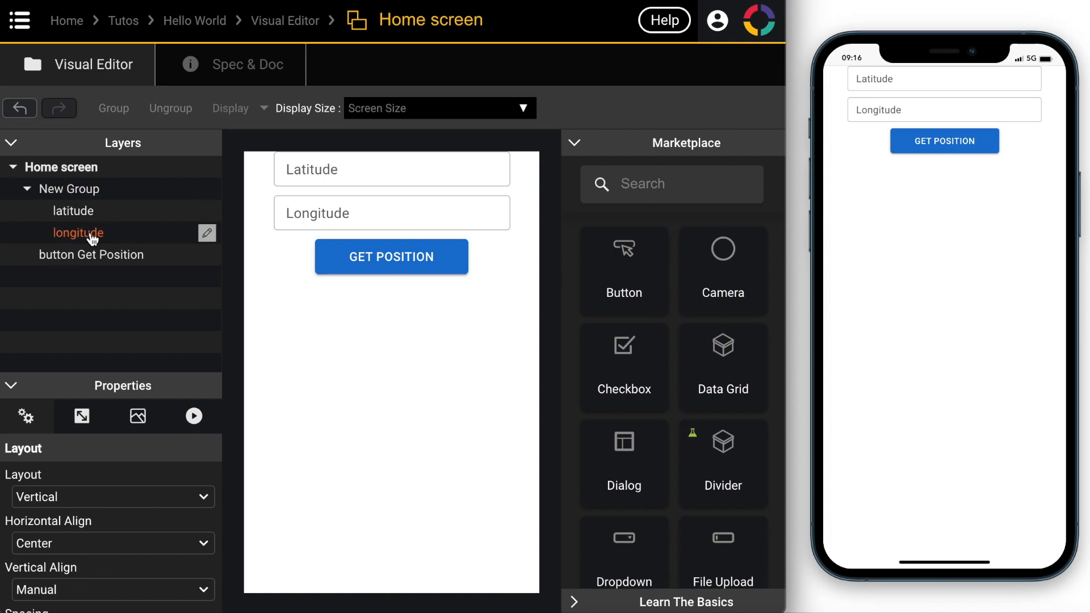
left_click(92, 237)
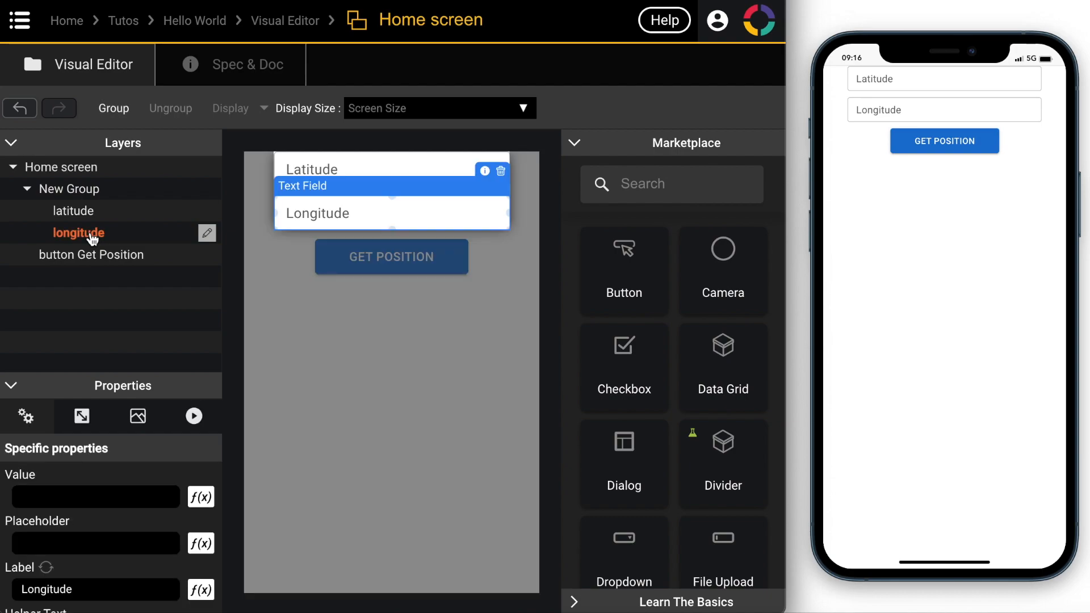
left_click_drag(92, 237, 89, 213)
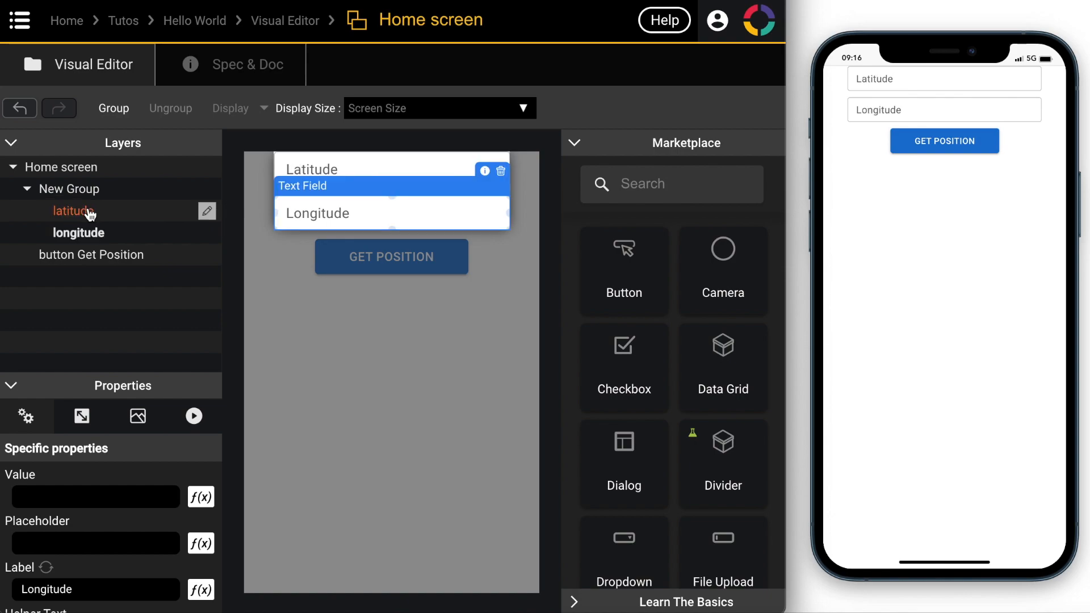
left_click(353, 415)
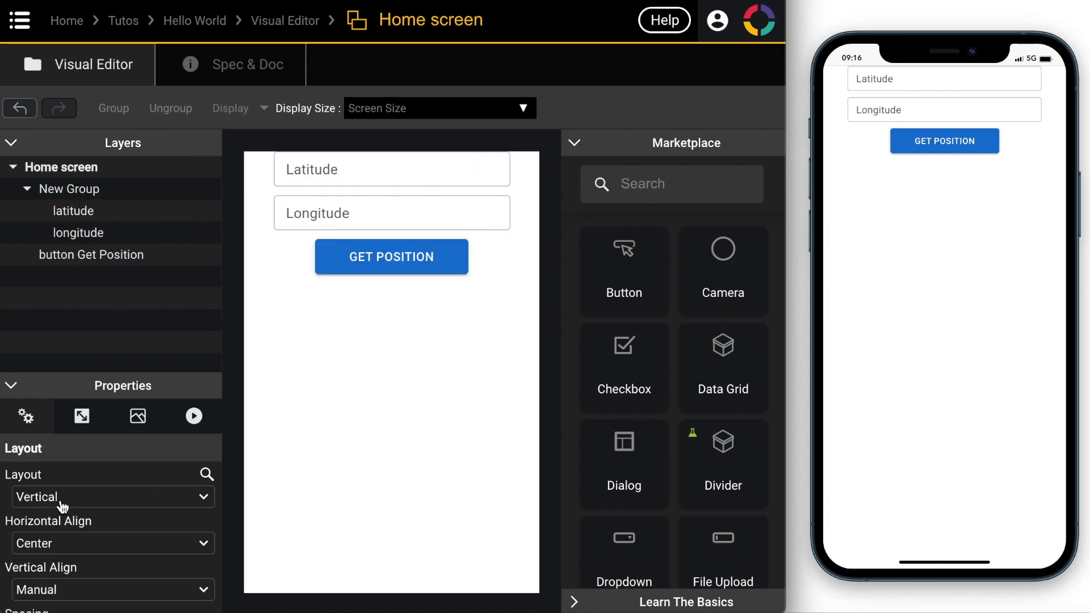
Set the Home screen's layout to Horizontal and move the Get Position button's layer before the group.
left_click(62, 502)
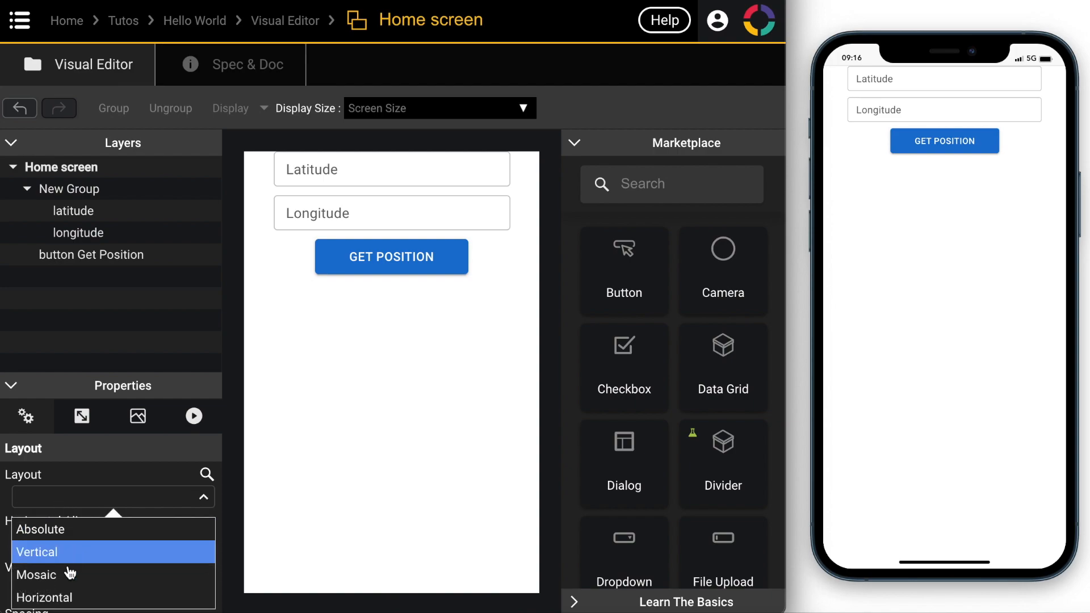
left_click(69, 596)
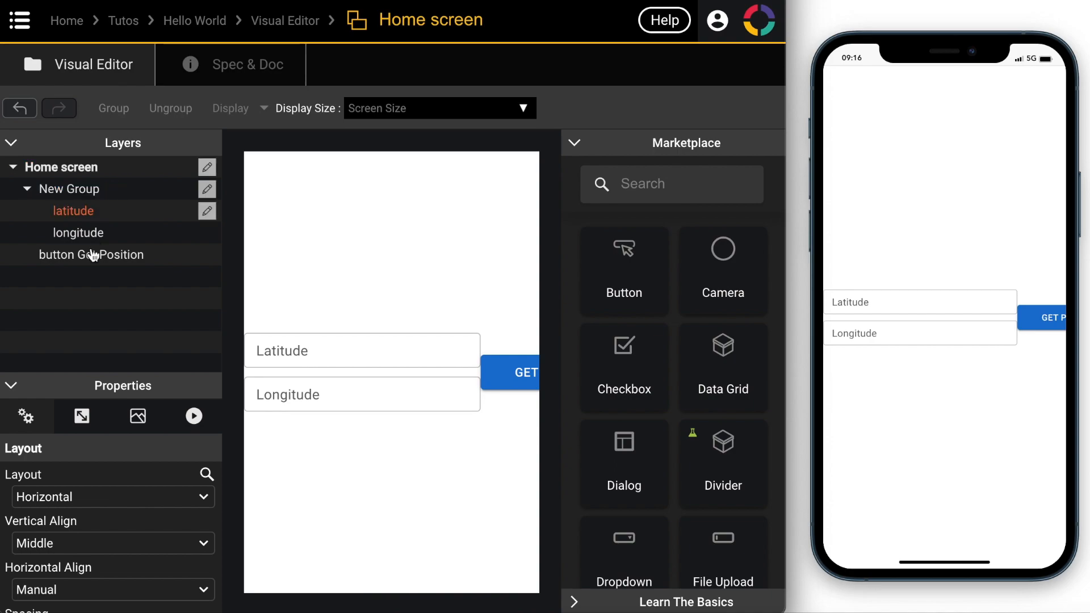
left_click_drag(75, 257, 77, 171)
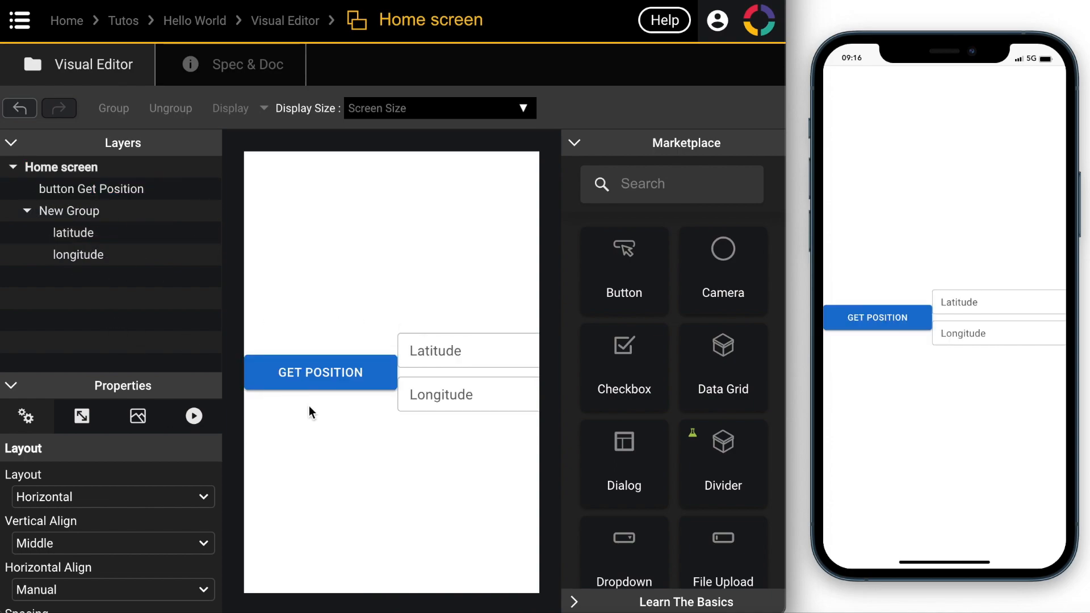
Set the spacing between the elements of the Home screen's horizontal layout to 7.
scroll(190, 523, "down", 3)
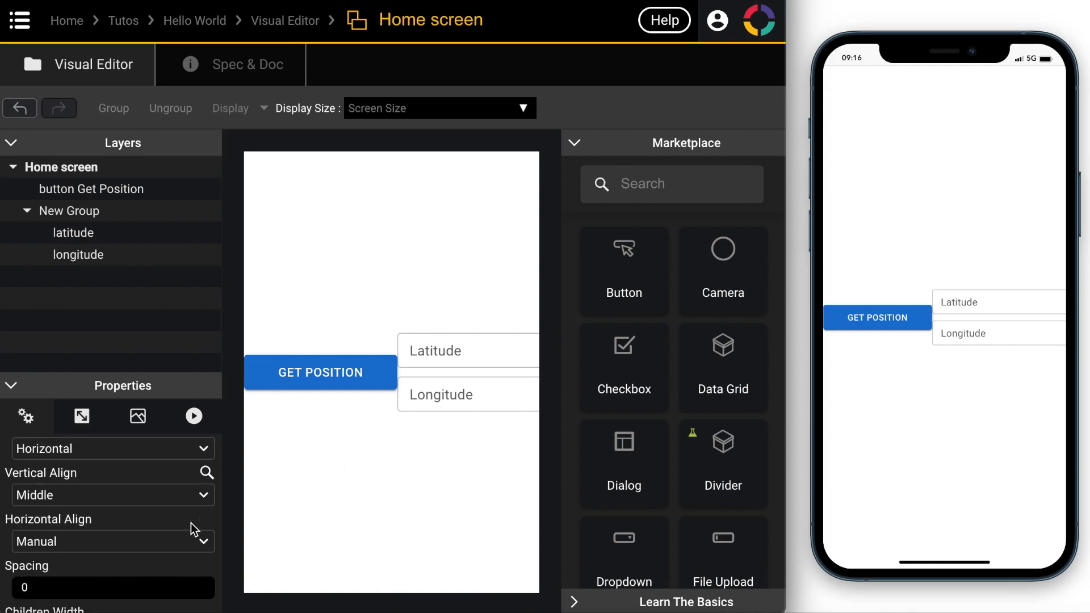
scroll(193, 519, "up", 1)
left_click(206, 497)
left_click(206, 496)
left_click(206, 496)
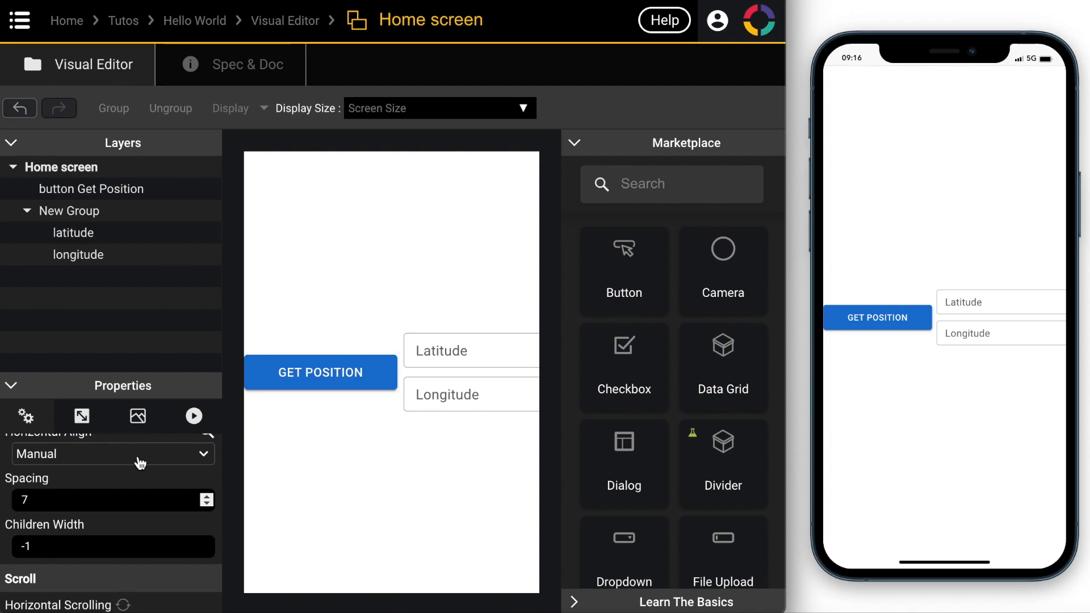
scroll(120, 486, "up", 2)
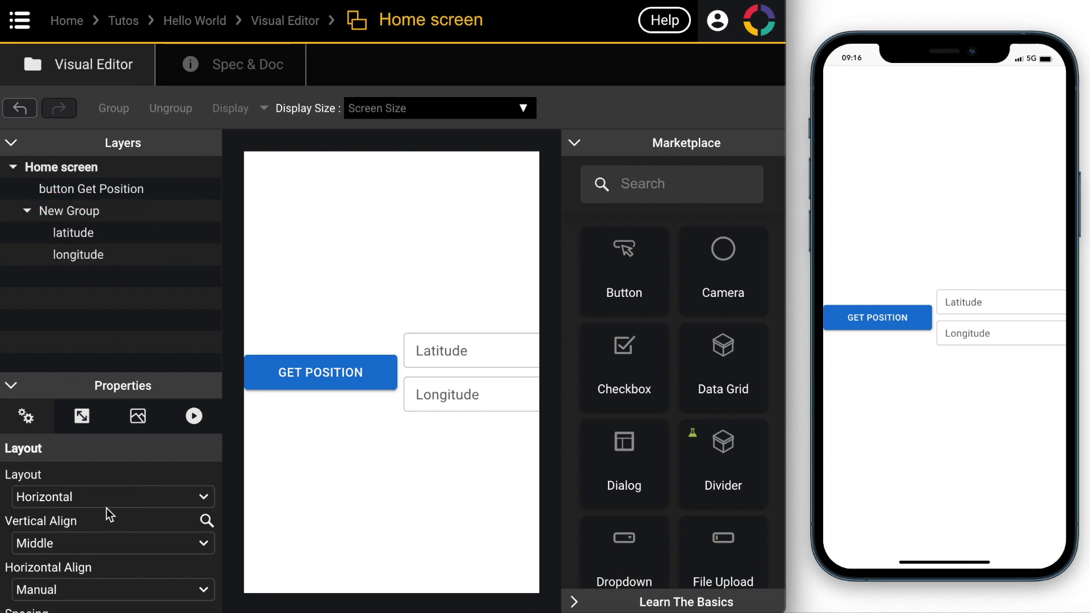
Return the Home screen's layout to Vertical and set the spacing between its elements to 10.
left_click(81, 497)
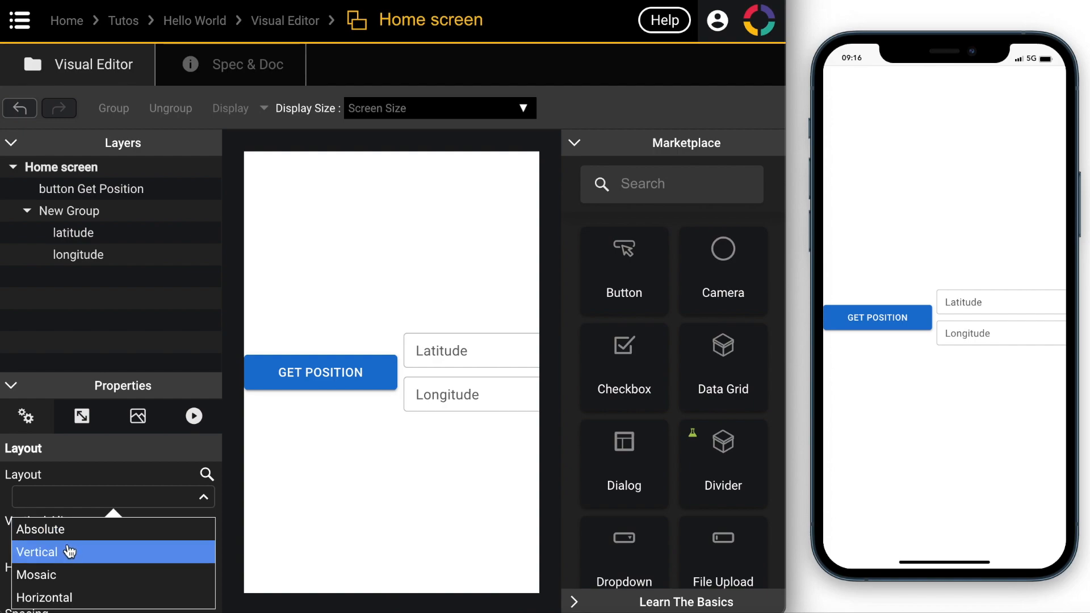
left_click(69, 552)
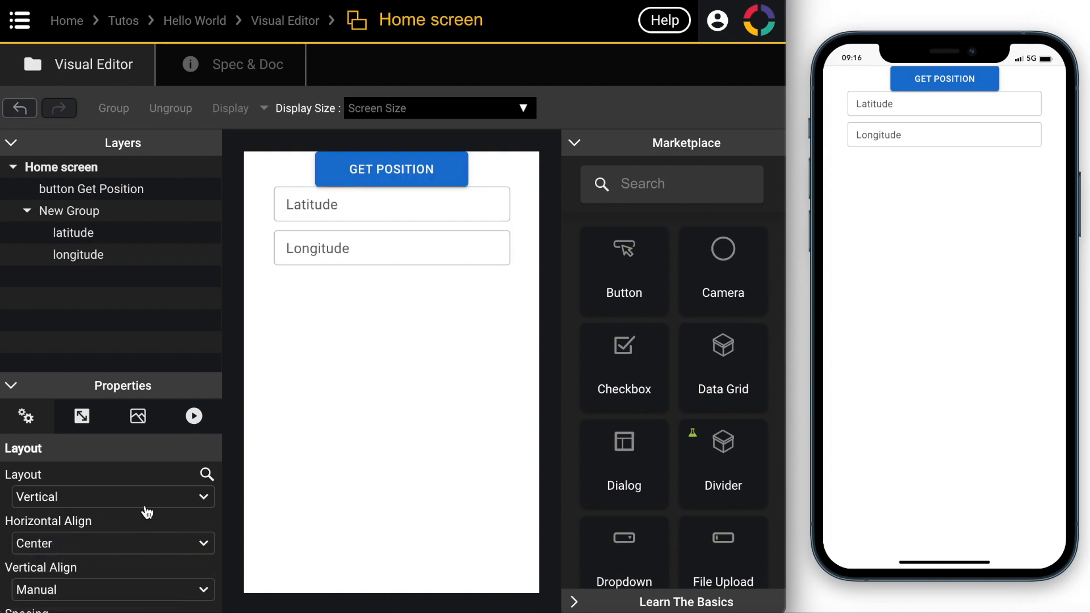
scroll(145, 505, "down", 3)
left_click(206, 485)
left_click(206, 485)
left_click(206, 485)
left_click(206, 485)
left_click(206, 485)
left_click(207, 485)
left_click(206, 485)
left_click(206, 486)
left_click(206, 486)
left_click(206, 485)
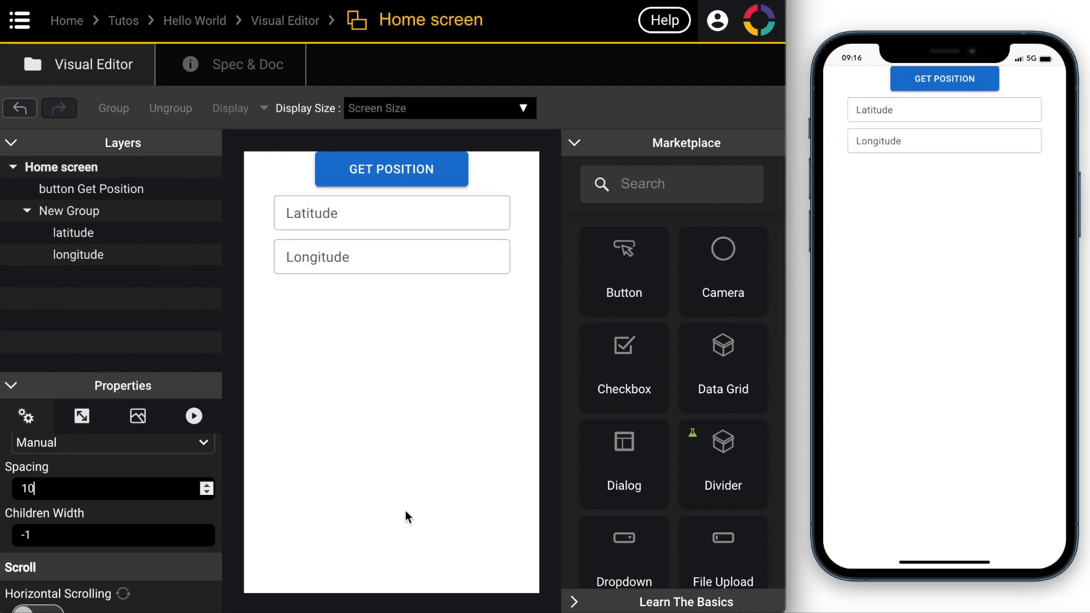
Move the group's layer above the Get Position button and select the group on the canvas.
left_click_drag(68, 215, 85, 181)
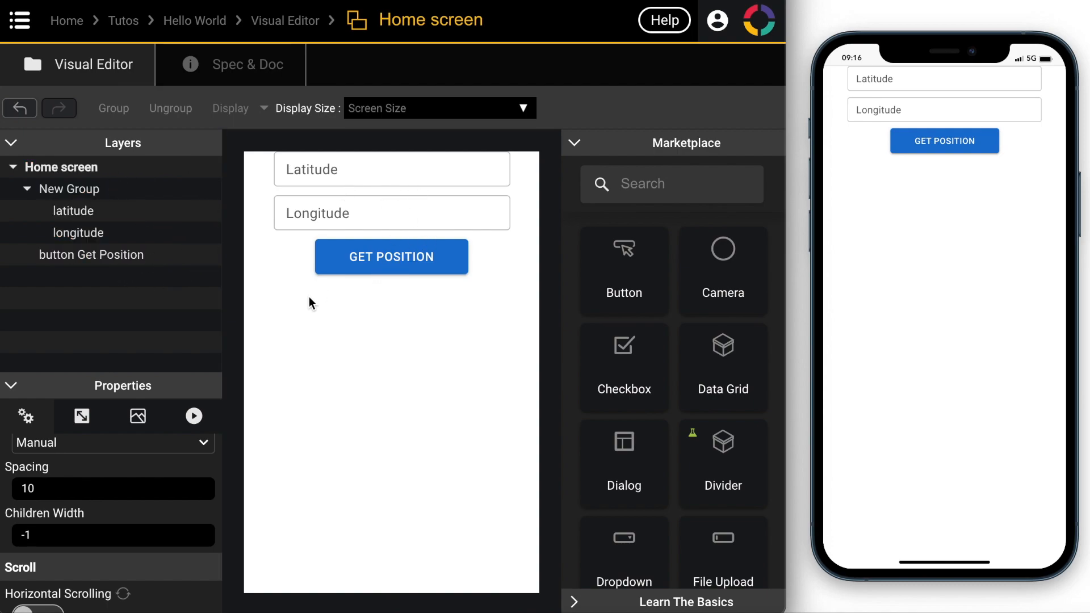
left_click(365, 216)
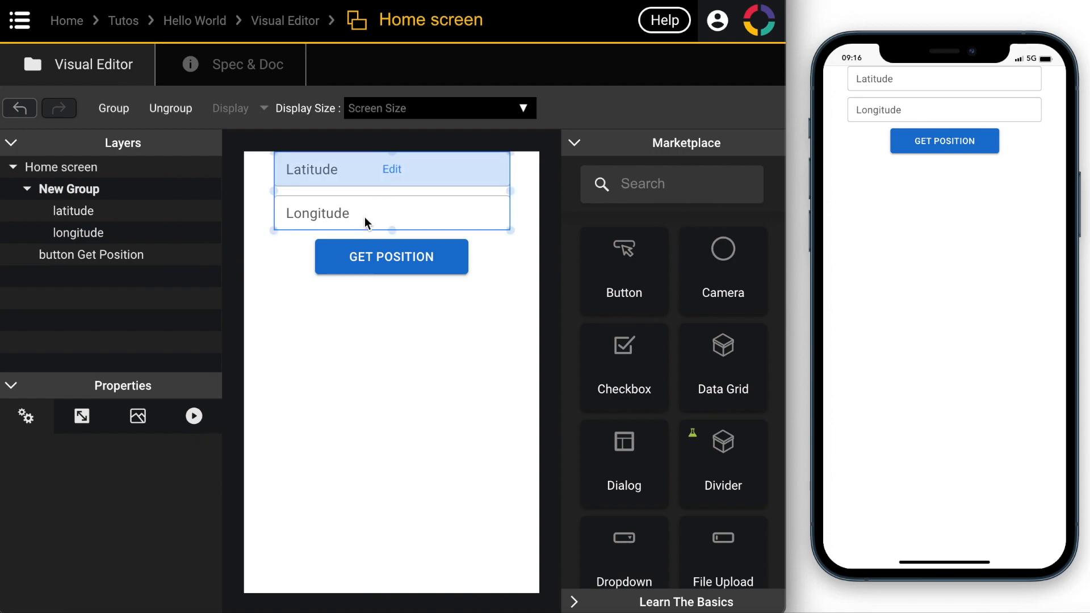
Set the longitude field's width within the group to 90%, and return it to 100%.
left_click(72, 239)
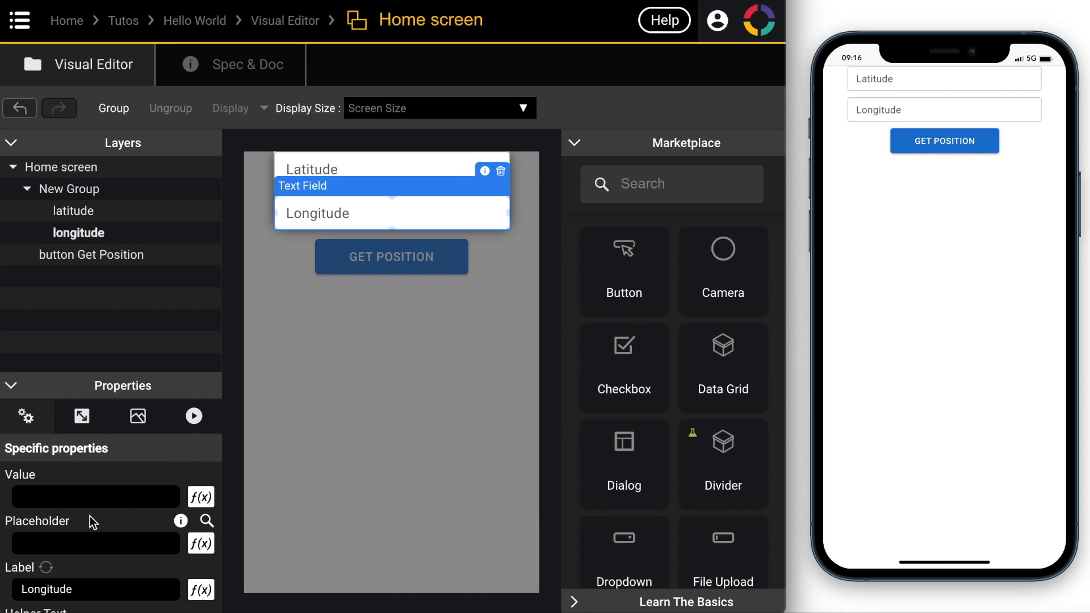
scroll(91, 515, "down", 5)
scroll(92, 515, "down", 1)
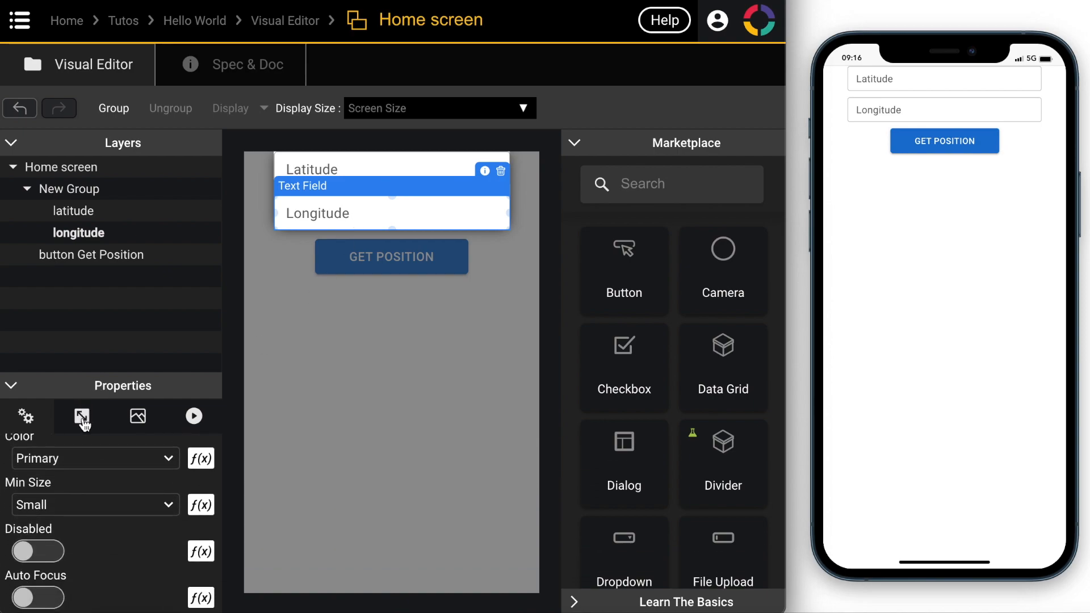
left_click(81, 416)
scroll(101, 530, "down", 3)
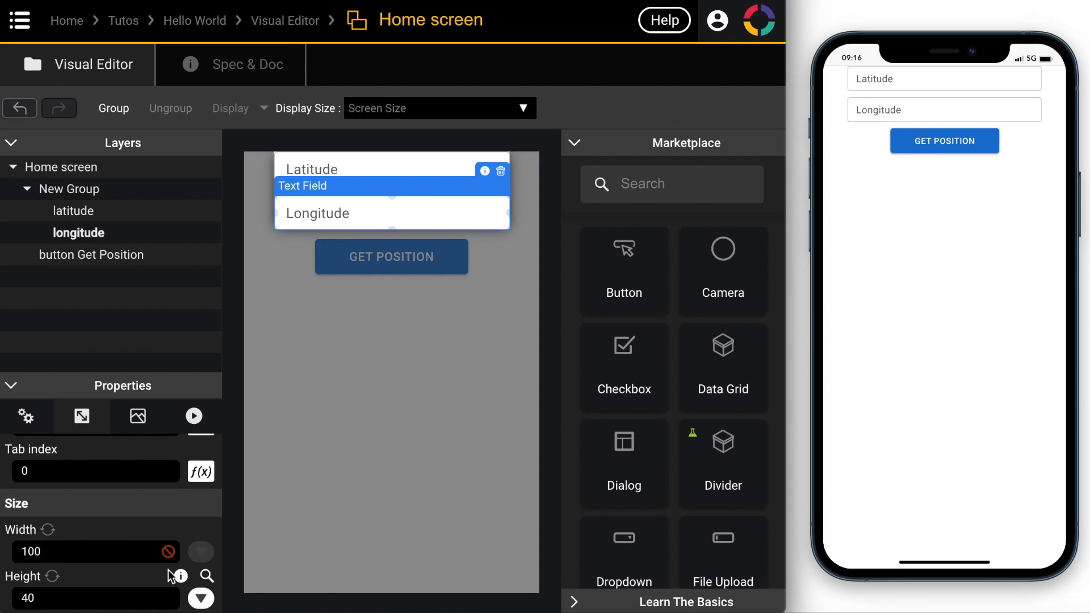
double_click(30, 551)
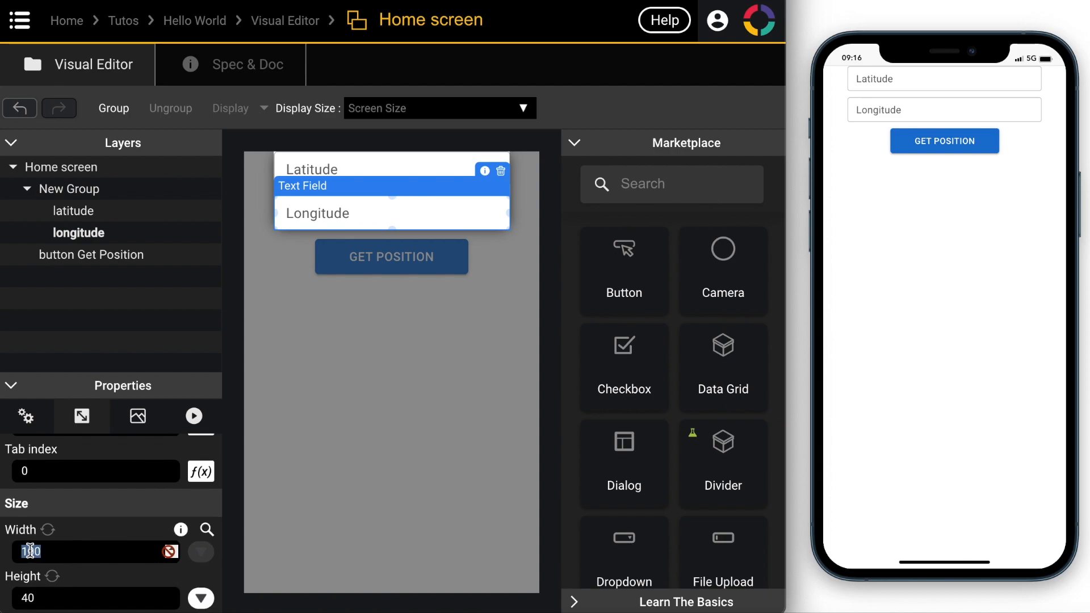
type("90")
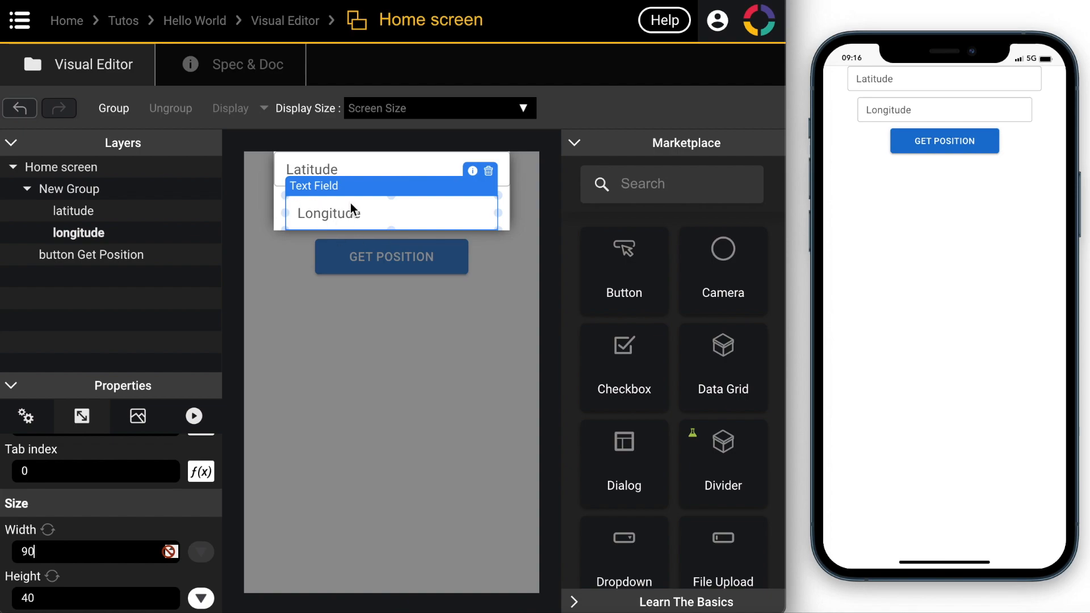
double_click(27, 551)
type("100")
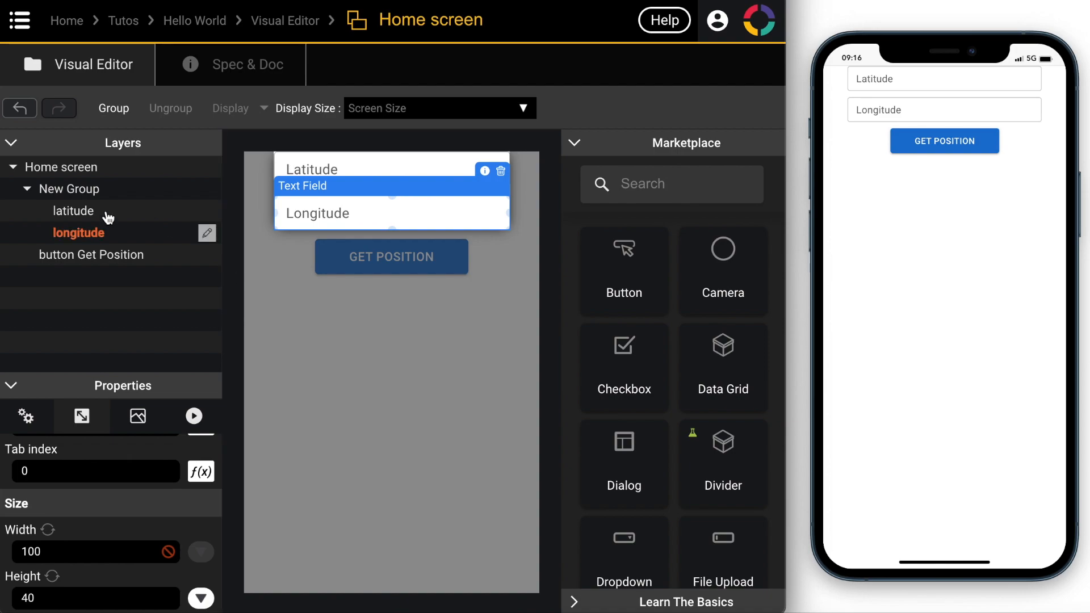
Ungroup the latitude and longitude fields and reorder the layers as latitude, longitude, button Get Position.
left_click(68, 191)
left_click(170, 107)
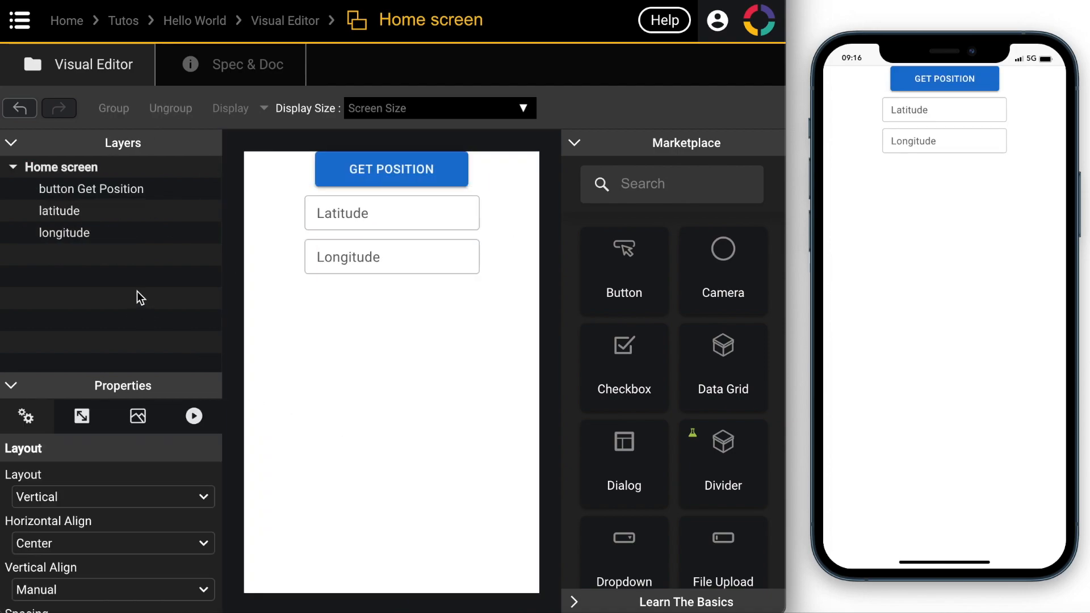
left_click_drag(76, 210, 76, 244)
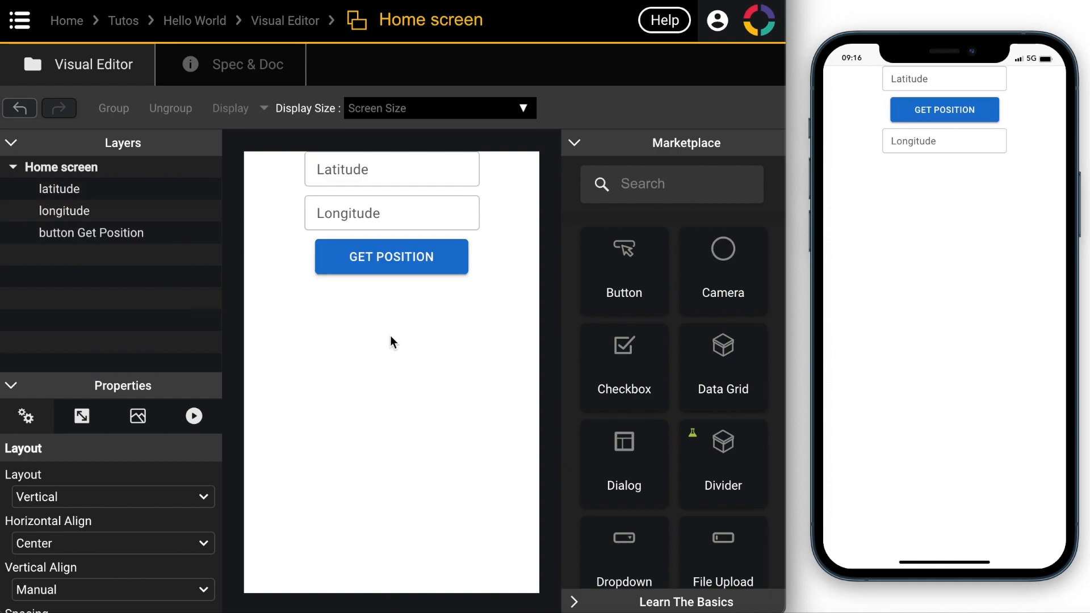
Try to release the longitude field's locked Y position while the vertical layout is active.
left_click(356, 217)
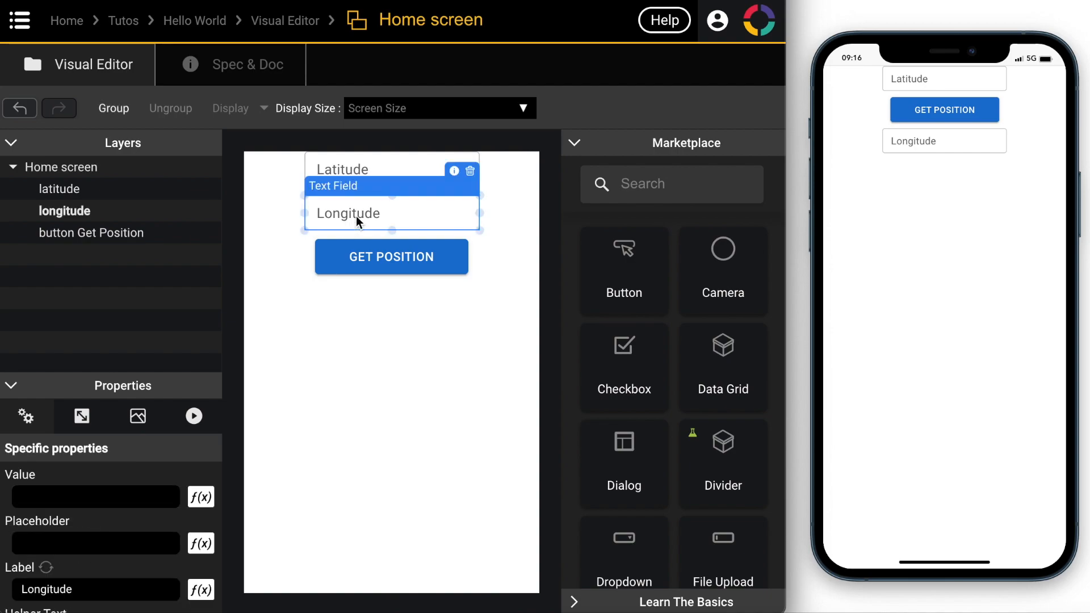
left_click(82, 419)
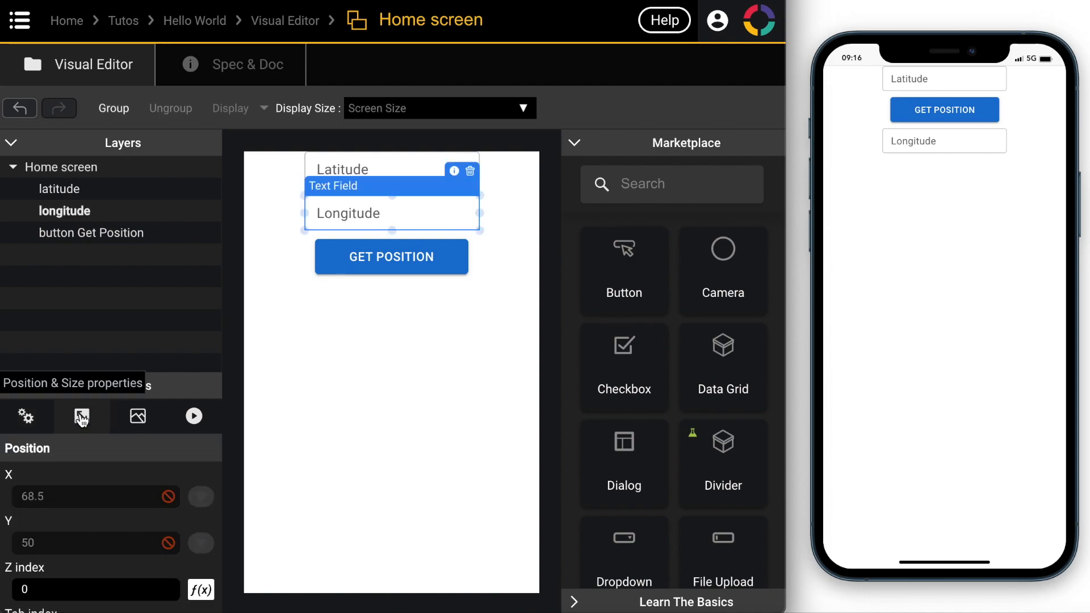
scroll(139, 519, "down", 1)
scroll(137, 520, "down", 2)
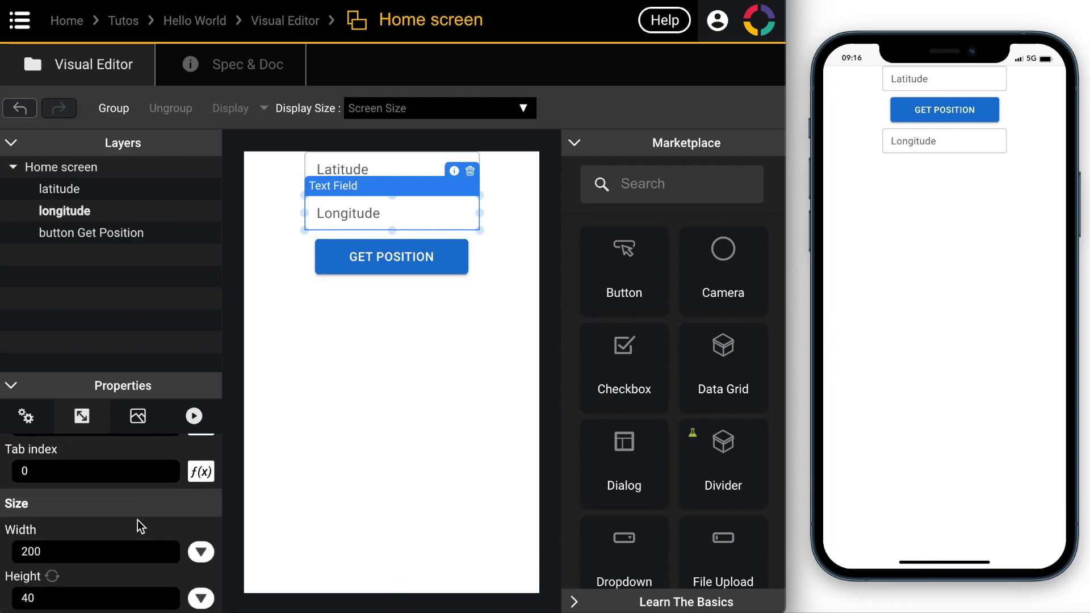
scroll(137, 520, "up", 3)
left_click(168, 543)
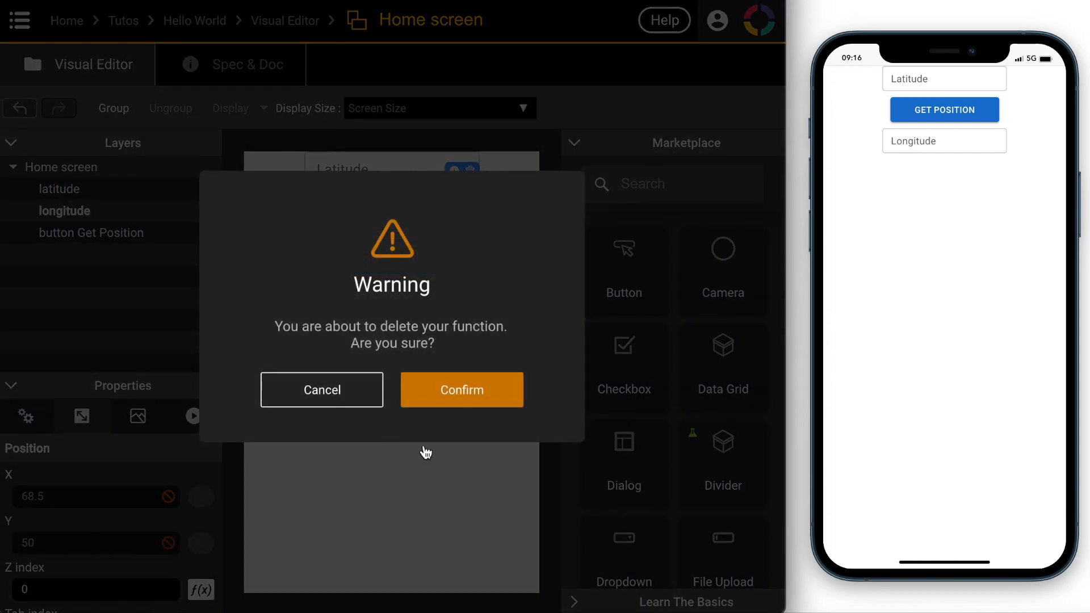
left_click(474, 393)
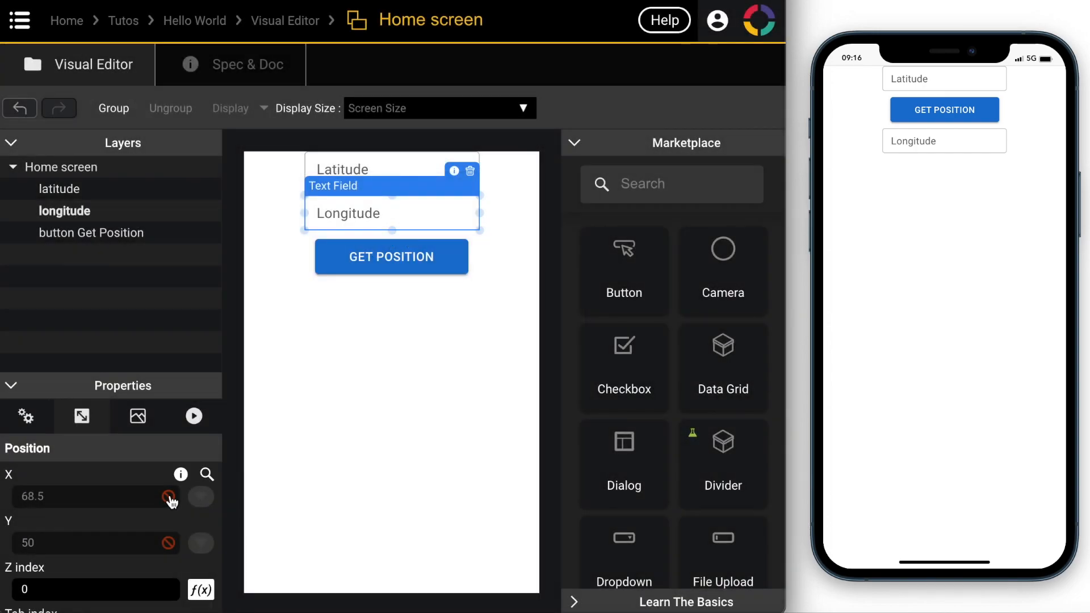
left_click(310, 434)
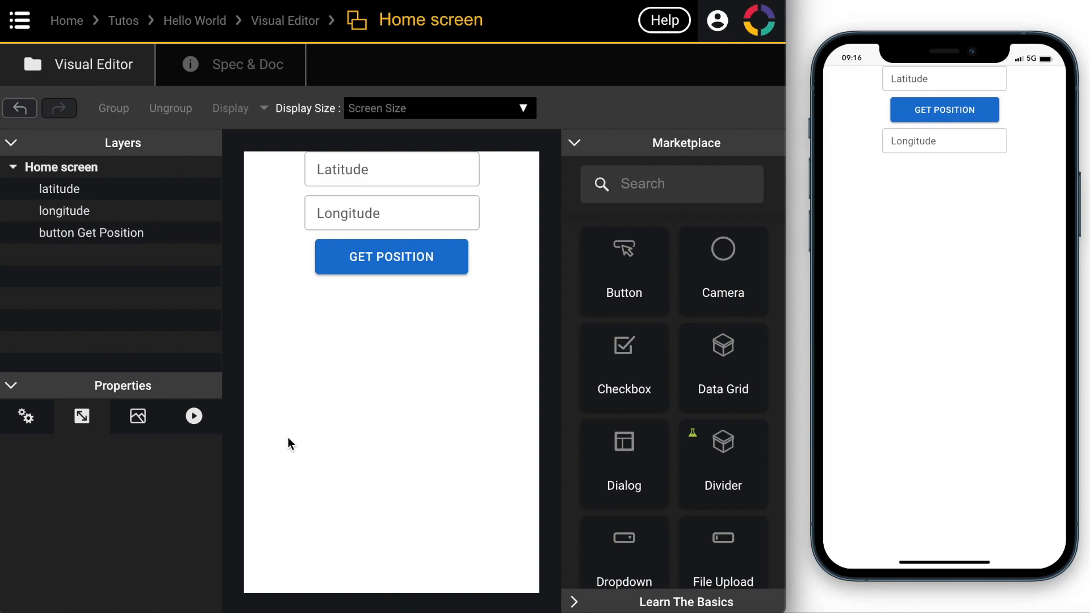
Change the Home screen's layout to Absolute.
left_click(26, 421)
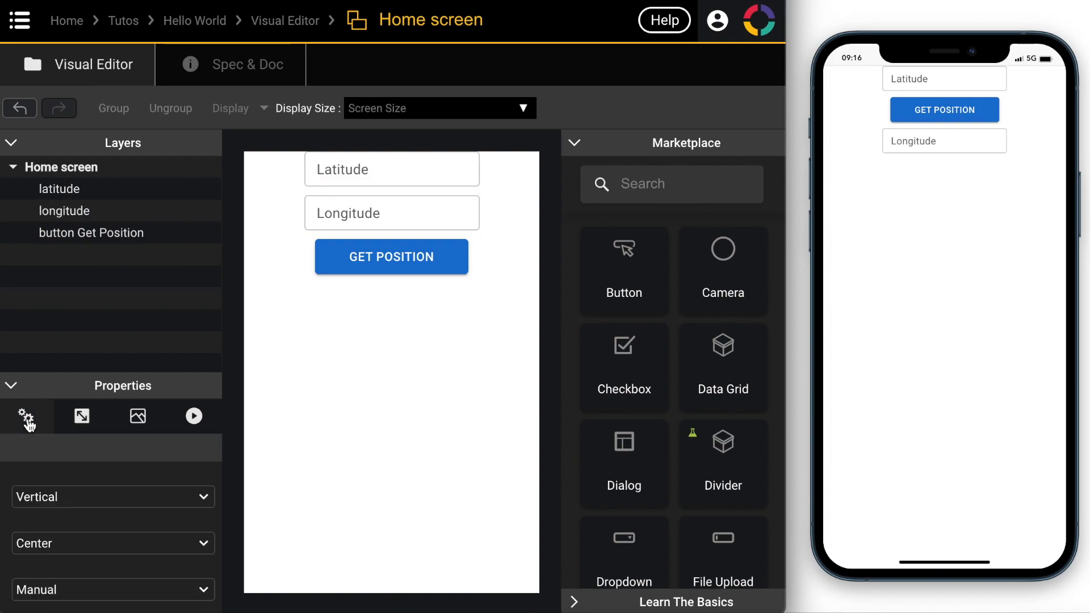
left_click(82, 505)
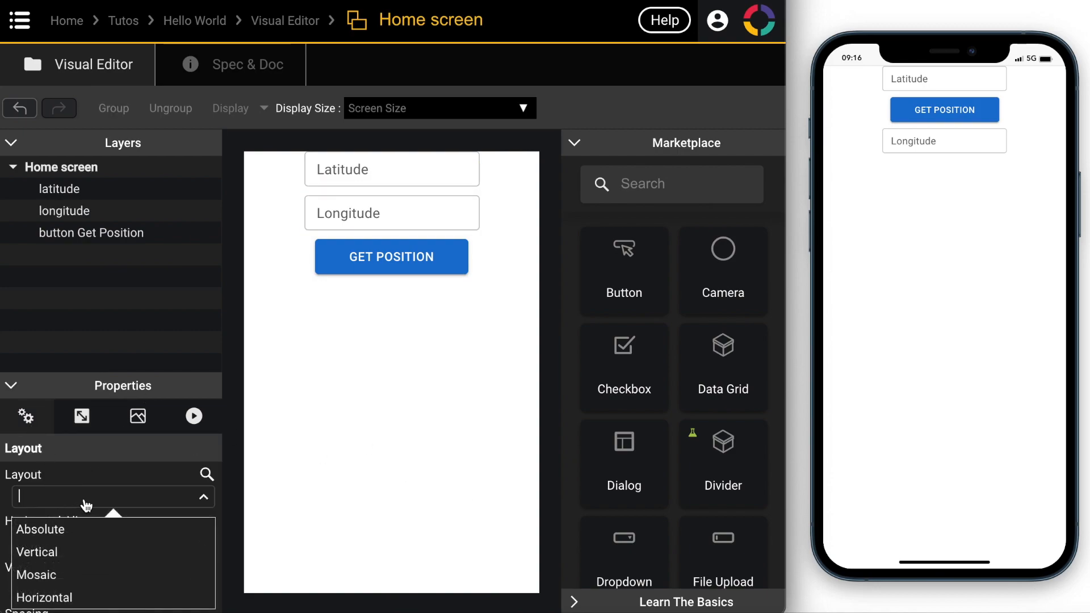
left_click(67, 531)
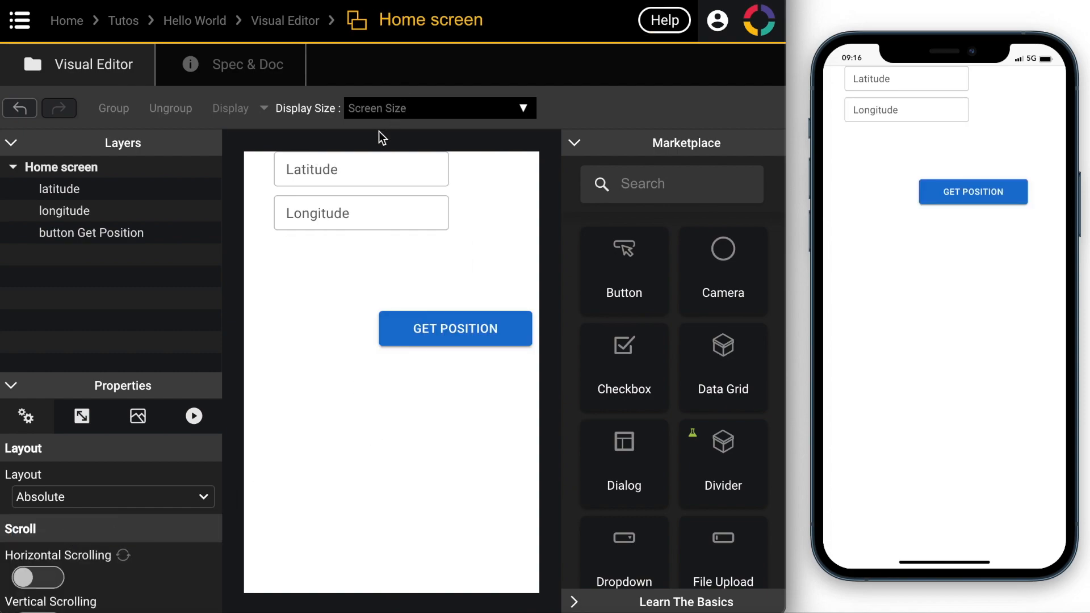
Examine the position and size properties of the latitude field, longitude field and Get Position button.
left_click(355, 169)
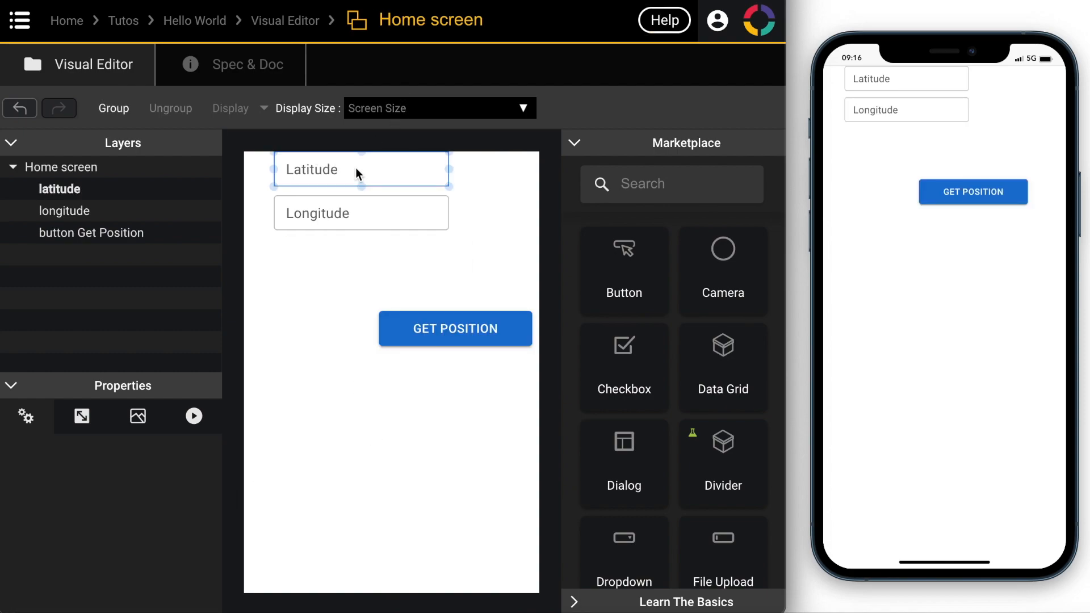
left_click(84, 421)
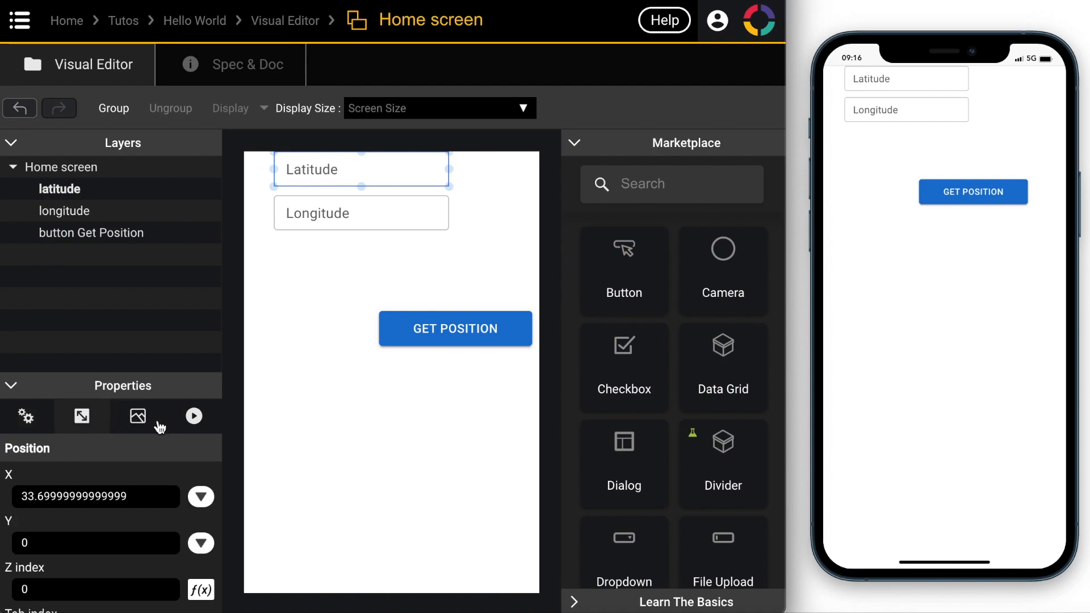
left_click(337, 214)
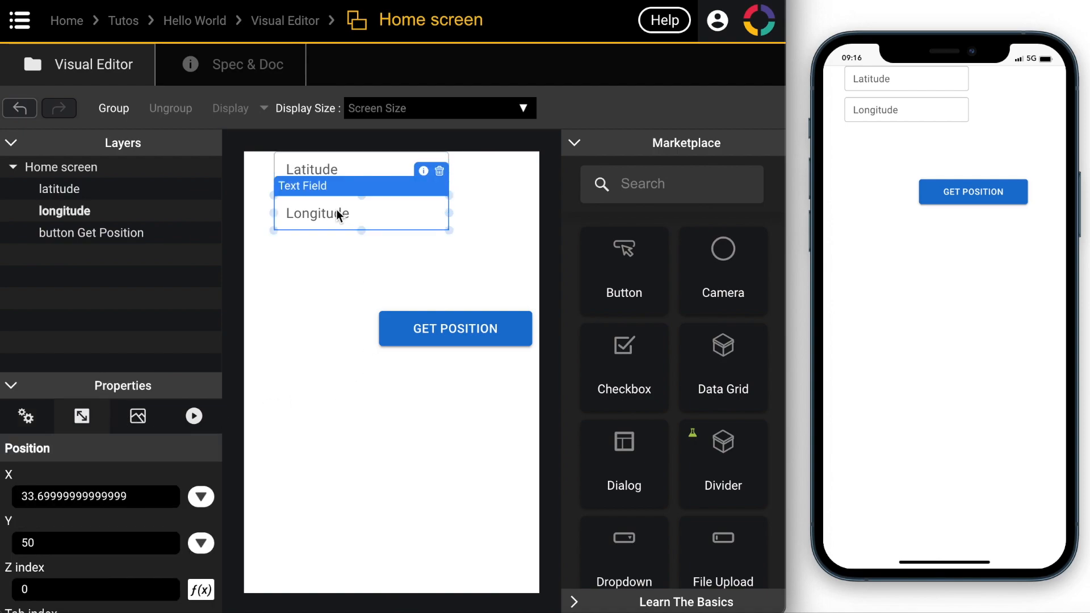
left_click(458, 336)
scroll(104, 475, "down", 3)
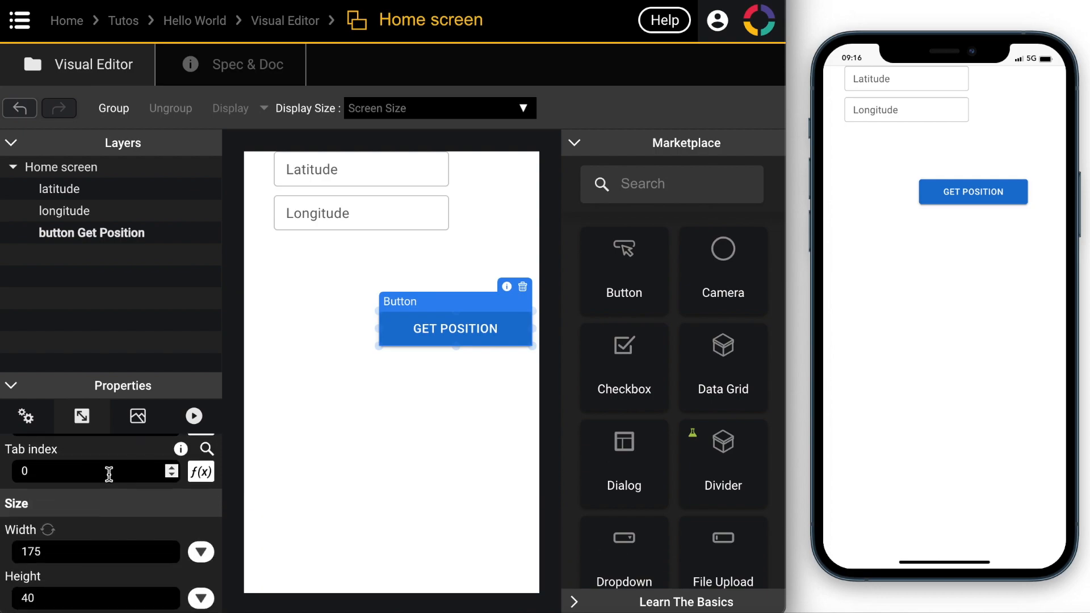
left_click(340, 213)
scroll(77, 539, "down", 3)
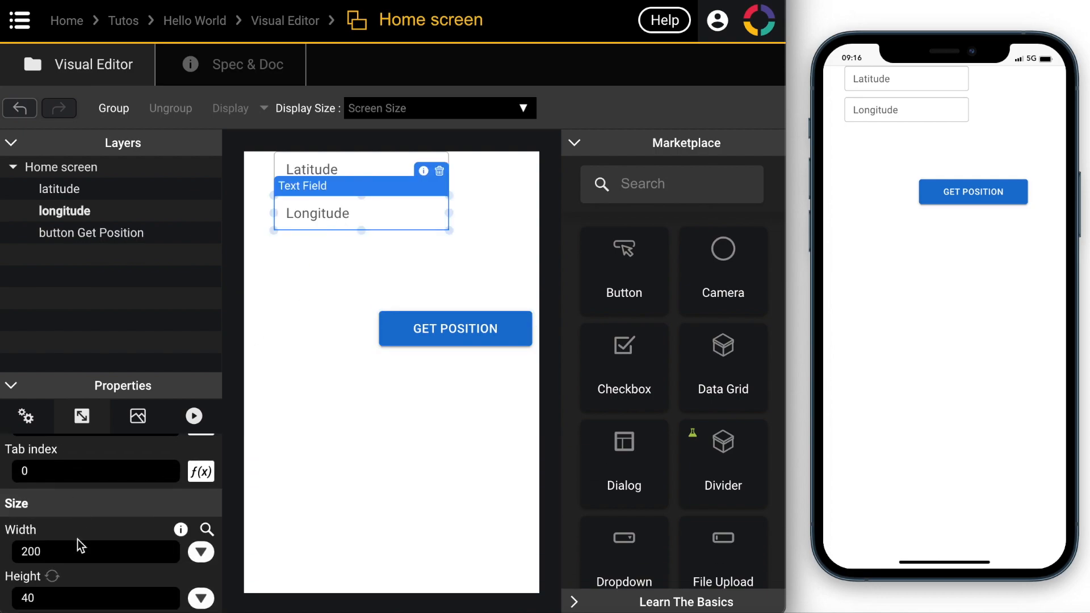
Move the latitude field down slightly and place the longitude field below it at about X 83, Y 104.
left_click(408, 445)
left_click_drag(382, 209, 366, 261)
left_click_drag(363, 172, 378, 198)
mouse_move(384, 261)
left_mouse_down()
mouse_move(365, 261)
mouse_move(403, 269)
left_mouse_up()
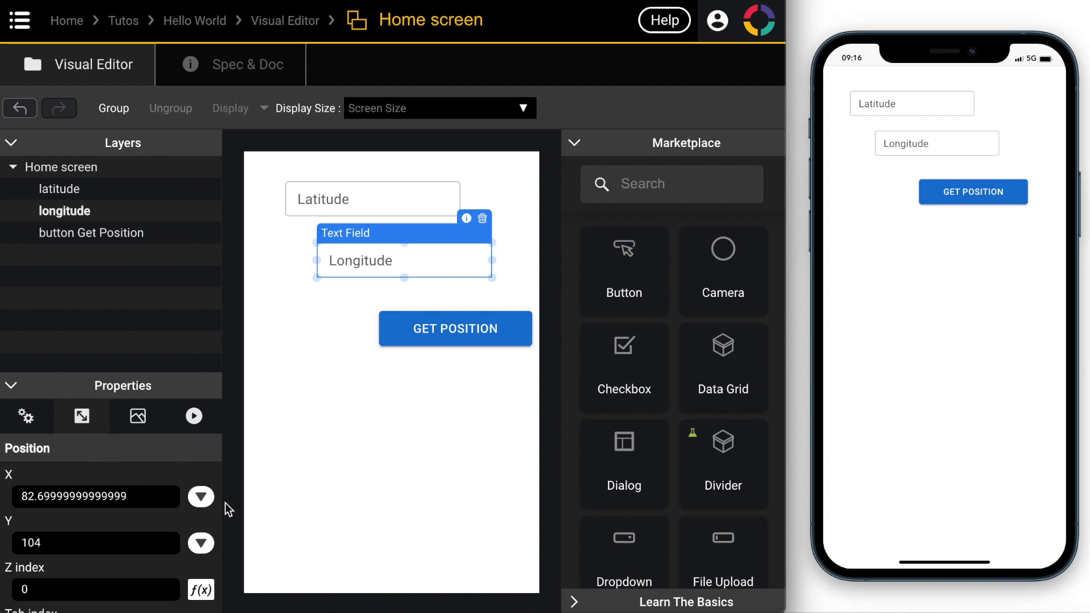
Switch the longitude field's X position from manual to a function.
left_click(11, 143)
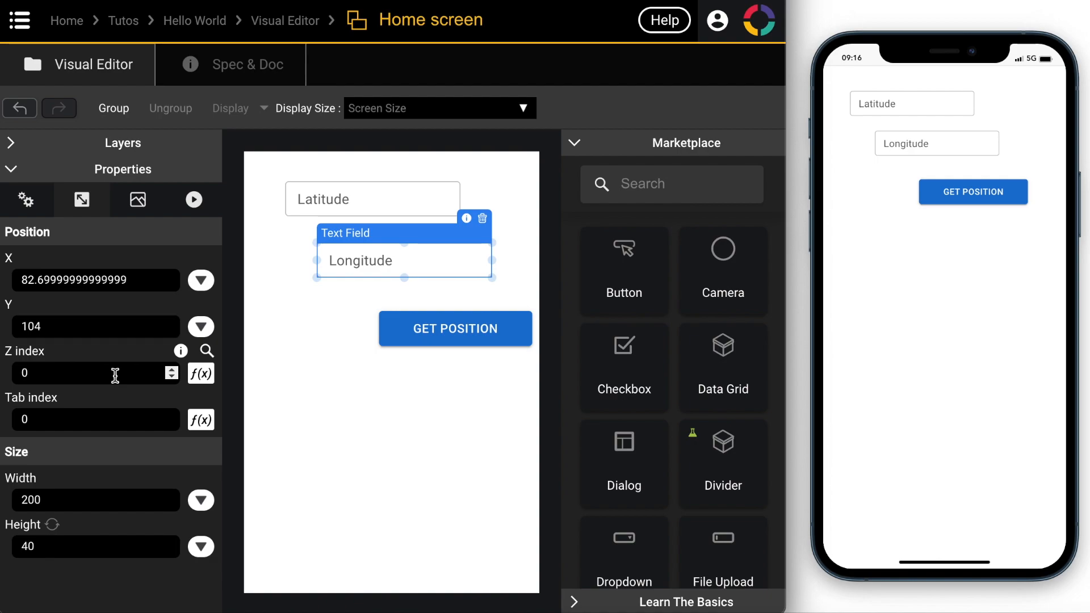
left_click(200, 281)
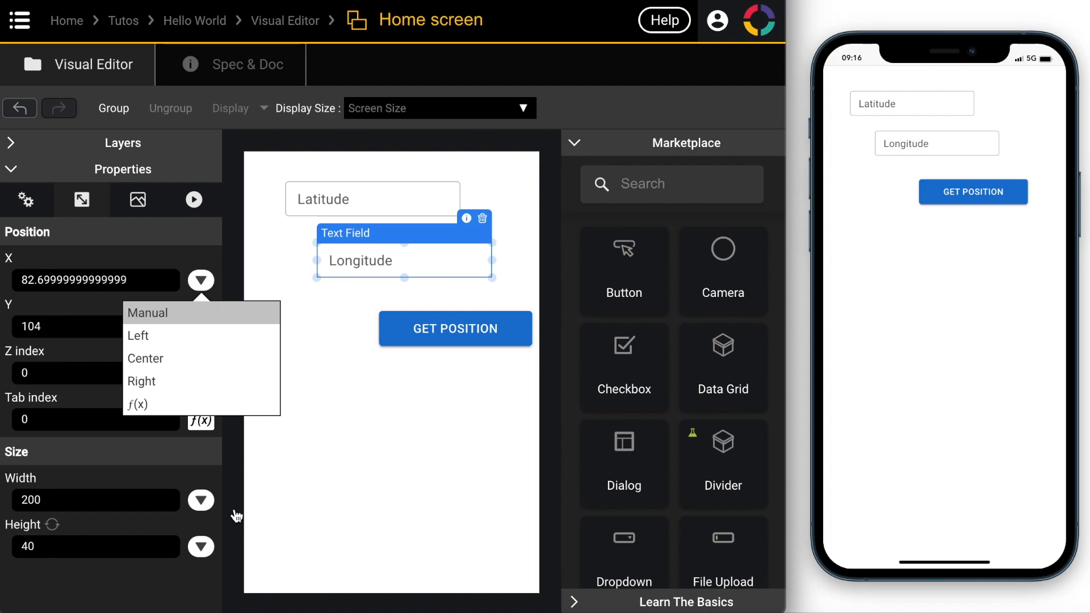
left_click(156, 409)
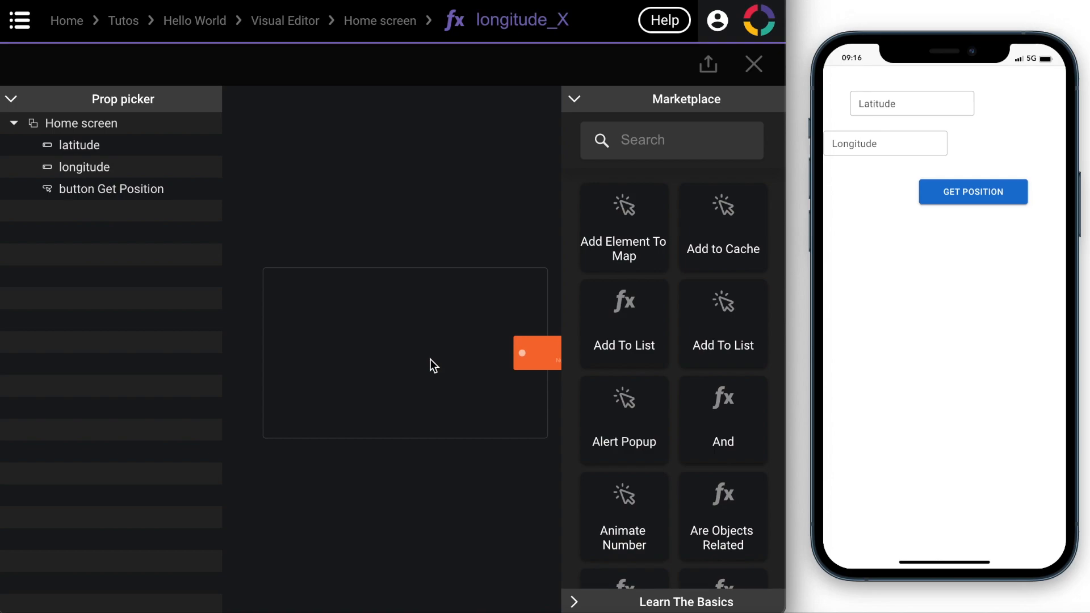
In the longitude_X function, get the latitude field's X property and connect its value to the X output.
left_click_drag(410, 349, 385, 323)
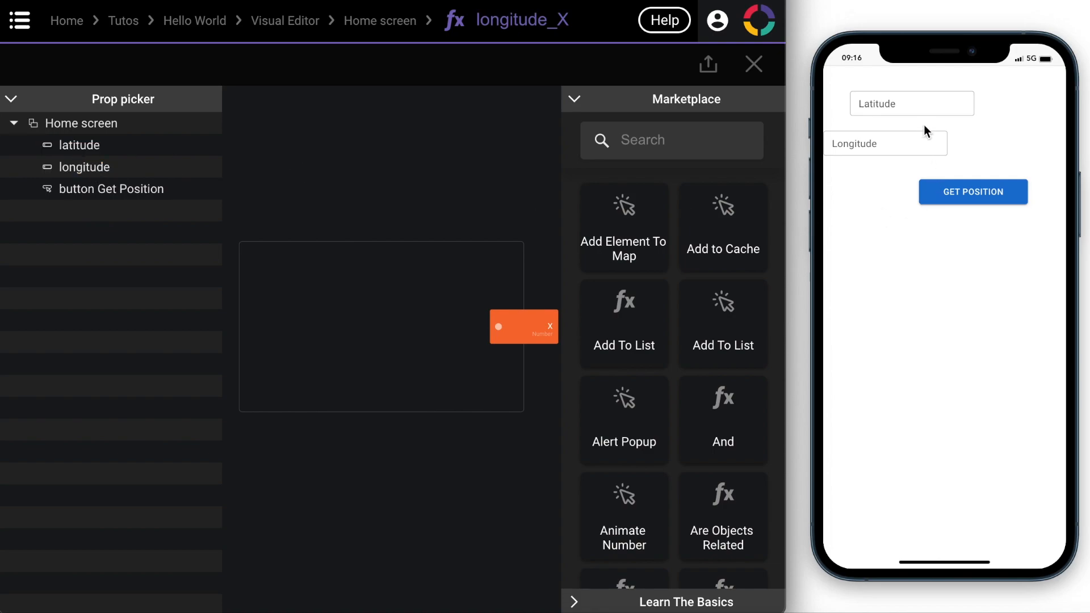
left_click_drag(96, 149, 358, 275)
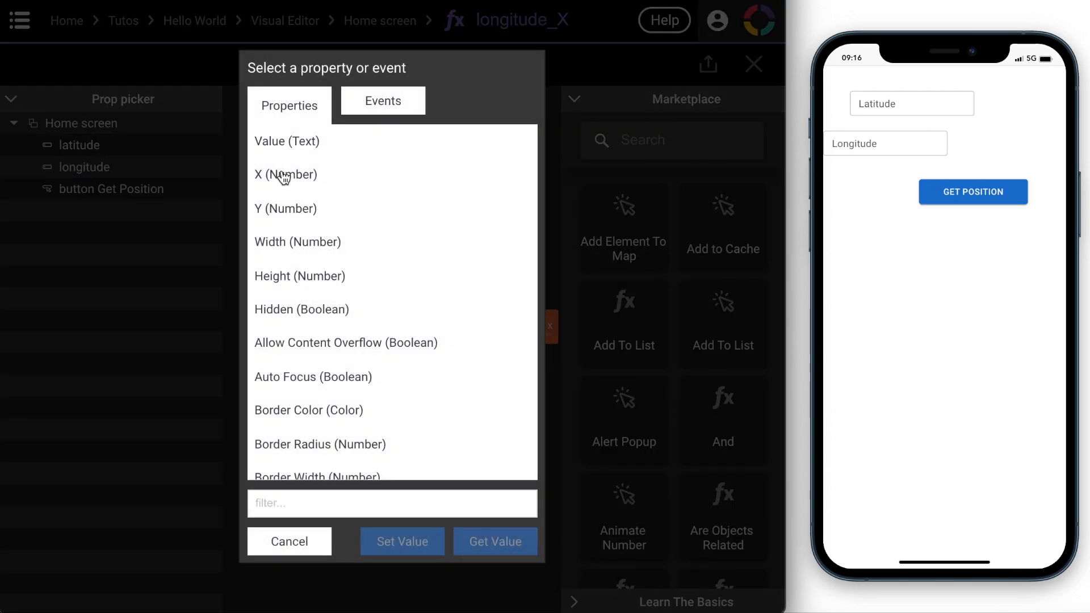
left_click(285, 177)
left_click(505, 545)
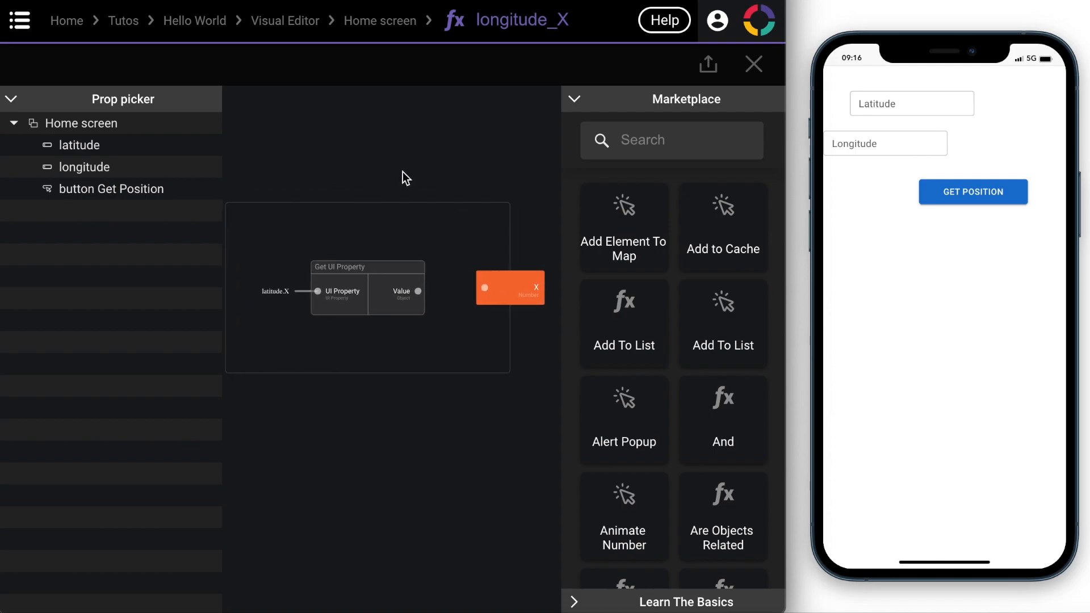
left_click_drag(417, 291, 492, 286)
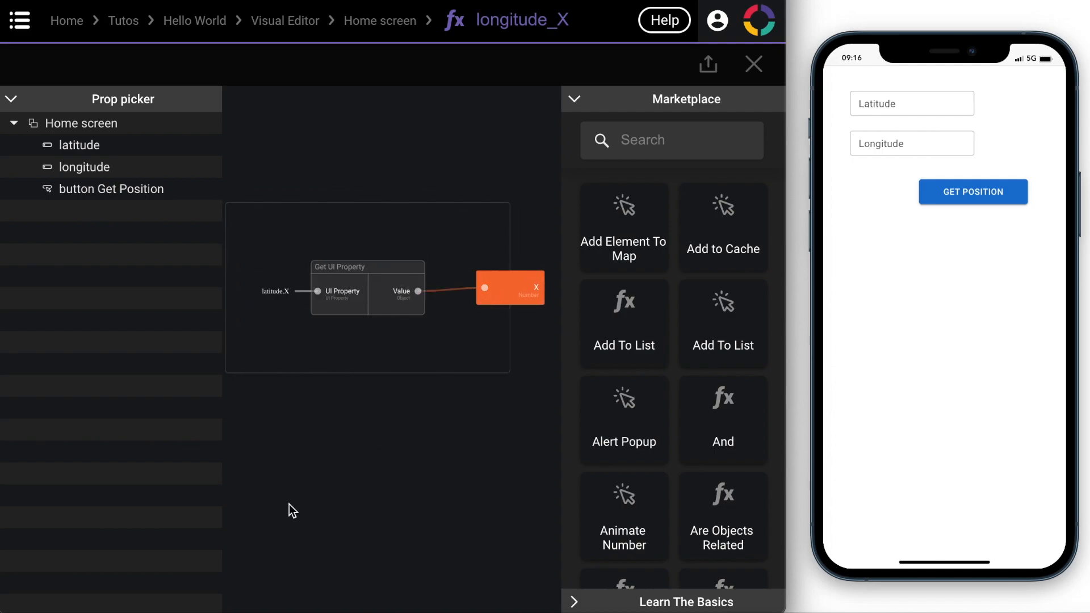
Disconnect the latitude X value from the function's X output and reconnect it.
left_click(443, 290)
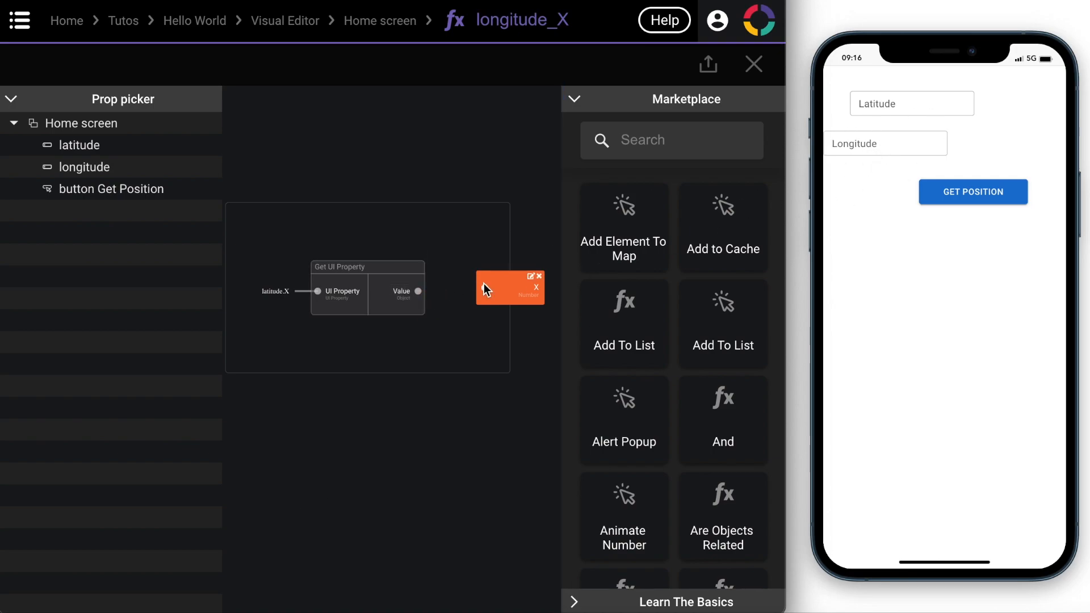
left_click_drag(418, 290, 507, 290)
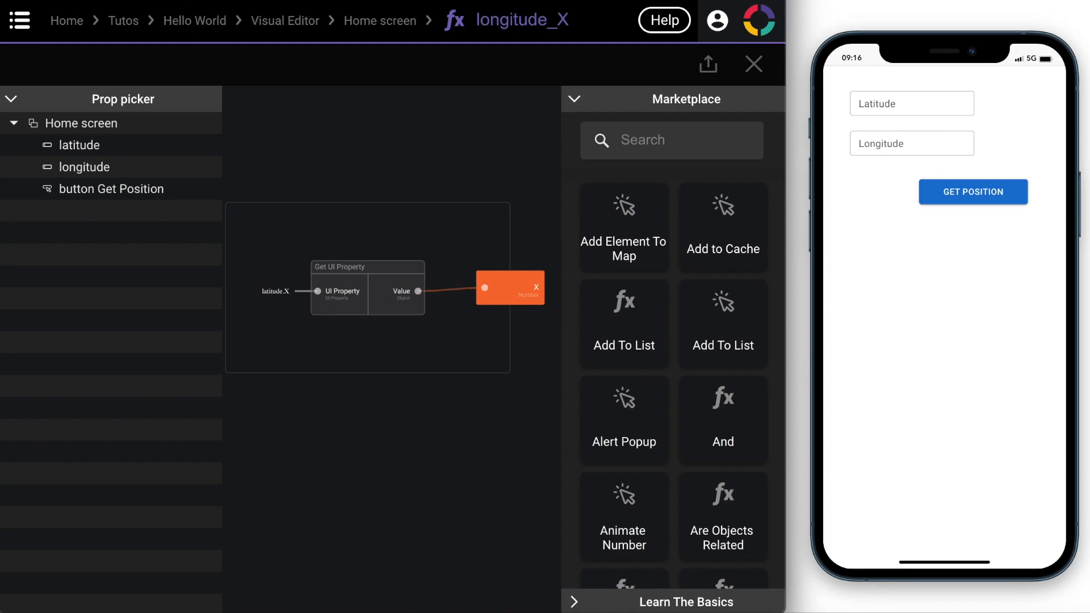
Return to the Home screen and move the latitude field to about X 61 to test the linked X position.
left_click(392, 23)
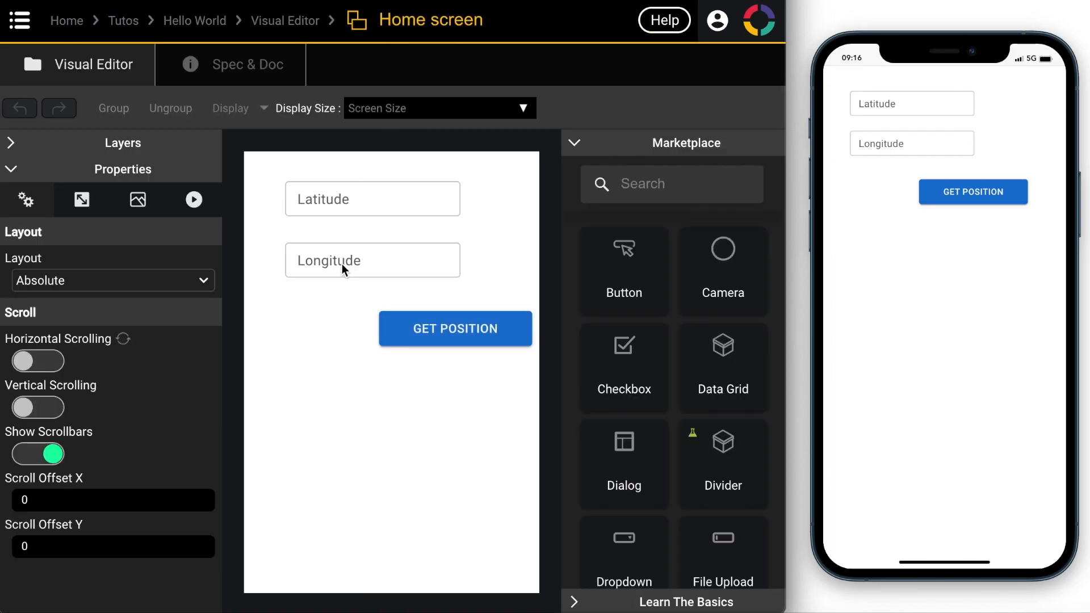
left_click(336, 200)
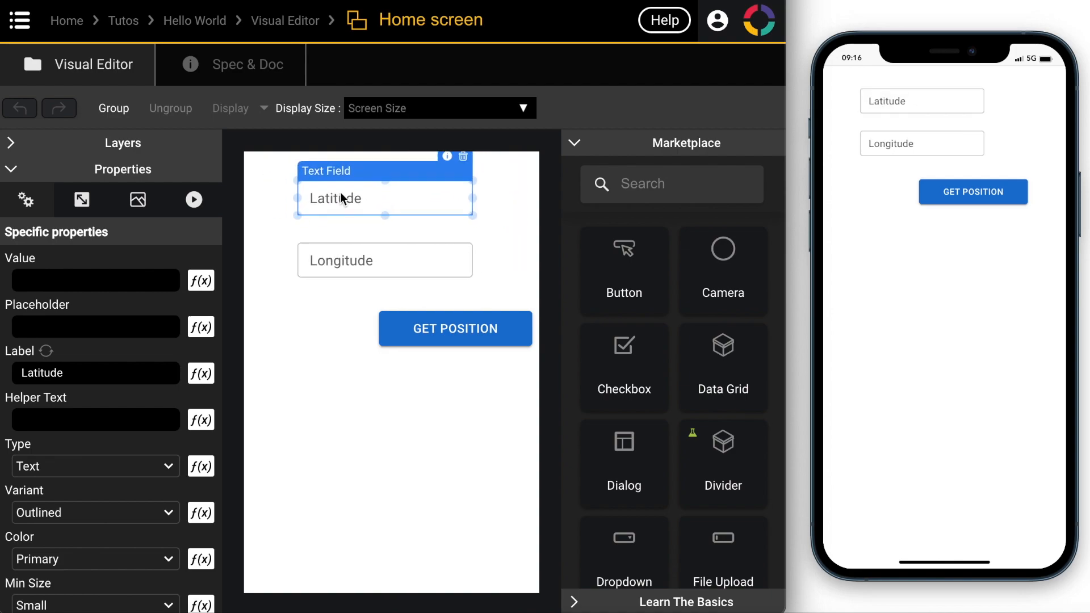
left_click_drag(373, 206, 347, 202)
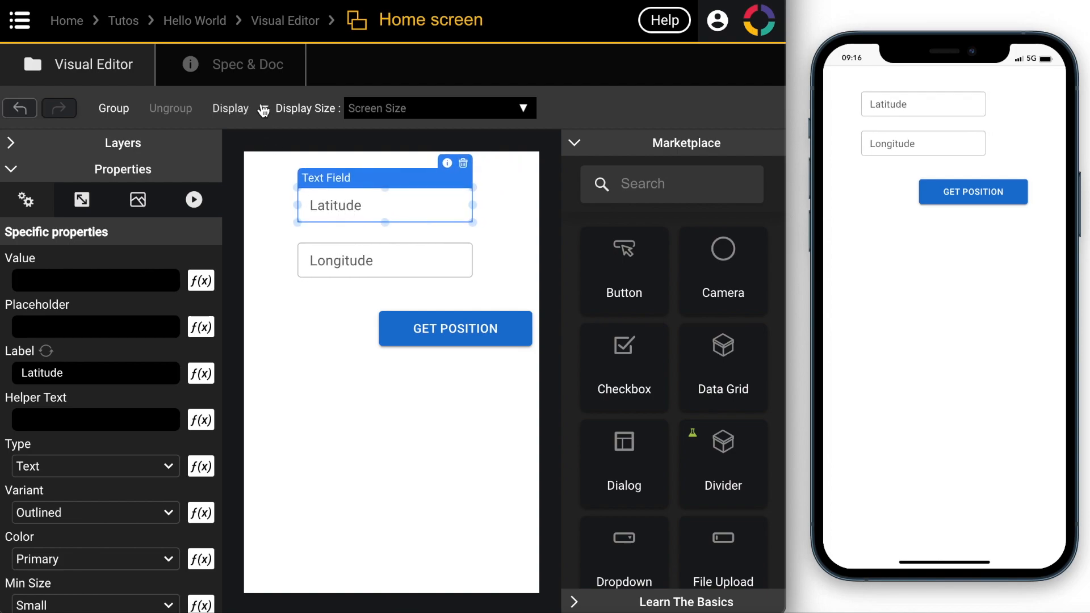
Switch the longitude field's Y position from manual to a function.
left_click(353, 261)
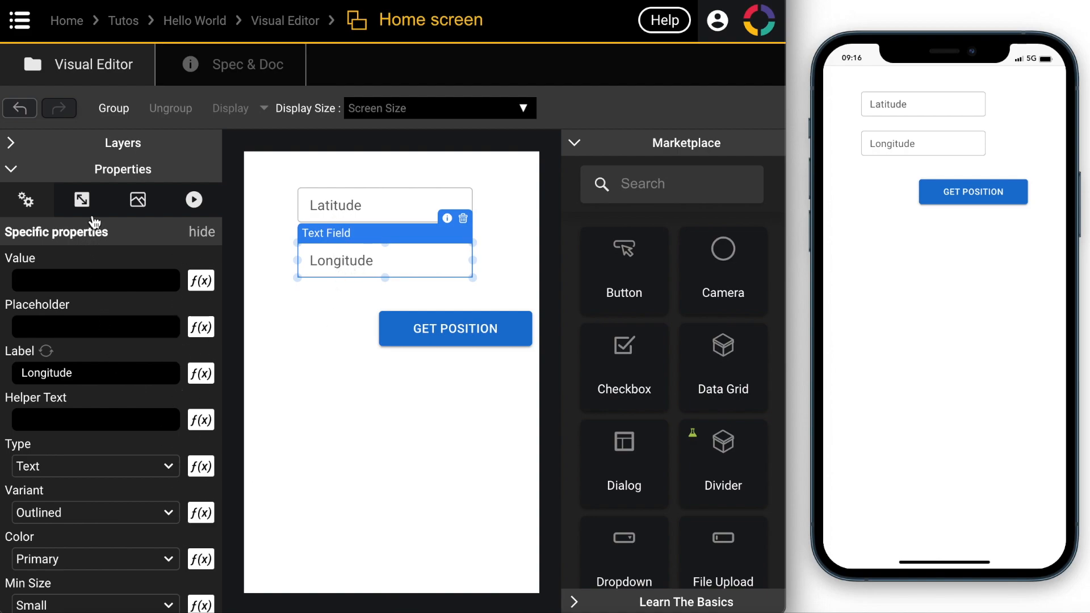
left_click(82, 203)
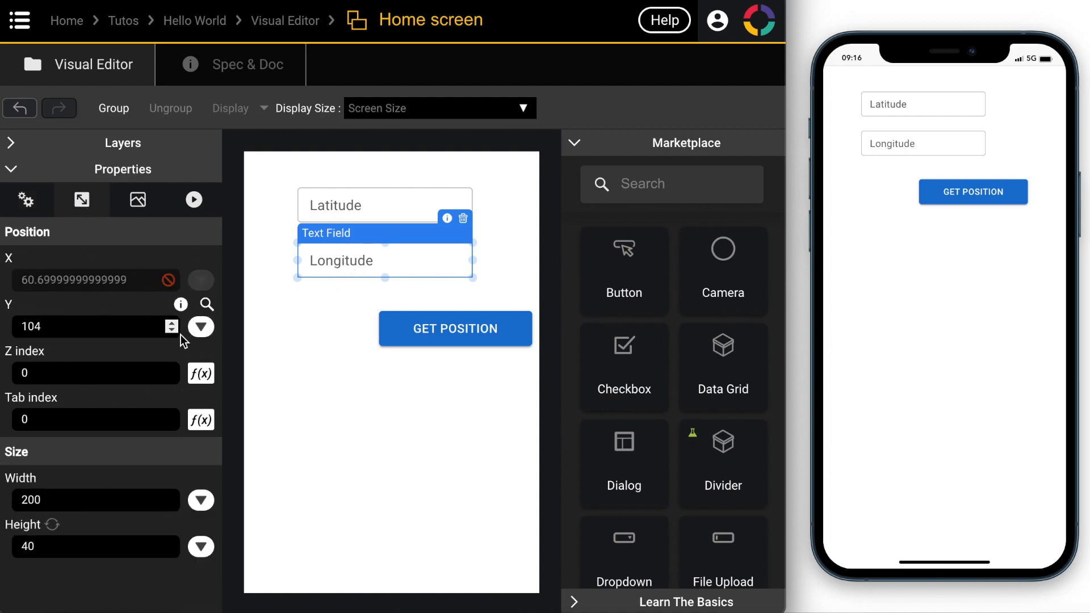
left_click(202, 328)
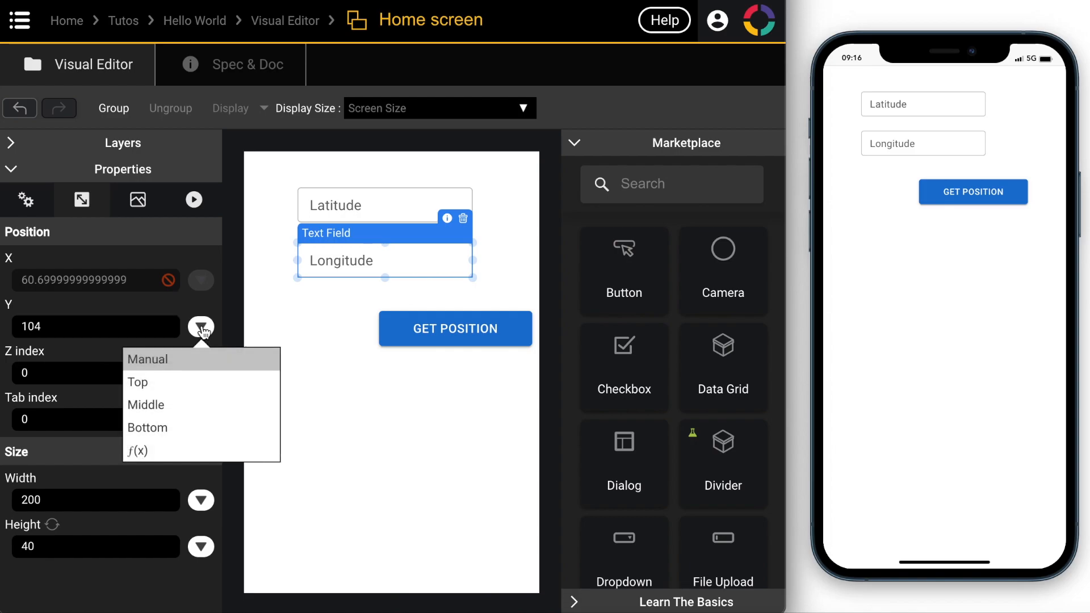
left_click(165, 452)
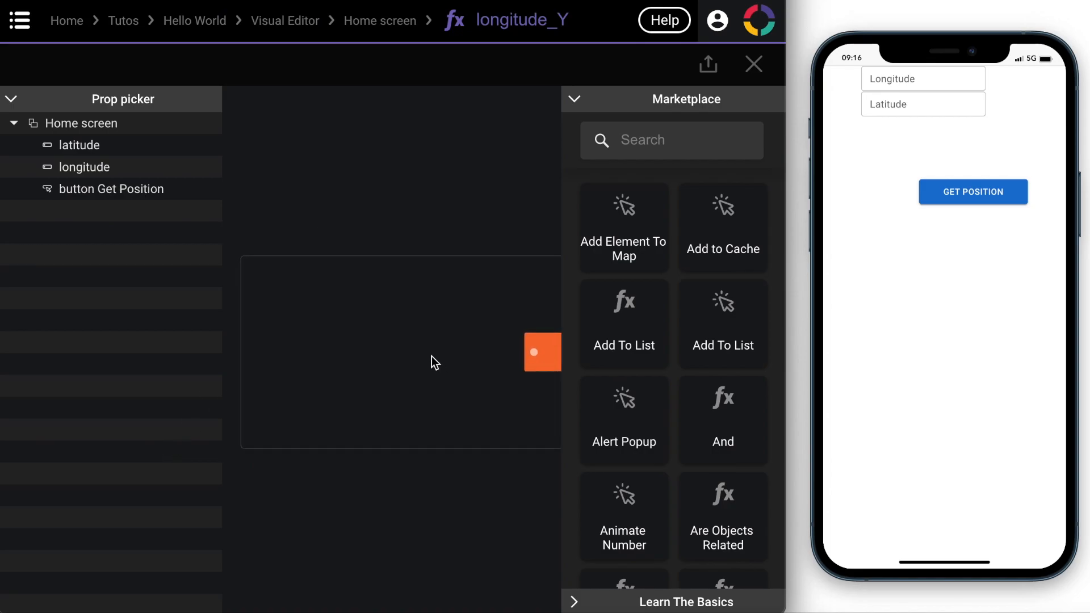
Get the latitude field's Y property in the longitude_Y function.
left_click_drag(116, 171, 353, 316)
left_click(291, 211)
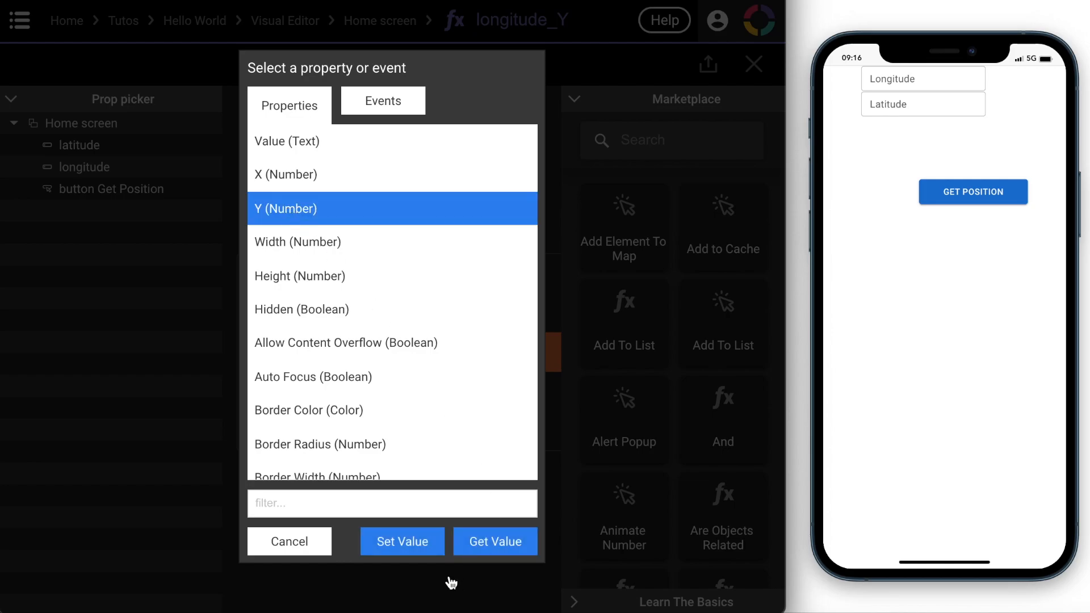
left_click(483, 544)
Get the latitude field's Height property, place its node below the Y node, and widen the function canvas.
left_click_drag(87, 152, 321, 377)
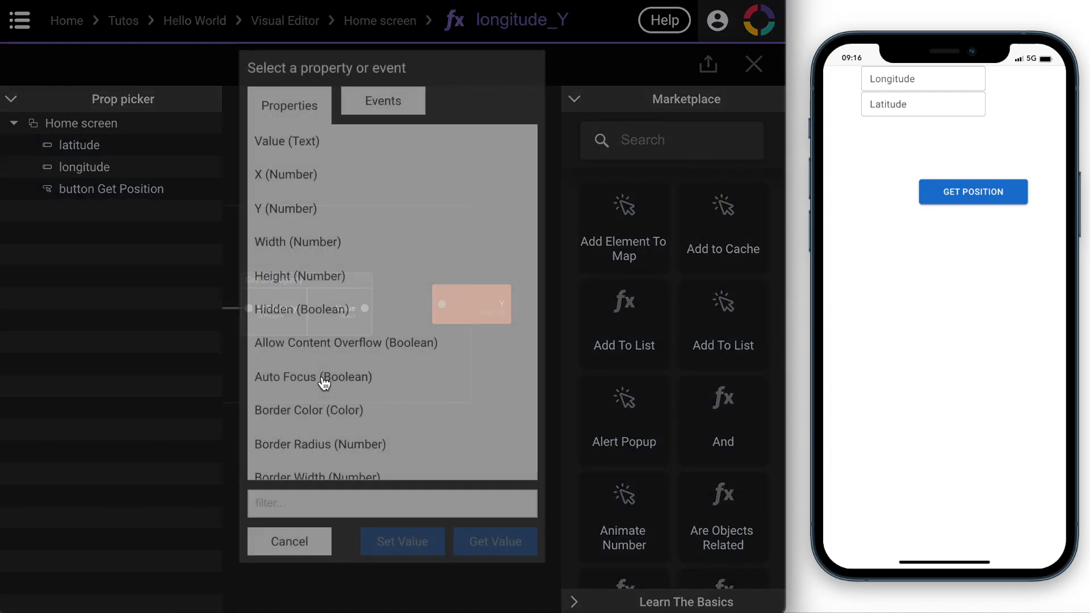
left_click(291, 276)
left_click(493, 546)
left_click_drag(276, 352, 311, 381)
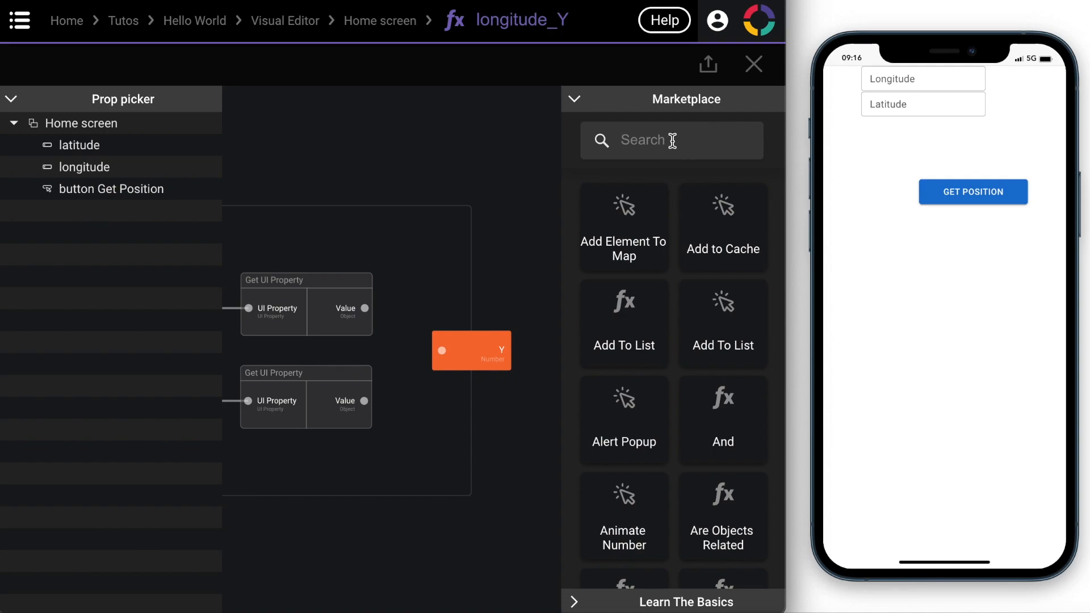
left_click_drag(568, 184, 665, 188)
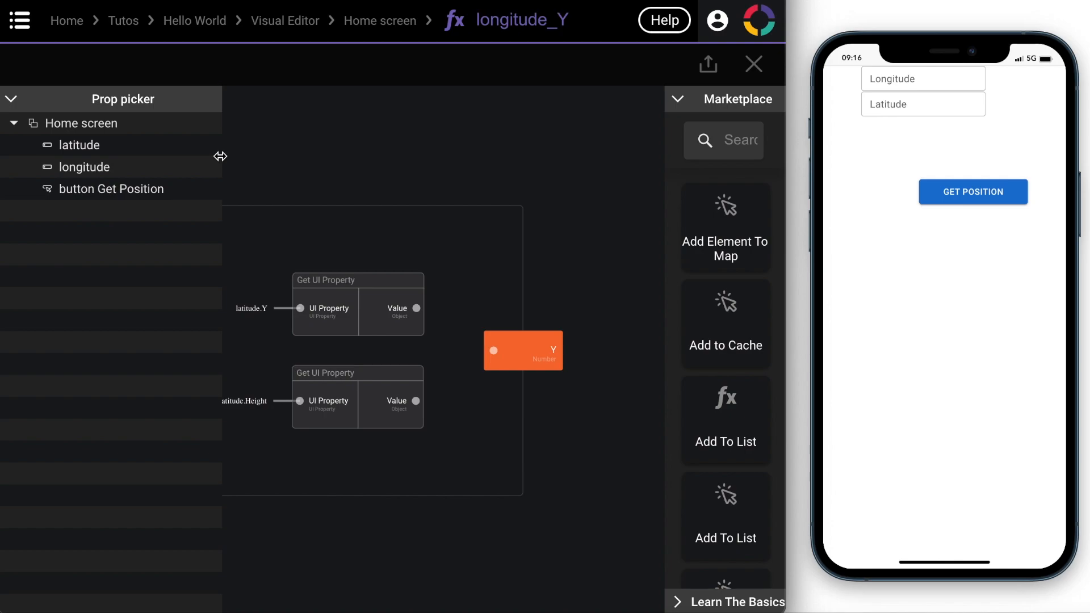
Search the marketplace for plus and place a Plus 3 node between the two Get UI Property nodes and the Y output.
left_click_drag(219, 155, 179, 156)
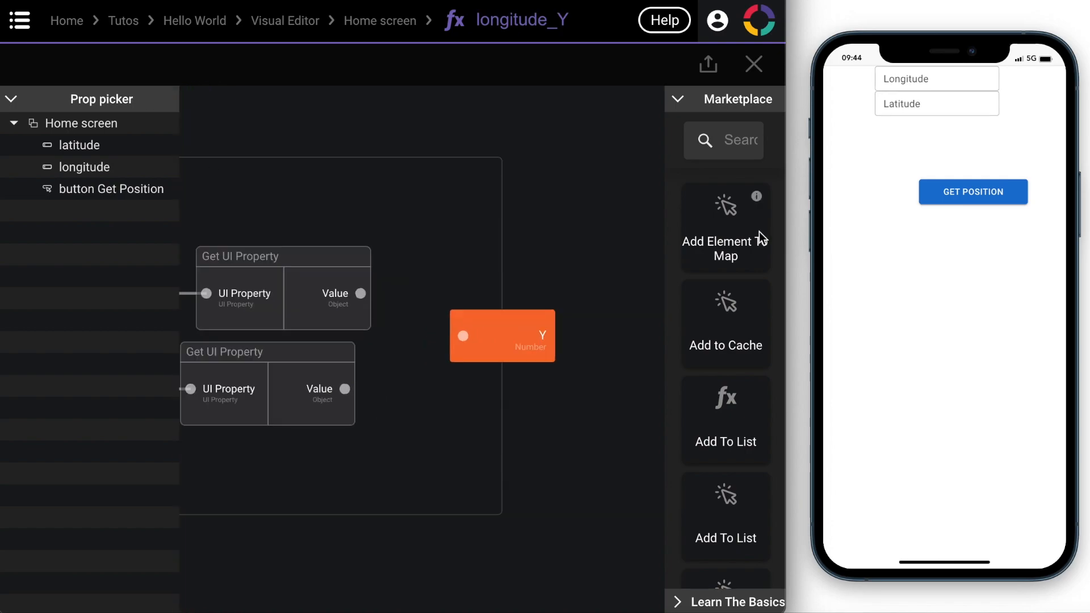
left_click(743, 144)
type("plus")
left_click_drag(727, 431, 439, 336)
left_click_drag(387, 239, 529, 275)
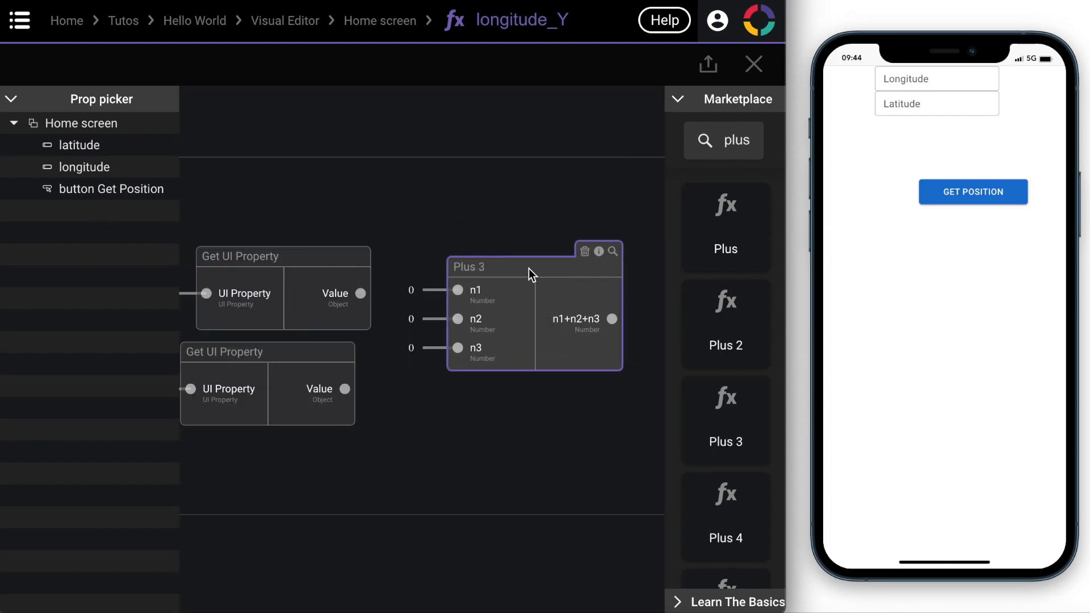
Feed latitude's Y and Height values into n1 and n2 of Plus 3, set n3 to 10, and connect the sum to the Y output.
left_click_drag(360, 293, 458, 290)
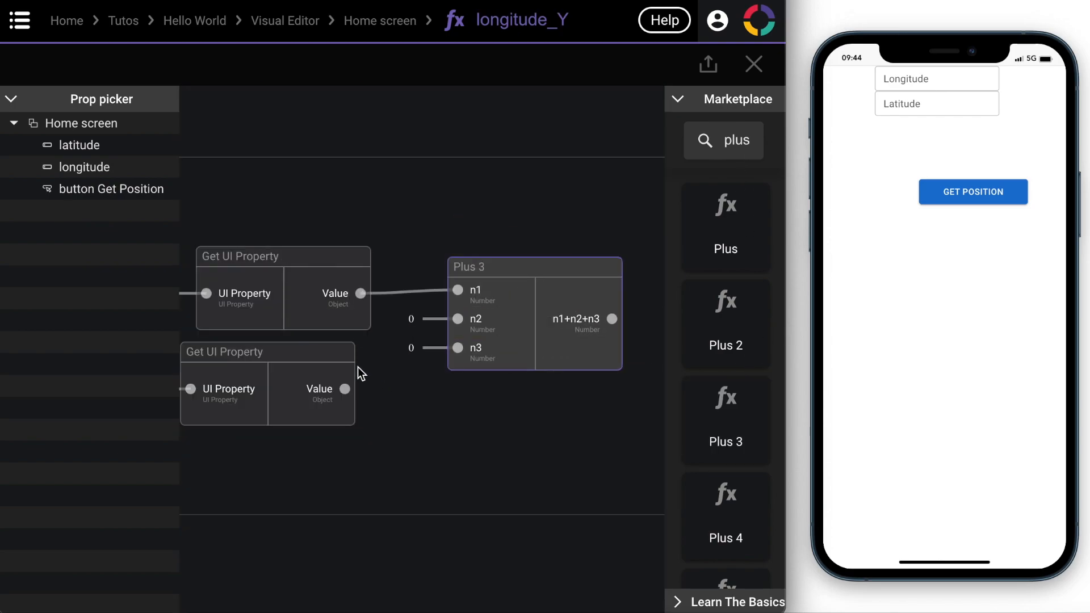
left_click_drag(344, 388, 458, 319)
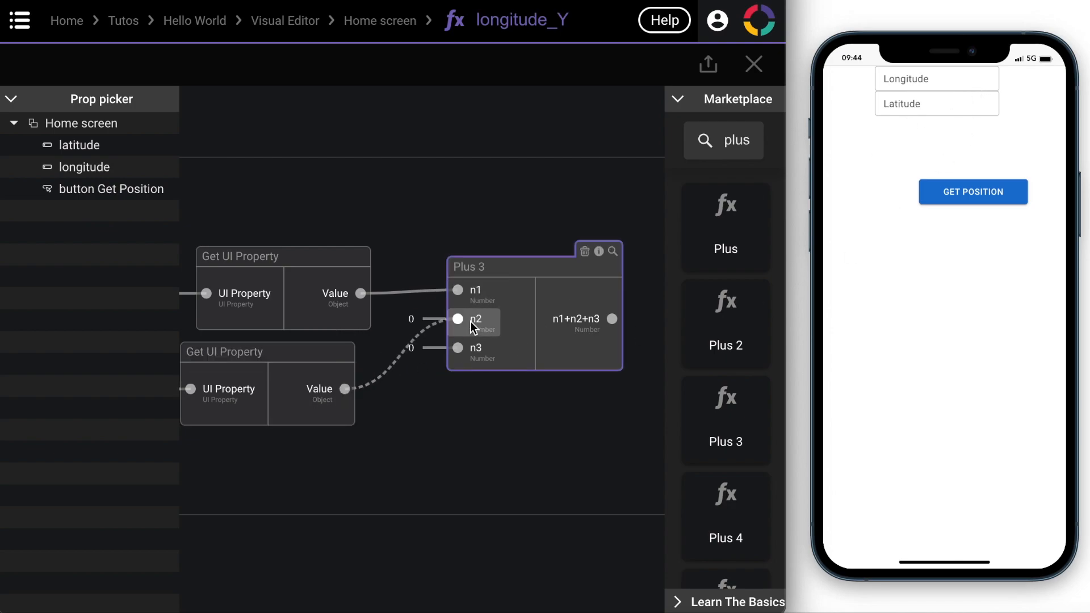
left_click(458, 348)
type("10")
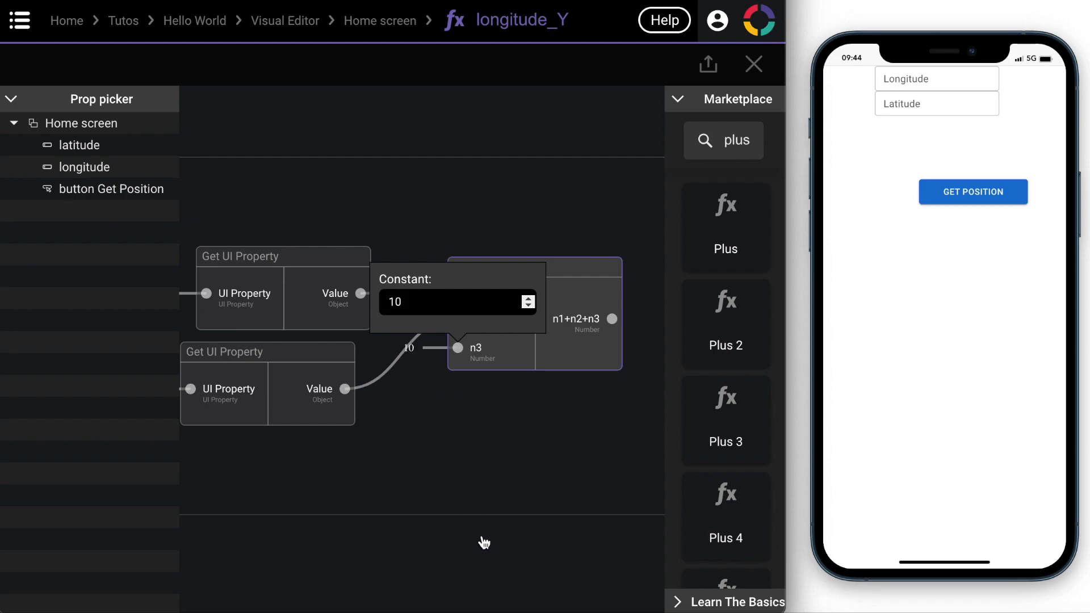
left_click_drag(518, 440, 279, 449)
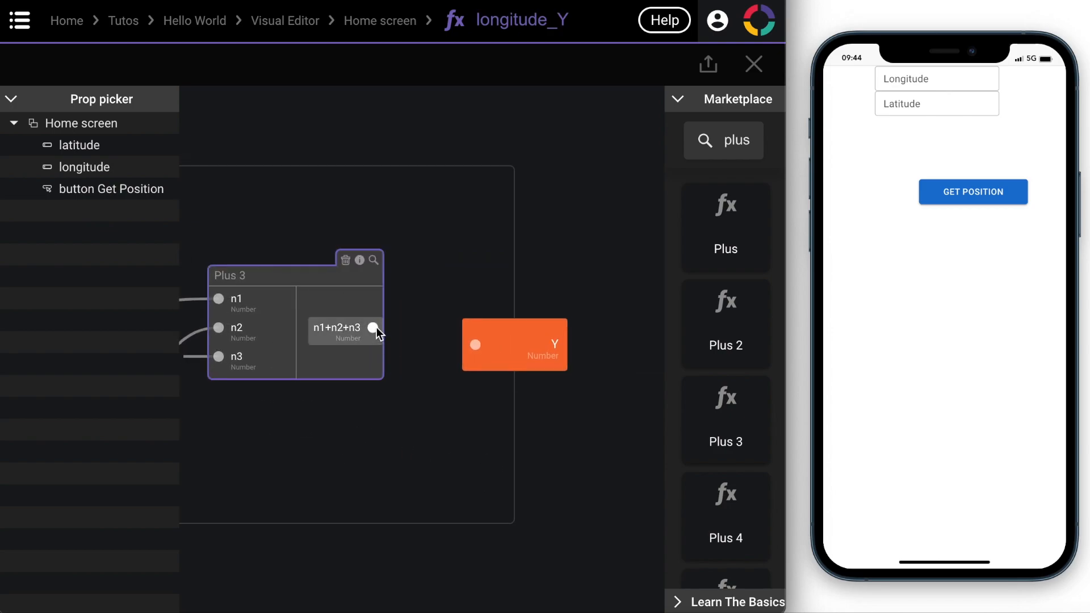
left_click_drag(376, 327, 475, 345)
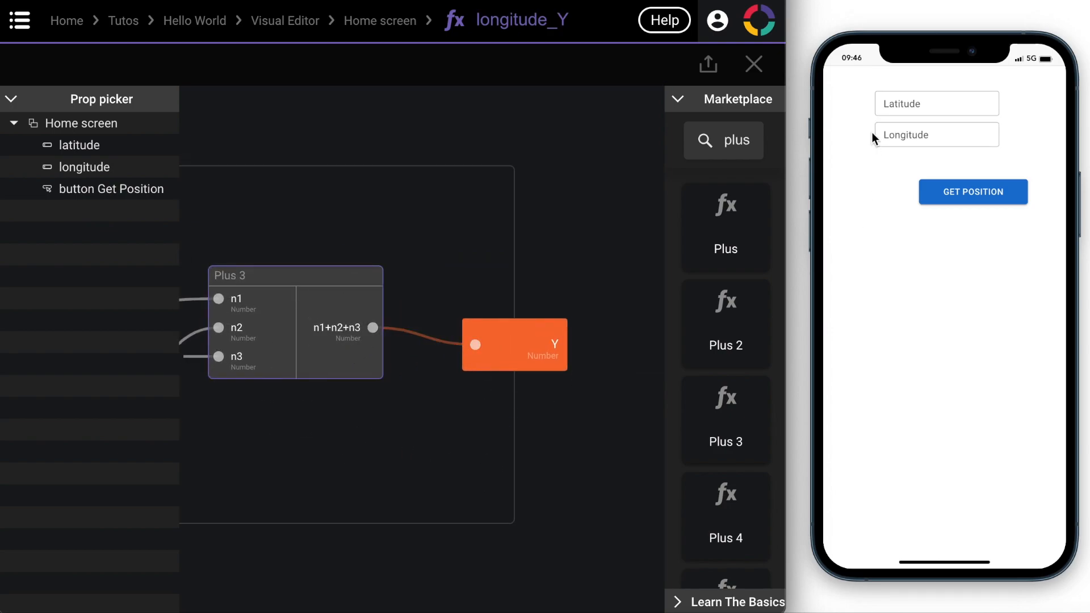
Return to the Home screen, move the latitude field slightly to test the linked Y position, and check the layout in the web preview.
left_click(389, 22)
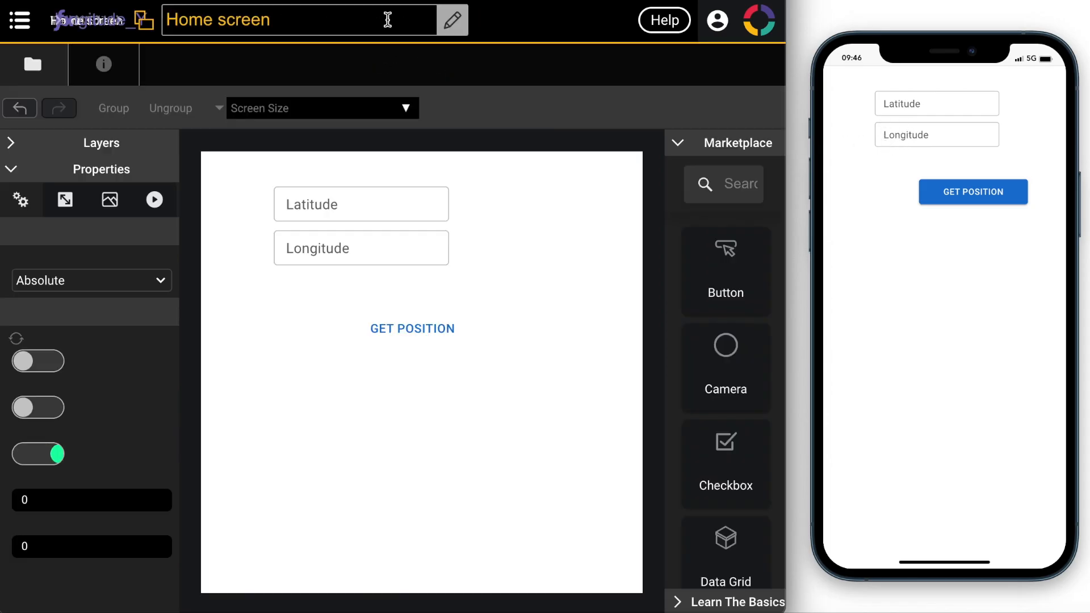
left_click(361, 201)
mouse_move(326, 201)
left_mouse_down()
mouse_move(351, 203)
mouse_move(363, 223)
mouse_move(320, 191)
mouse_move(335, 201)
mouse_move(313, 217)
left_mouse_up()
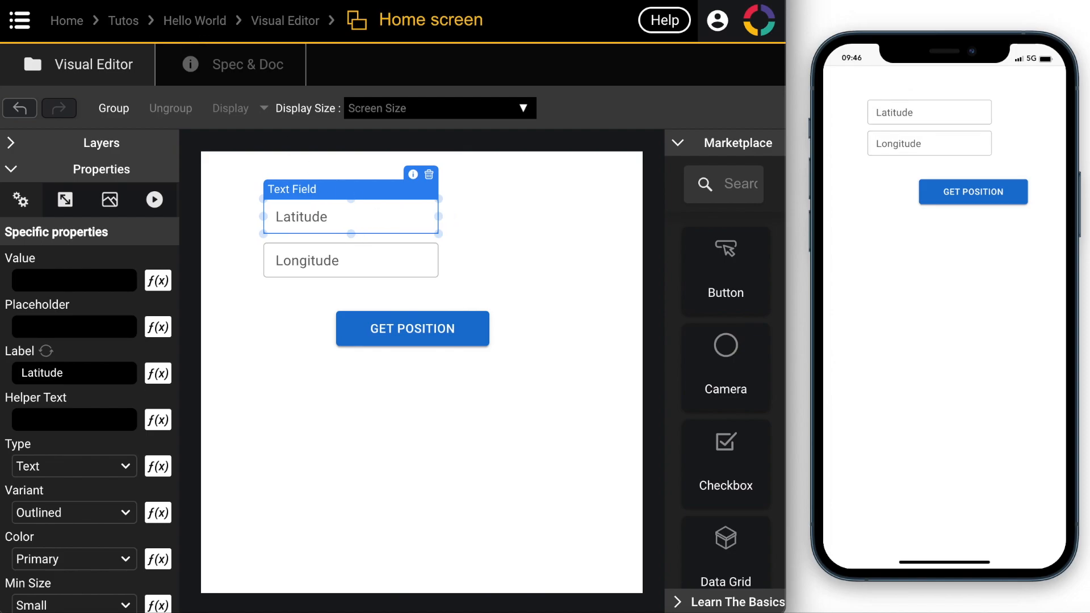
left_click(142, 0)
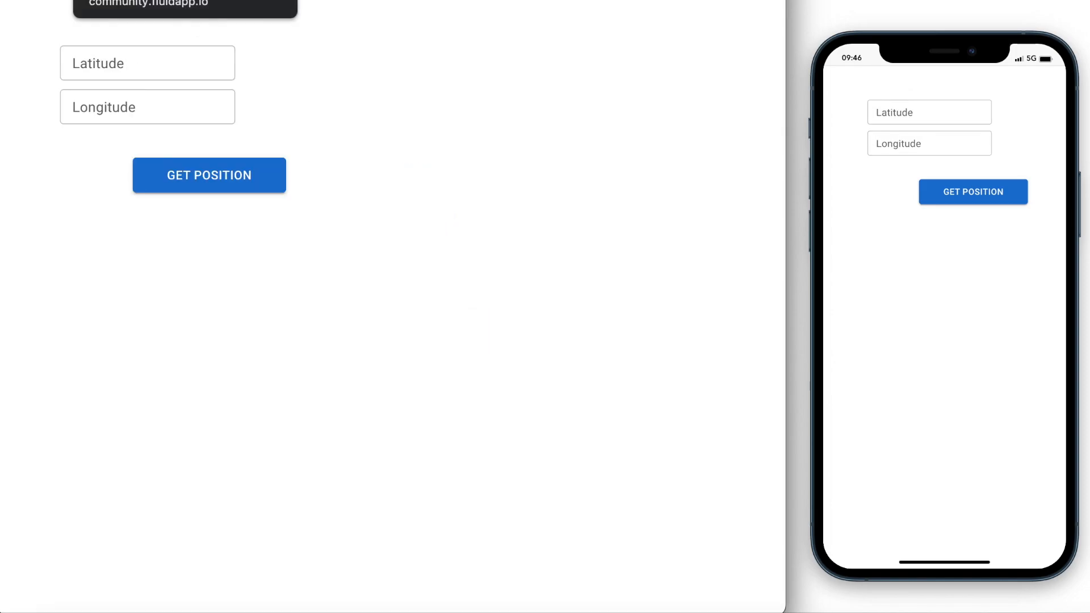
left_click(136, 0)
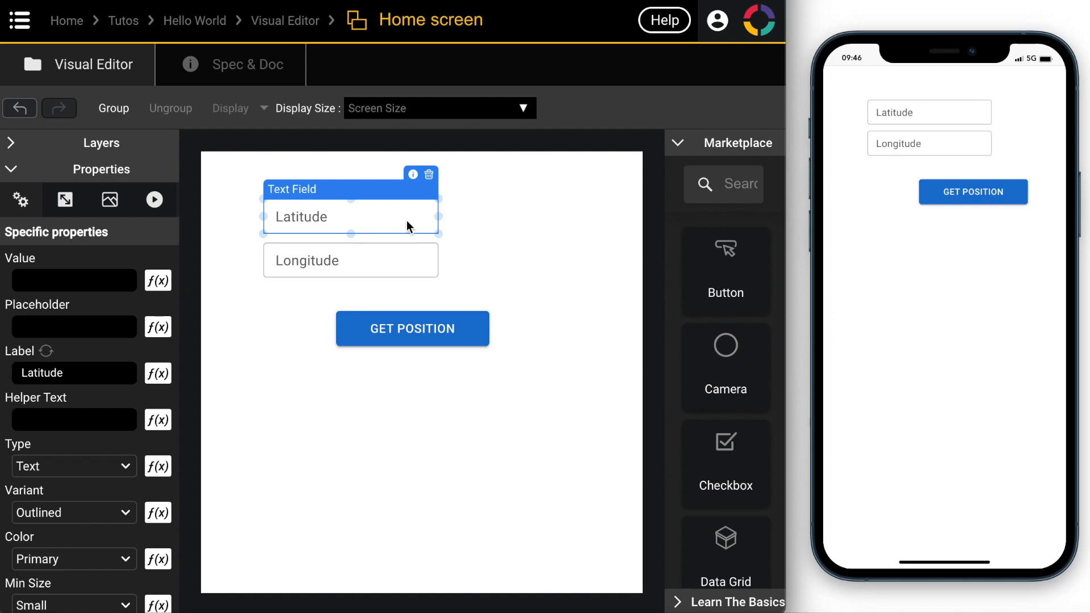
Widen the latitude field and switch the longitude field's width from pixels to a function in pixels.
left_click_drag(445, 217, 511, 207)
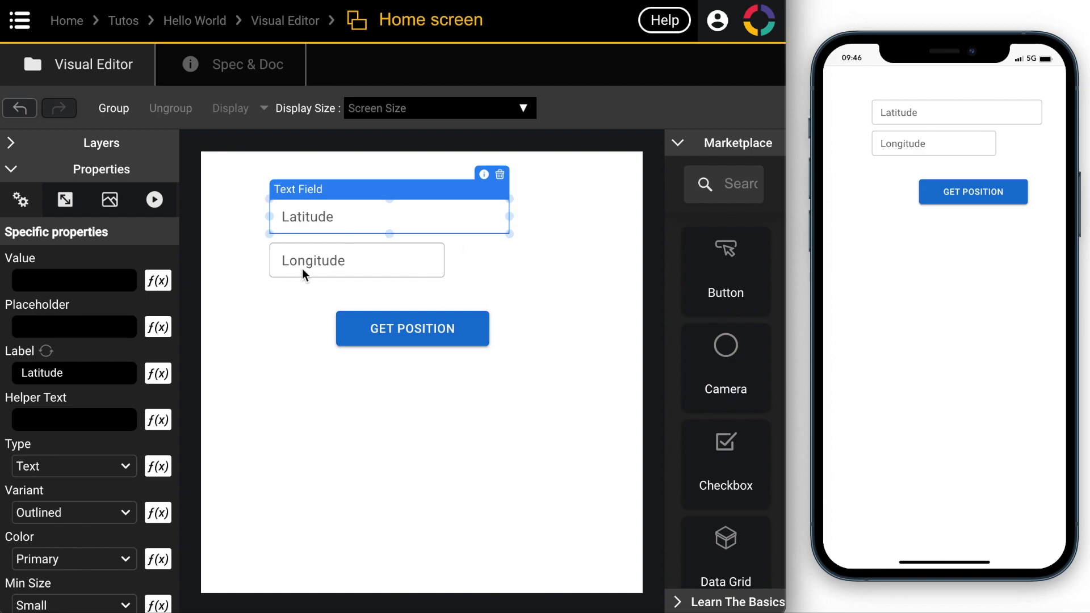
left_click(328, 263)
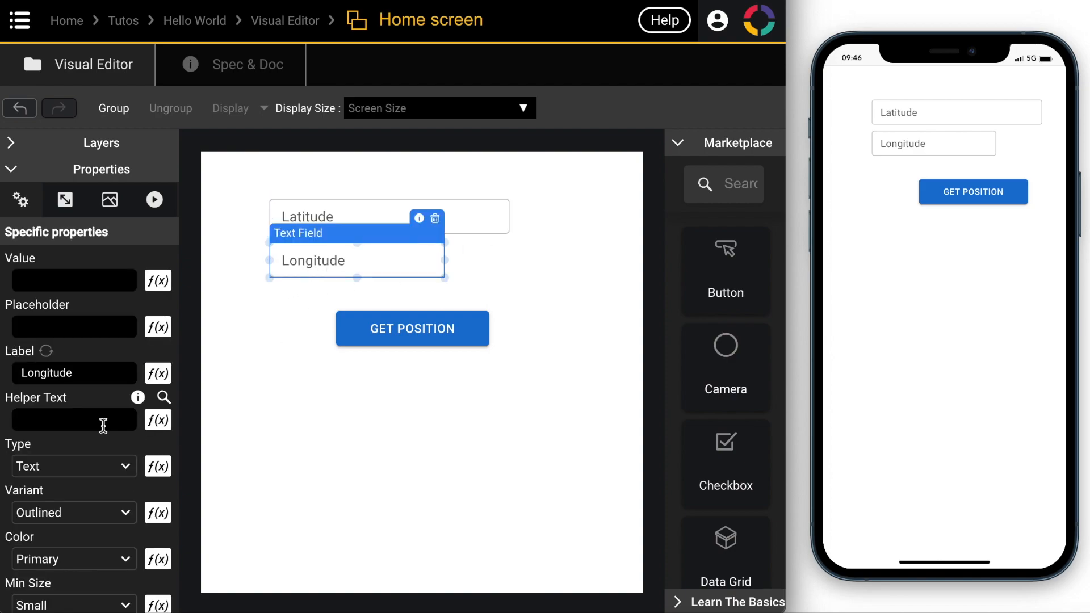
left_click(65, 199)
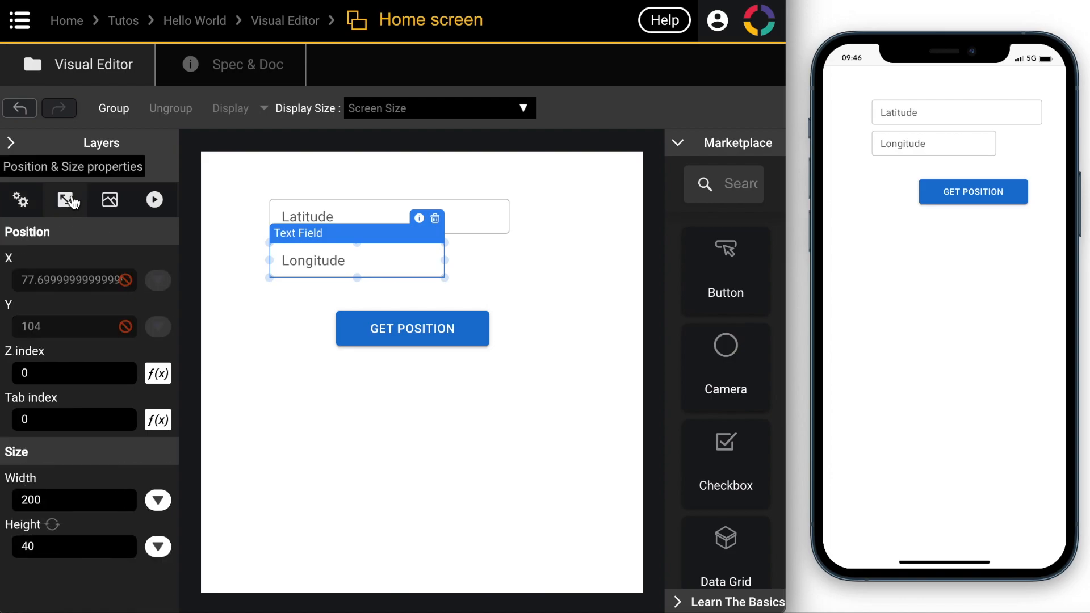
left_click(157, 500)
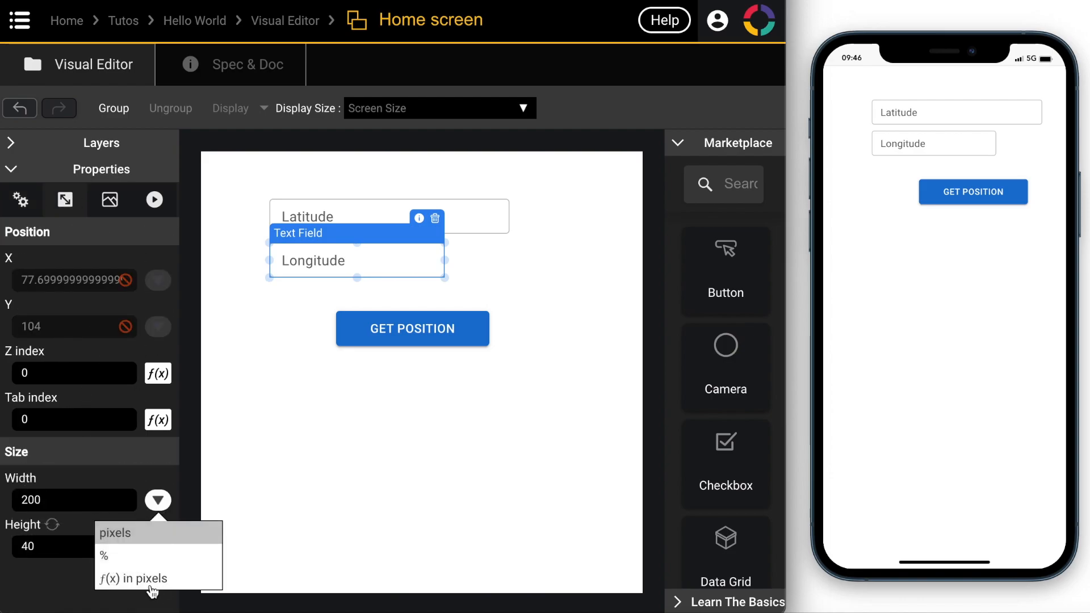
left_click(138, 580)
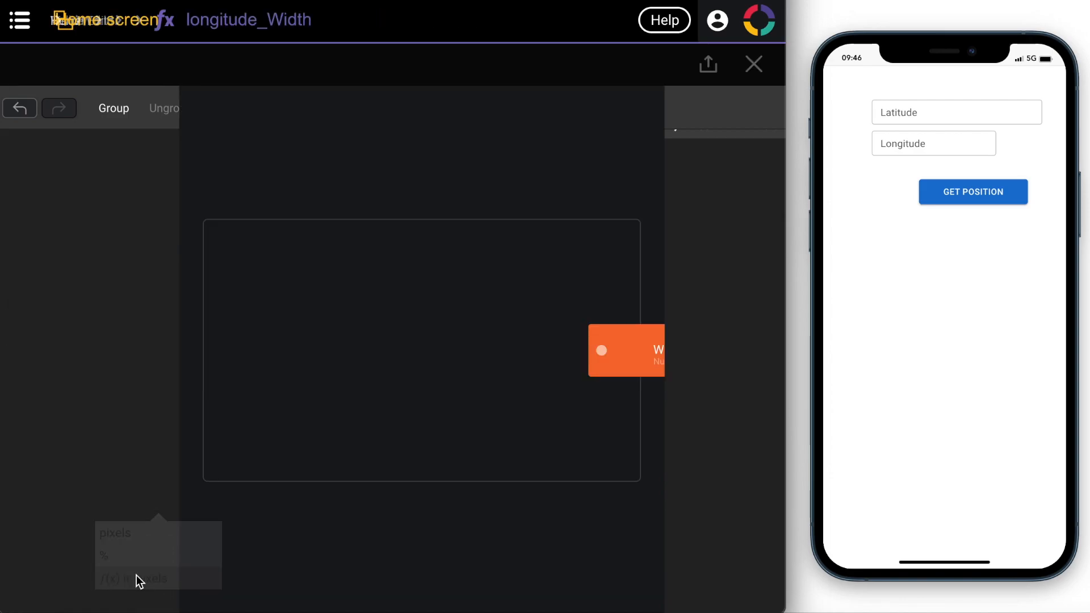
Get the latitude field's Width property in the longitude_Width function and connect its value to the Width output.
left_click_drag(294, 345, 296, 340)
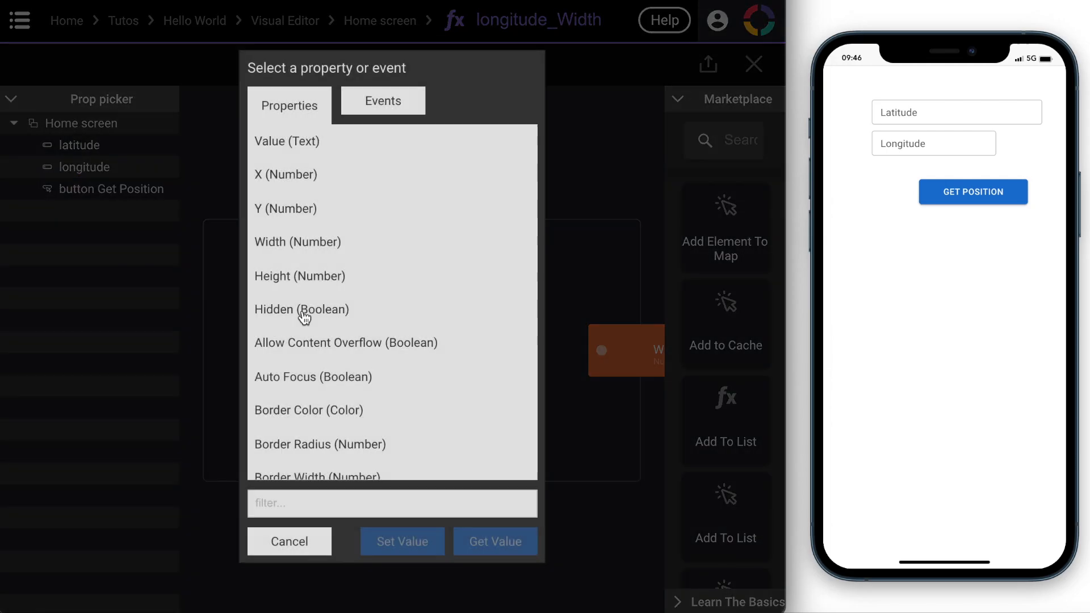
left_click(302, 243)
left_click(494, 540)
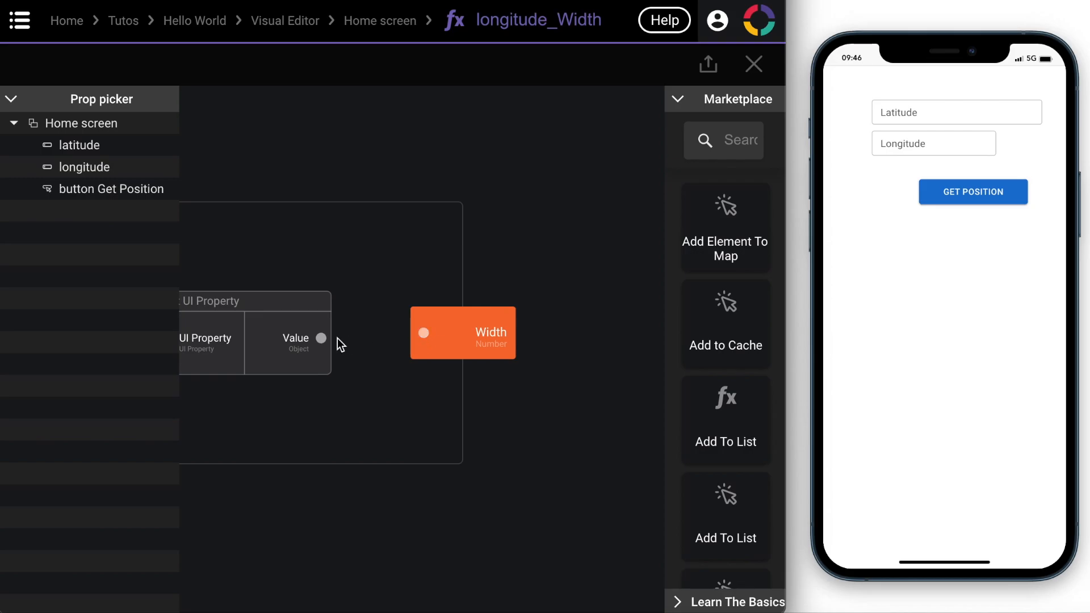
left_click_drag(323, 337, 421, 341)
Return to the Home screen, narrow the latitude field to about 219 wide, and move it to about X 91, Y 64.
left_click(367, 21)
left_click(432, 218)
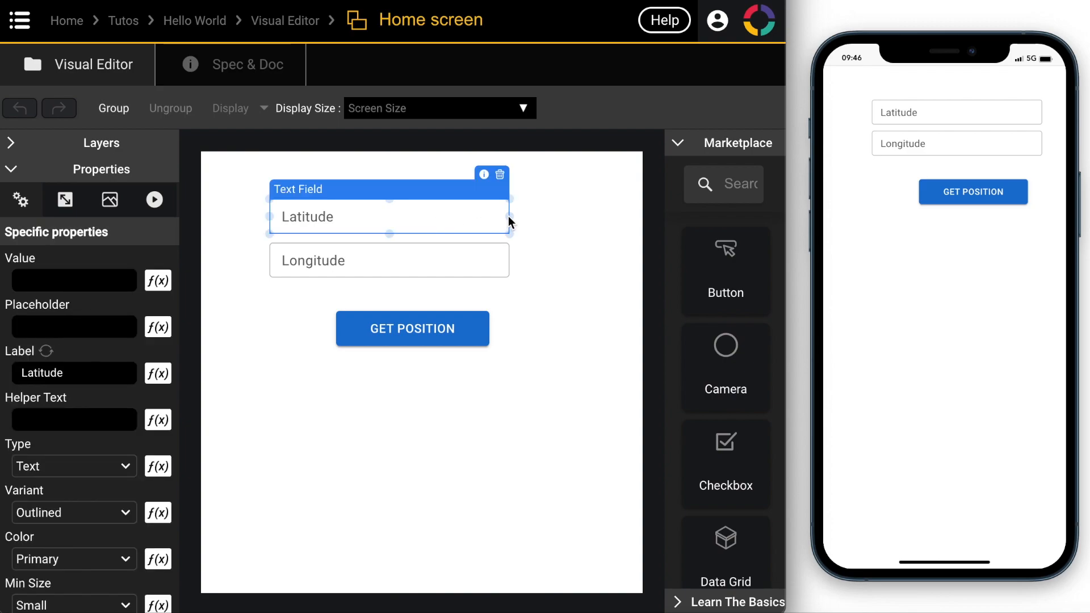
left_click_drag(511, 217, 462, 205)
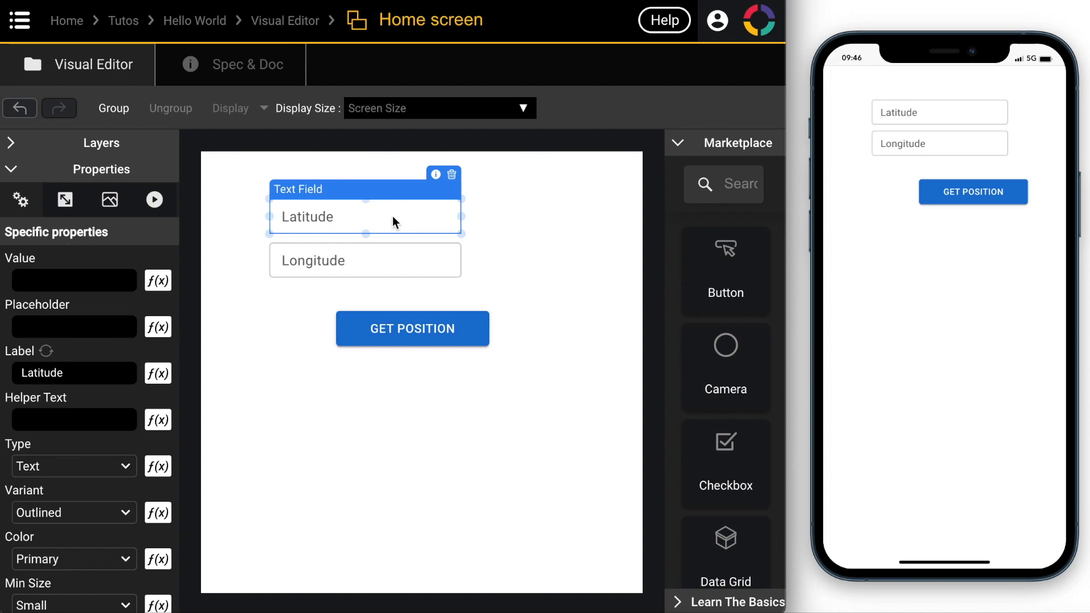
left_click_drag(337, 224, 407, 214)
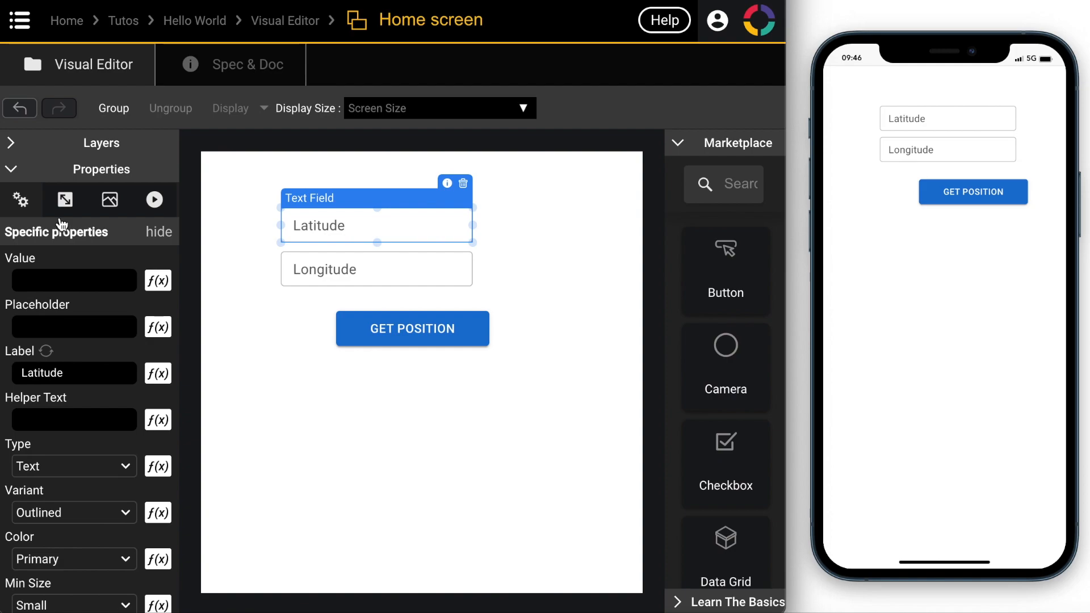
Examine the latitude field's specific, position and size, and appearance properties.
left_click(64, 200)
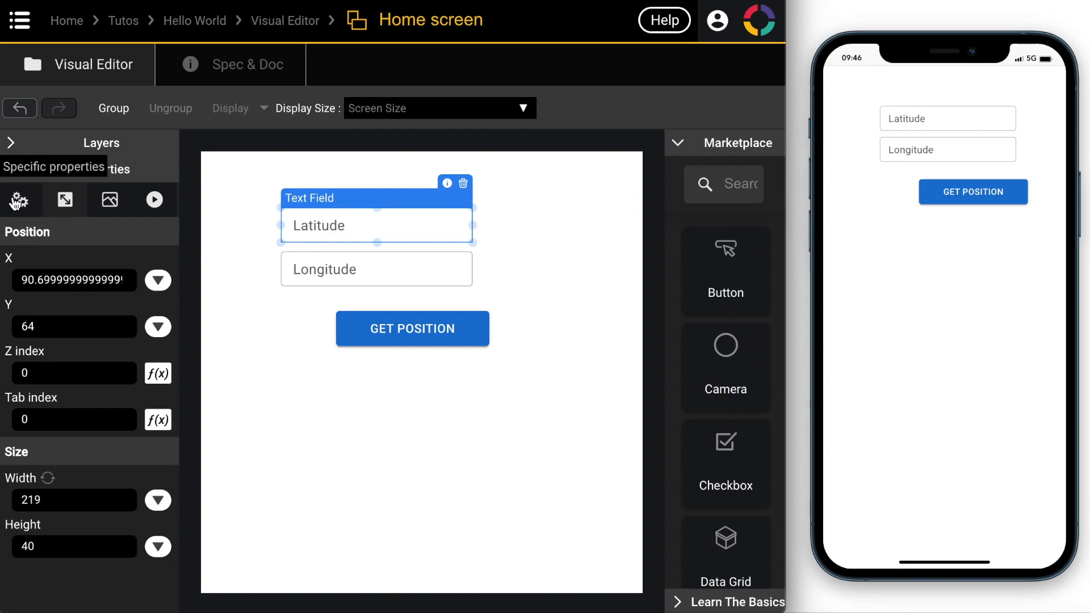
left_click(17, 201)
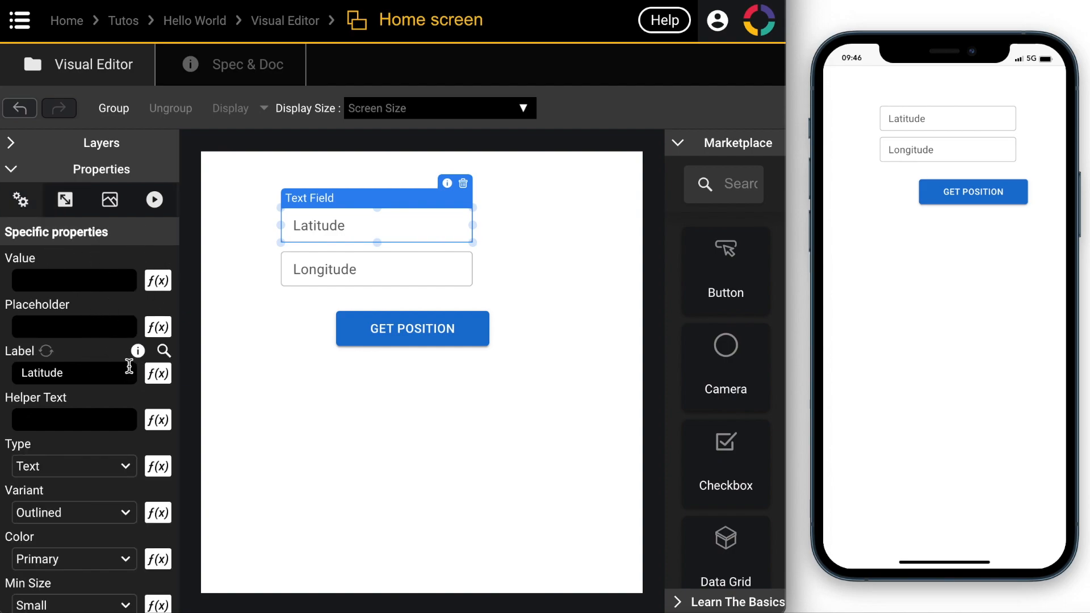
left_click(65, 204)
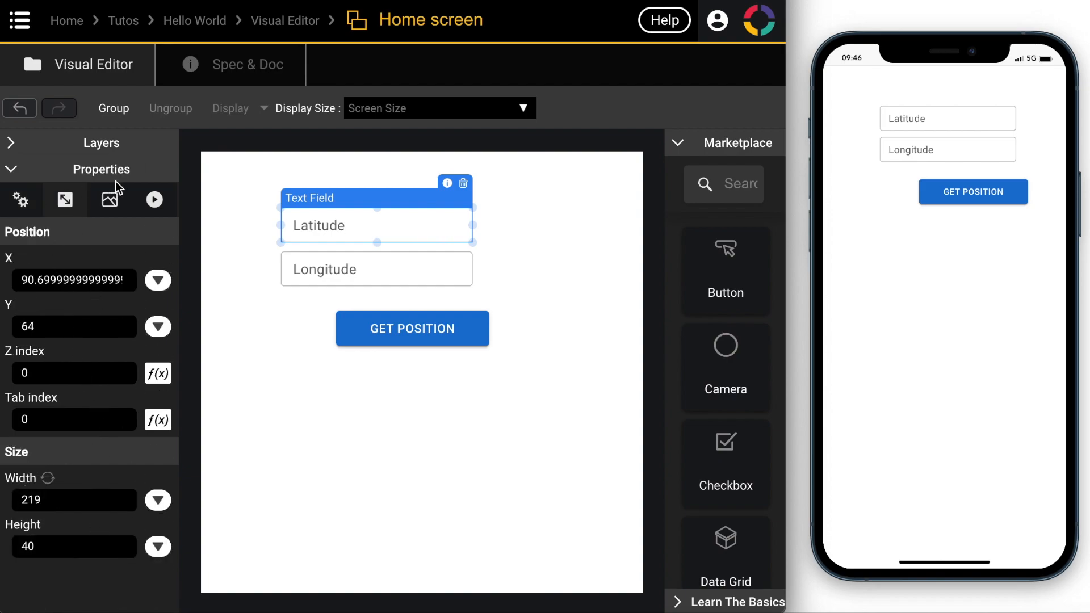
left_click(112, 204)
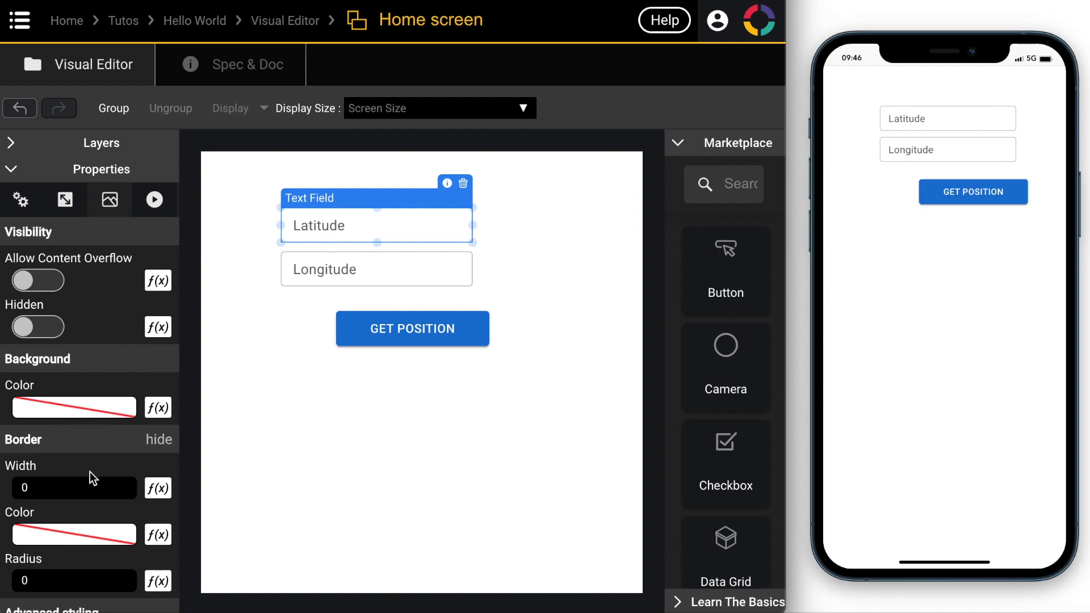
scroll(98, 445, "down", 1)
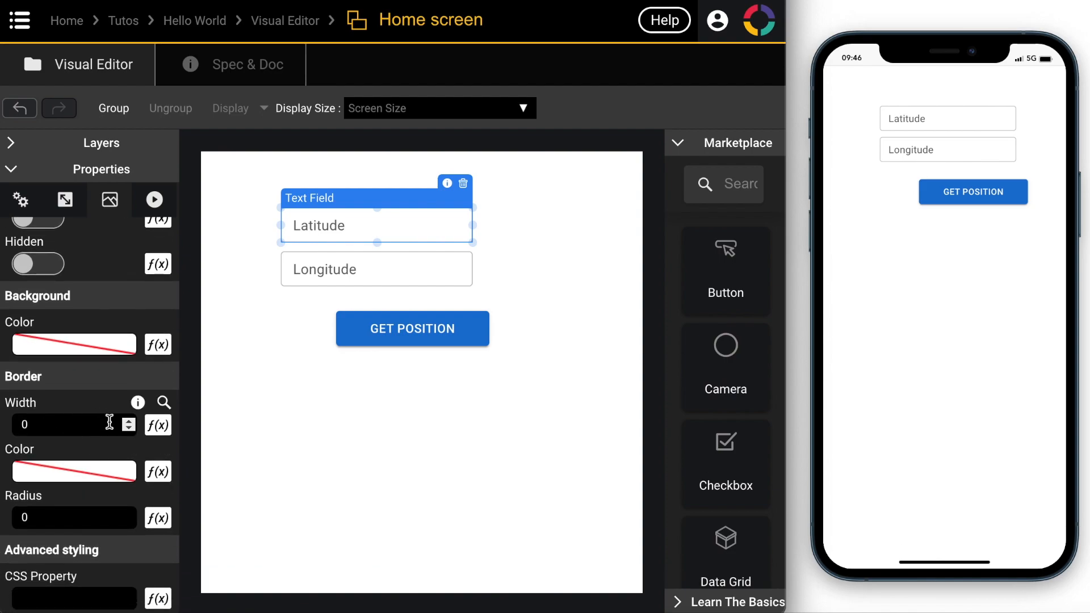
Make the Get Position button taller and set its border radius to 47.
left_click(411, 338)
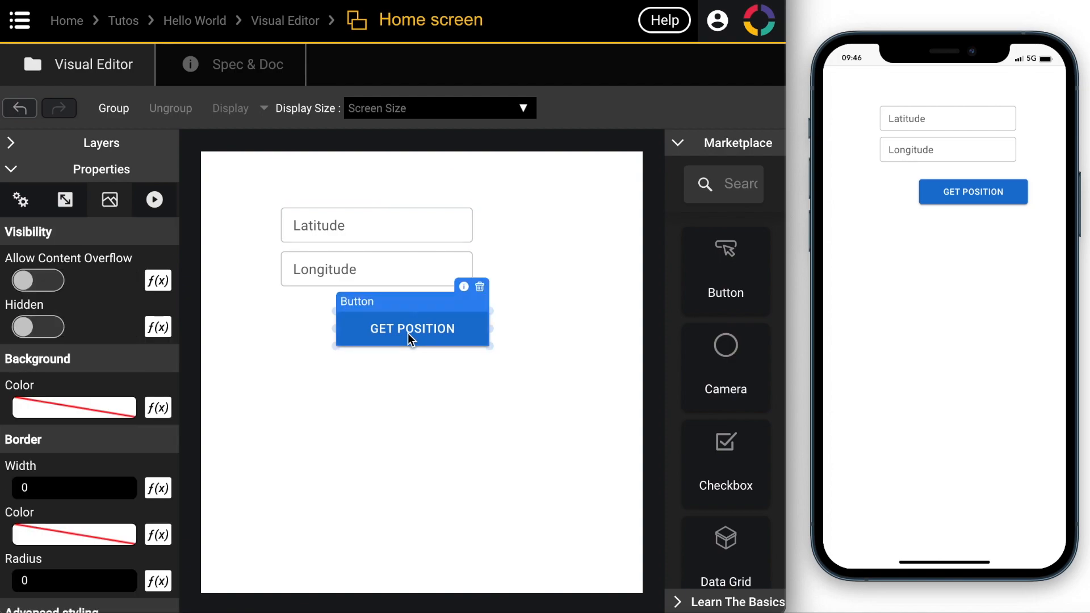
scroll(113, 510, "down", 1)
left_click(130, 514)
left_click(130, 513)
left_click(130, 514)
left_click(130, 514)
left_click(130, 513)
left_click(130, 514)
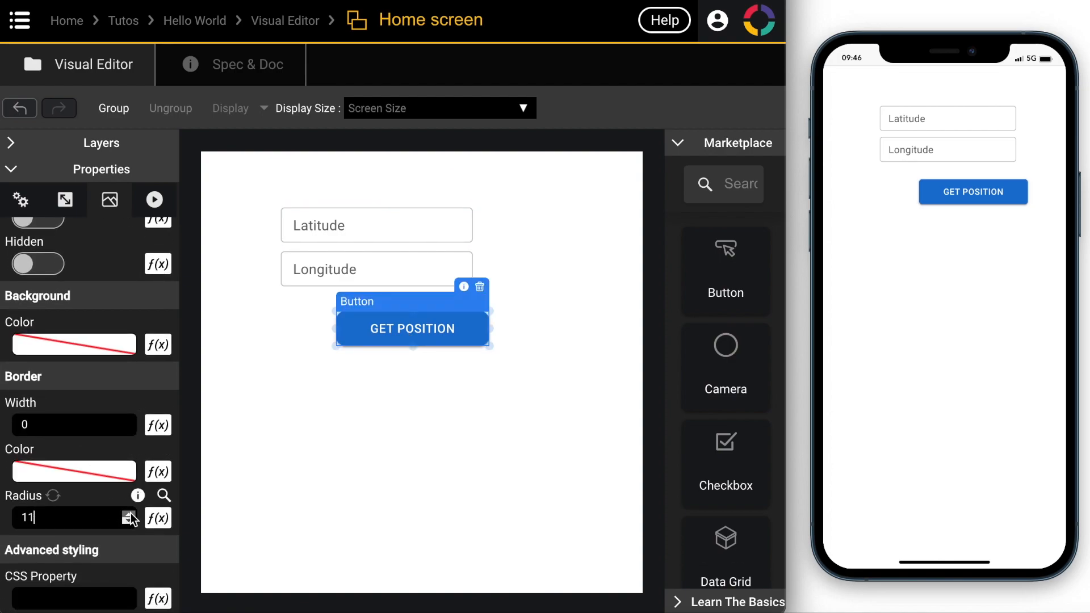
left_click_drag(414, 350, 400, 396)
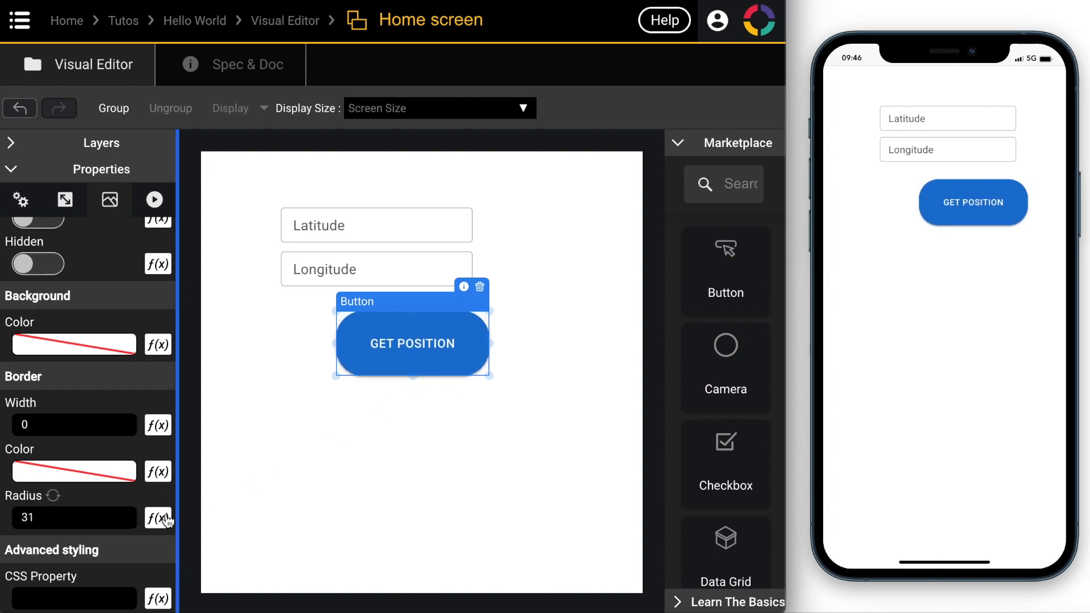
left_click(130, 514)
left_click(130, 513)
left_click(130, 514)
left_click(129, 514)
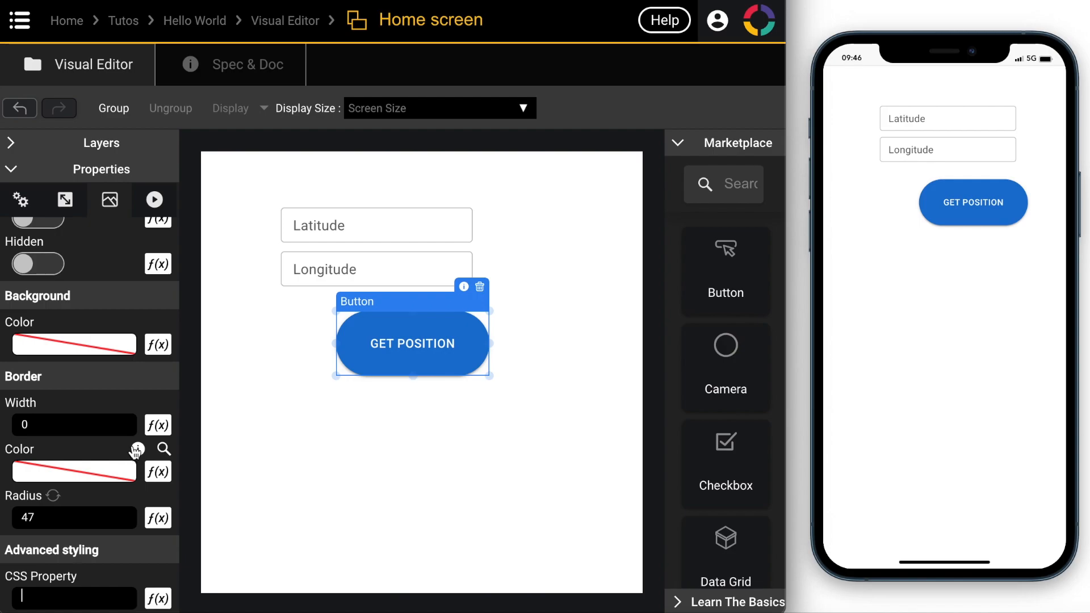
Read the documentation for the Get Position button's CSS Property and MUI sx [json] properties.
left_click(138, 577)
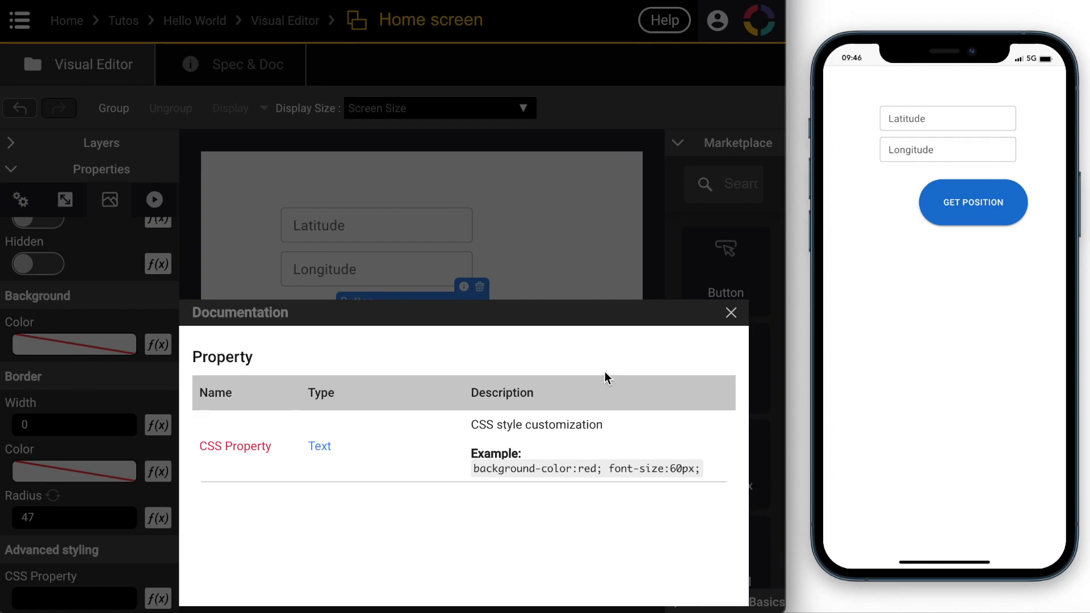
left_click(731, 313)
left_click(22, 202)
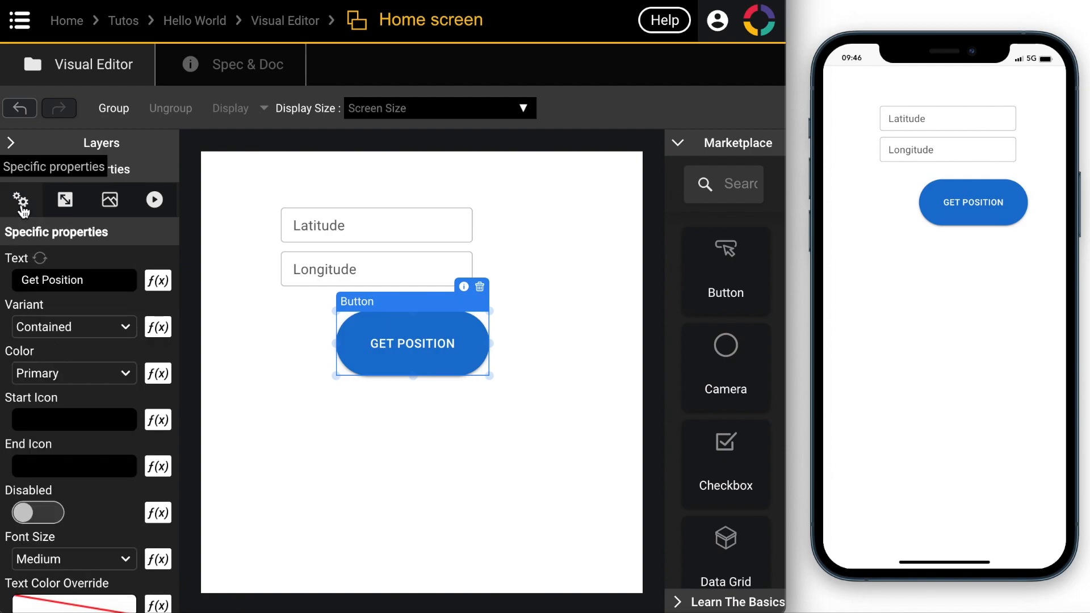
scroll(80, 406, "down", 2)
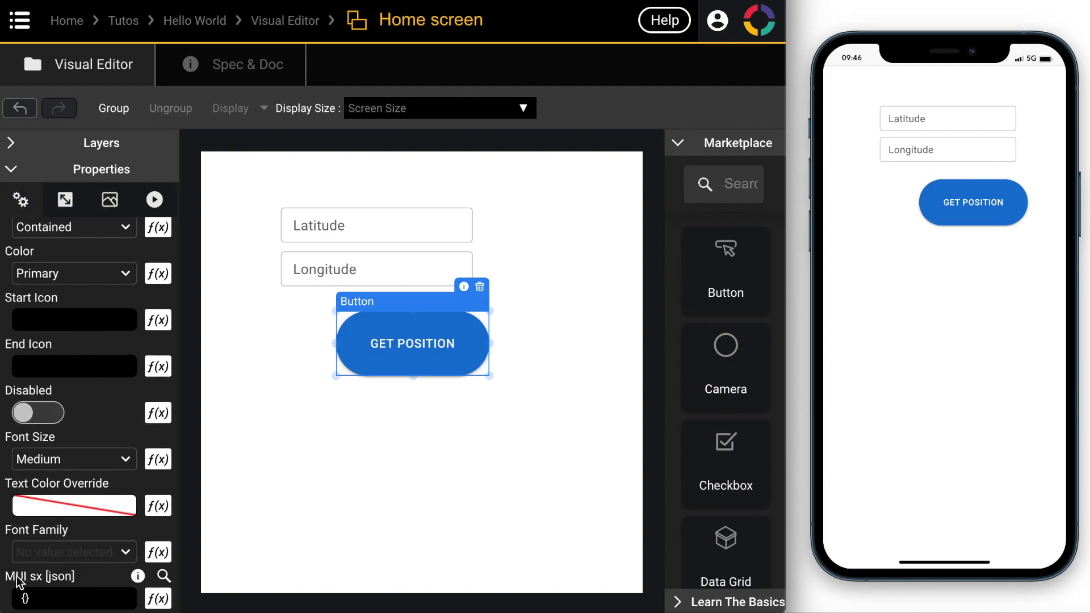
left_click(138, 576)
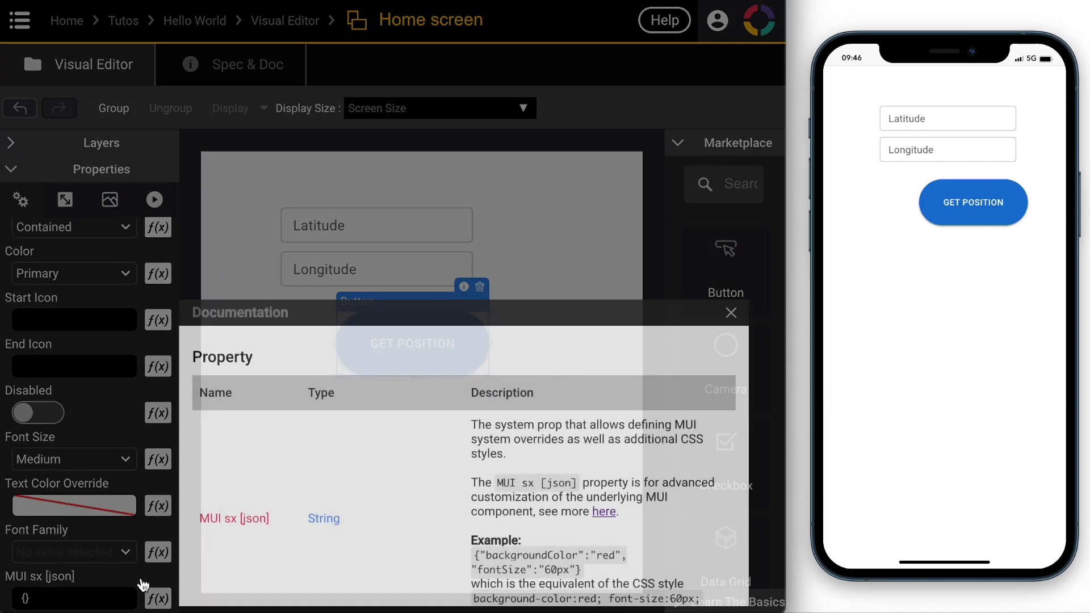
scroll(413, 468, "down", 1)
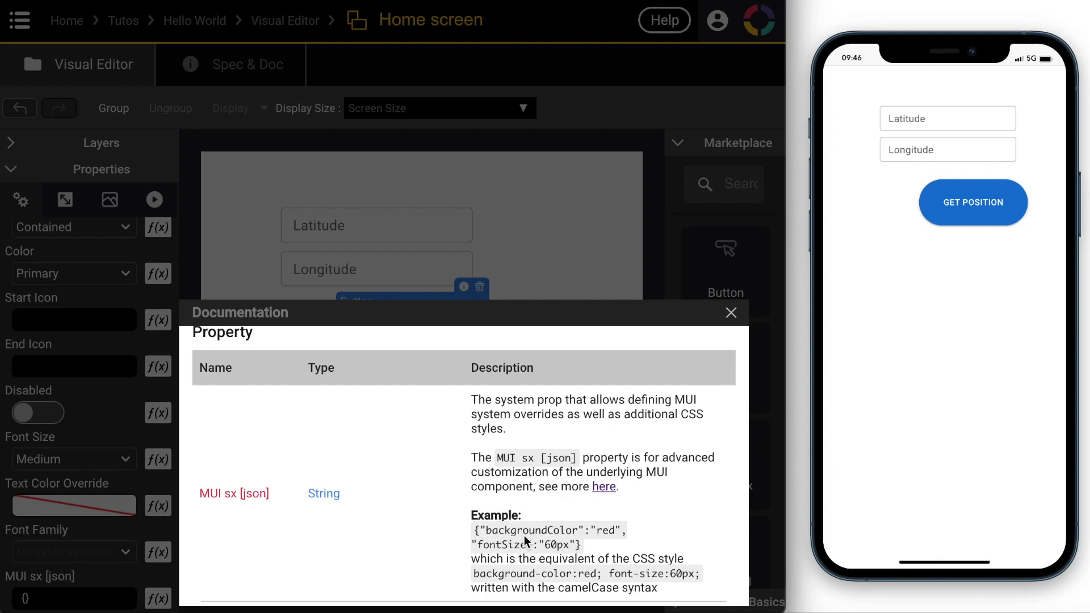
Read the linked MUI documentation page on the sx prop and its basic example, and close the component documentation.
left_click(602, 488)
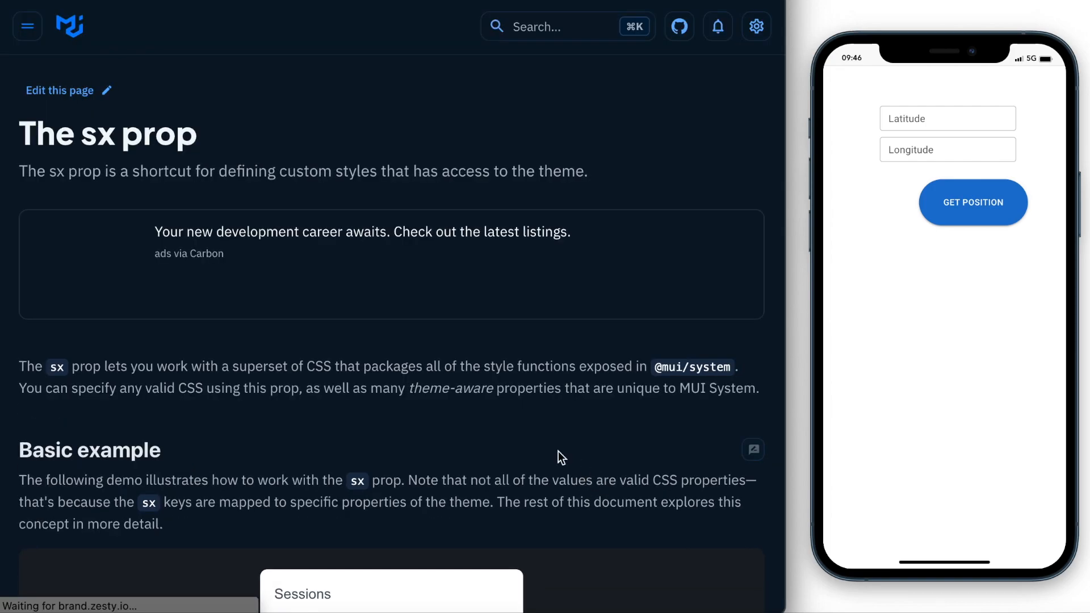
scroll(388, 364, "down", 15)
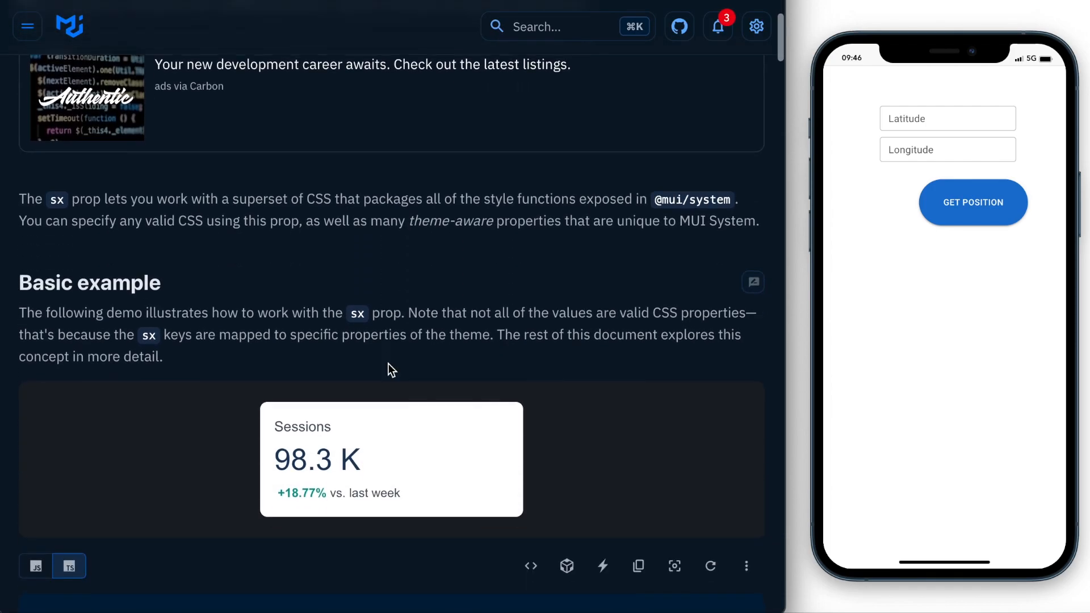
scroll(388, 363, "down", 10)
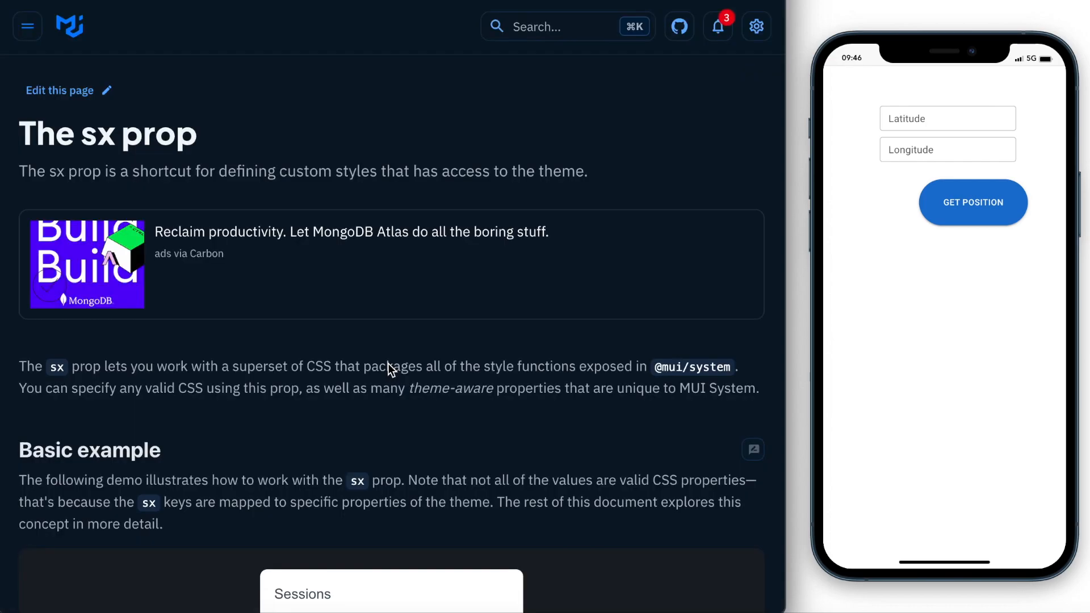
scroll(410, 350, "down", 4)
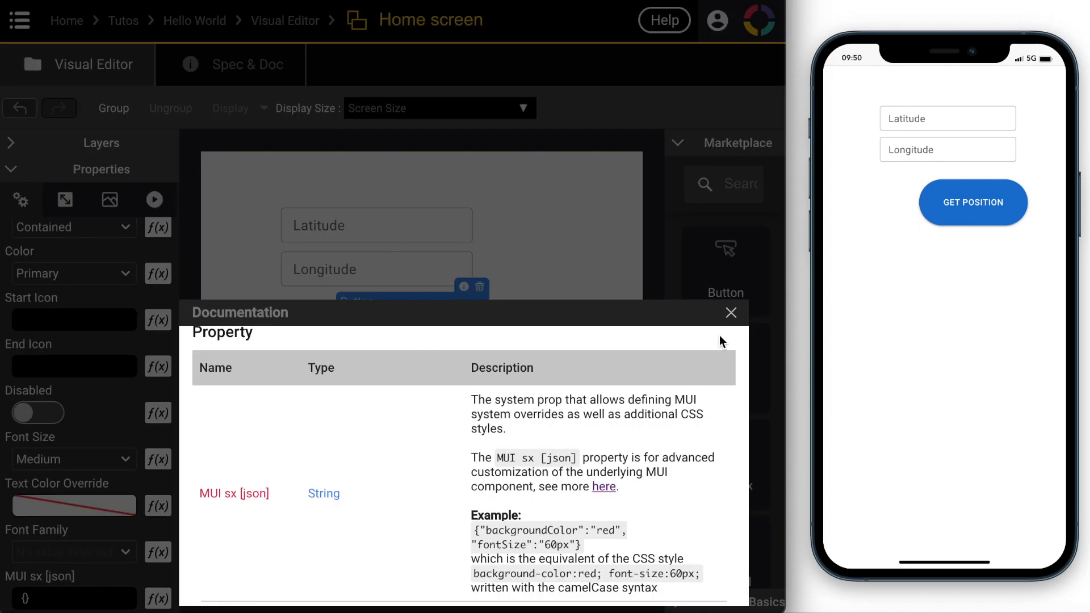
left_click(731, 314)
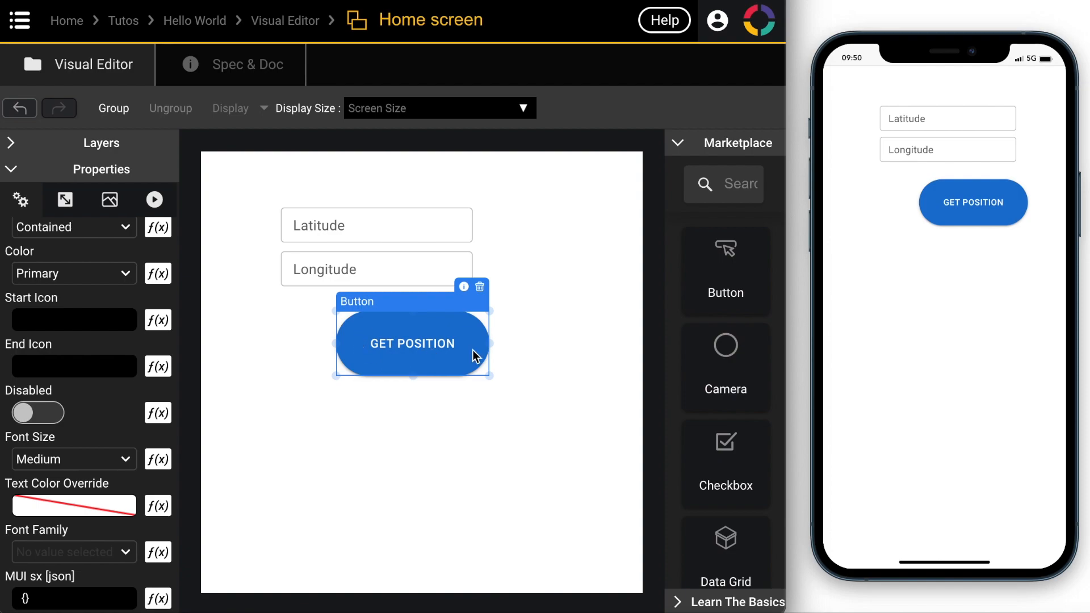
Open the Get Position button's On Click action and add a Get UI Property node reading the latitude field's X.
left_click(154, 200)
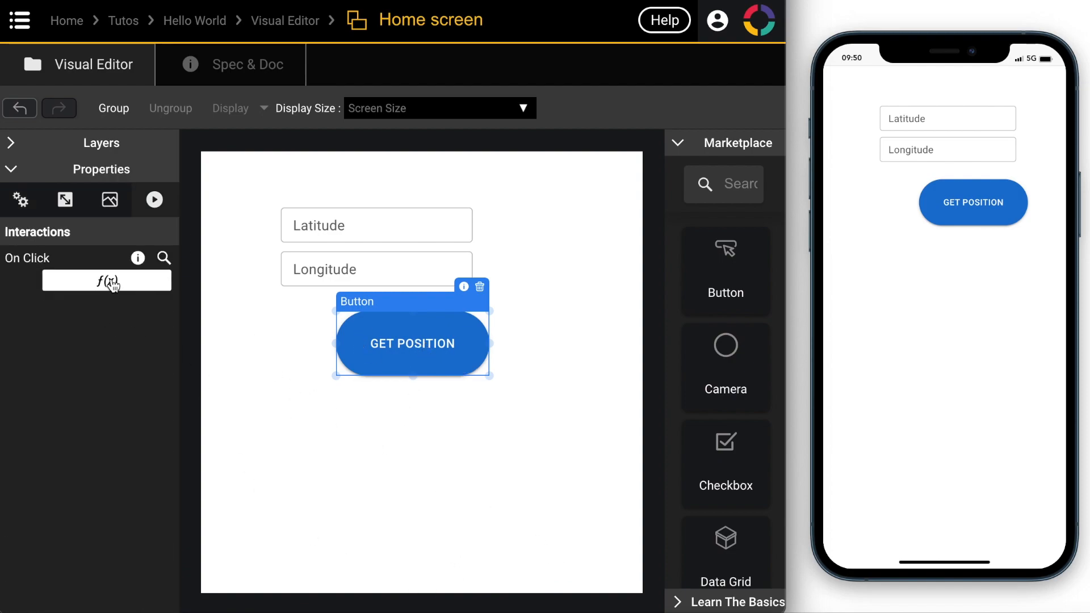
left_click(113, 282)
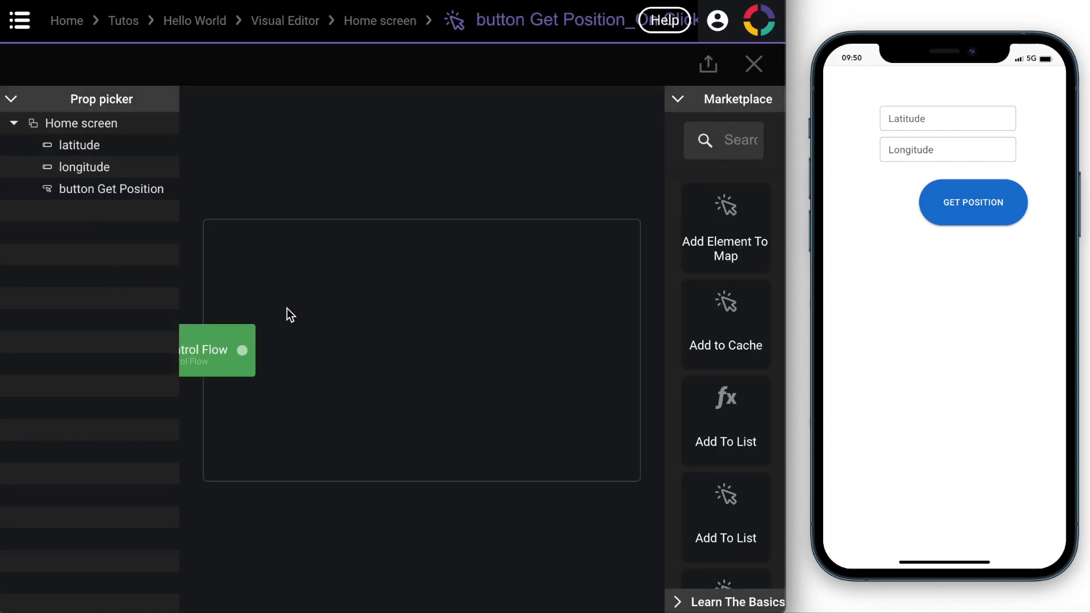
scroll(306, 312, "down", 3)
scroll(306, 312, "up", 1)
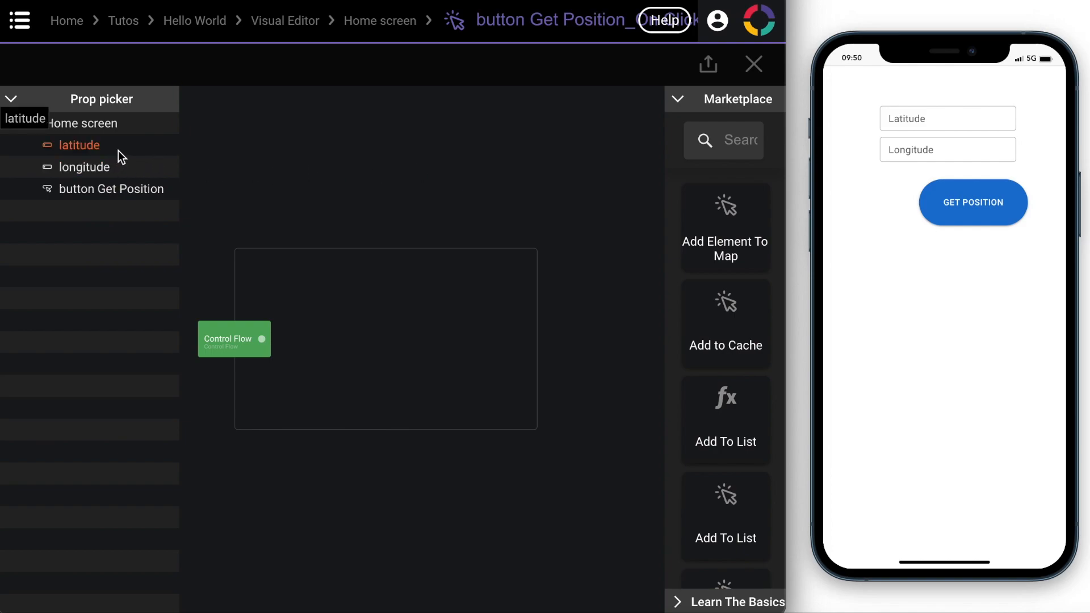
left_click_drag(109, 147, 373, 288)
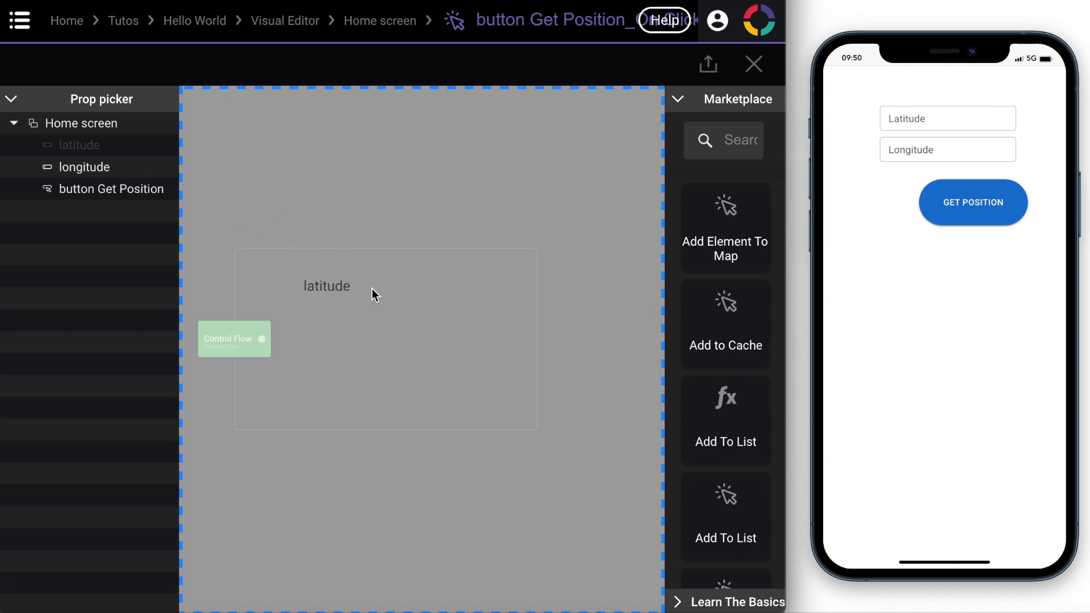
left_click_drag(372, 289, 372, 288)
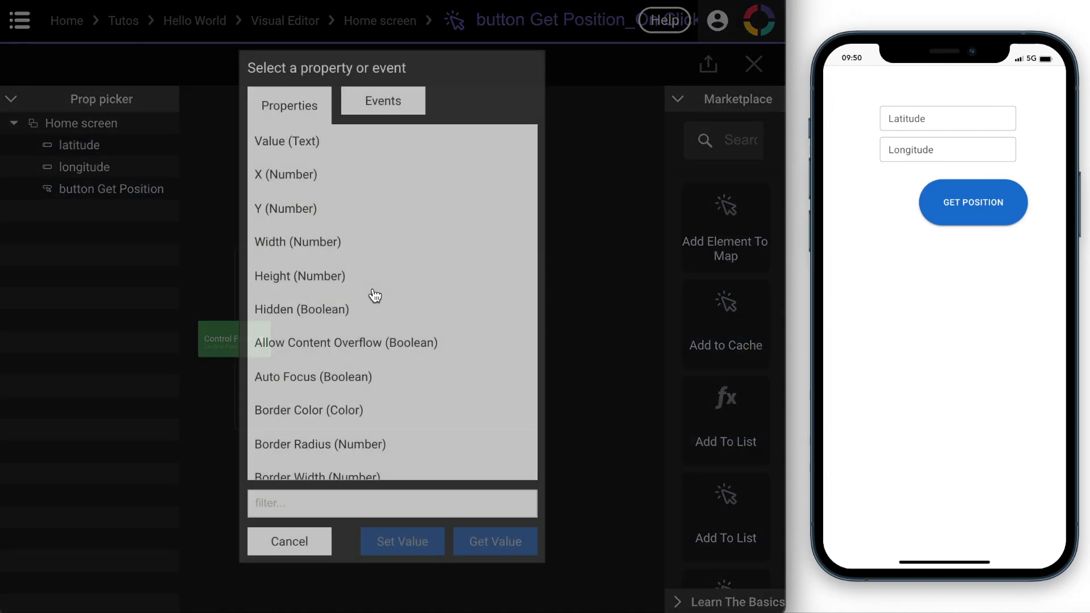
left_click(282, 174)
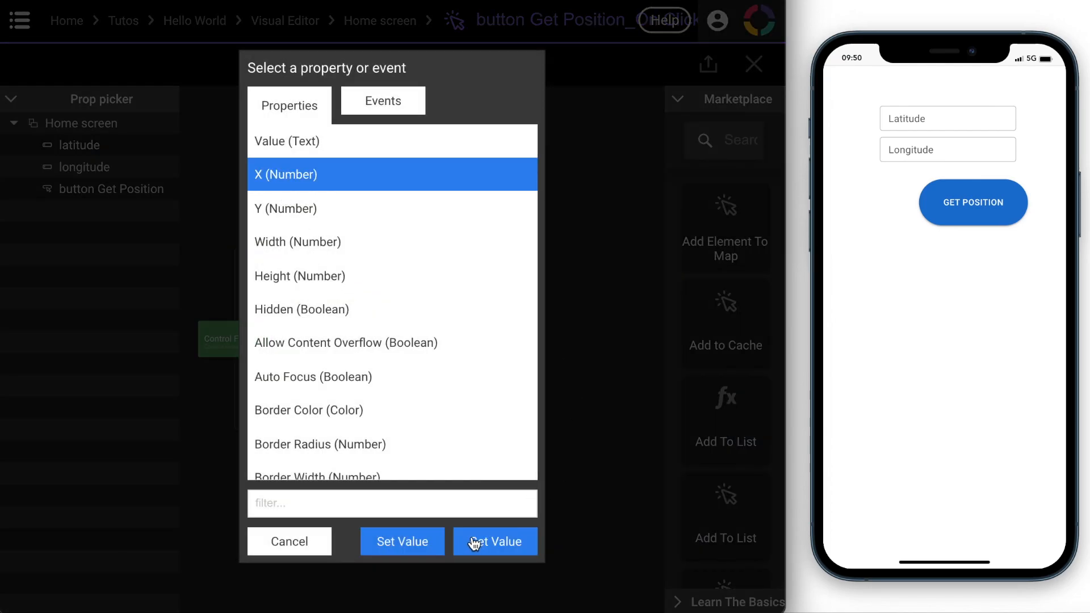
left_click(474, 540)
left_click_drag(302, 254, 355, 325)
Add a Plus node with the latitude X value as input a and the constant 10 as input b.
left_click(732, 140)
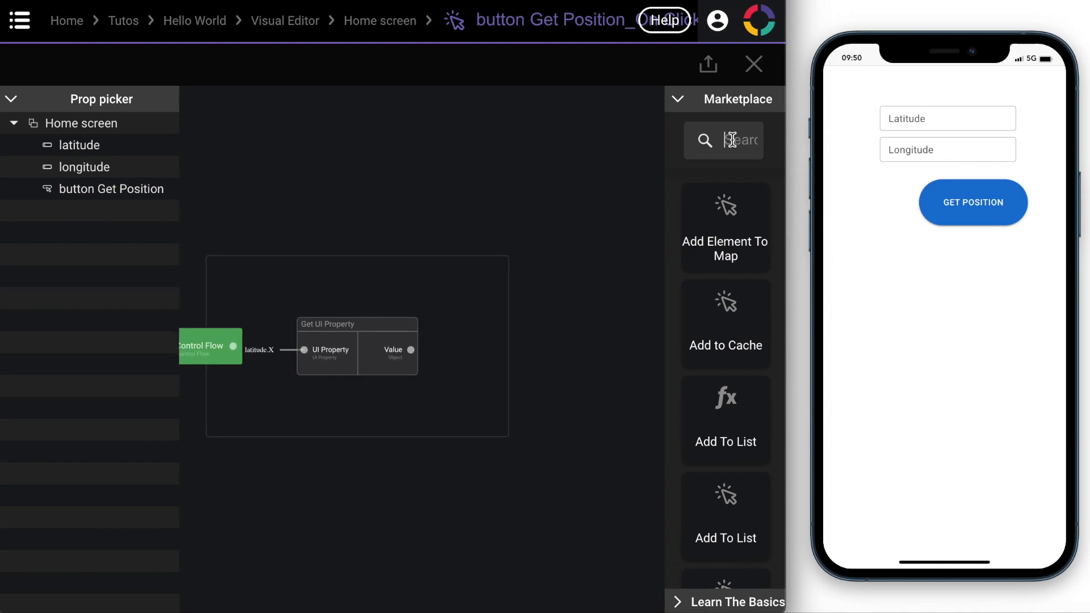
type("plus")
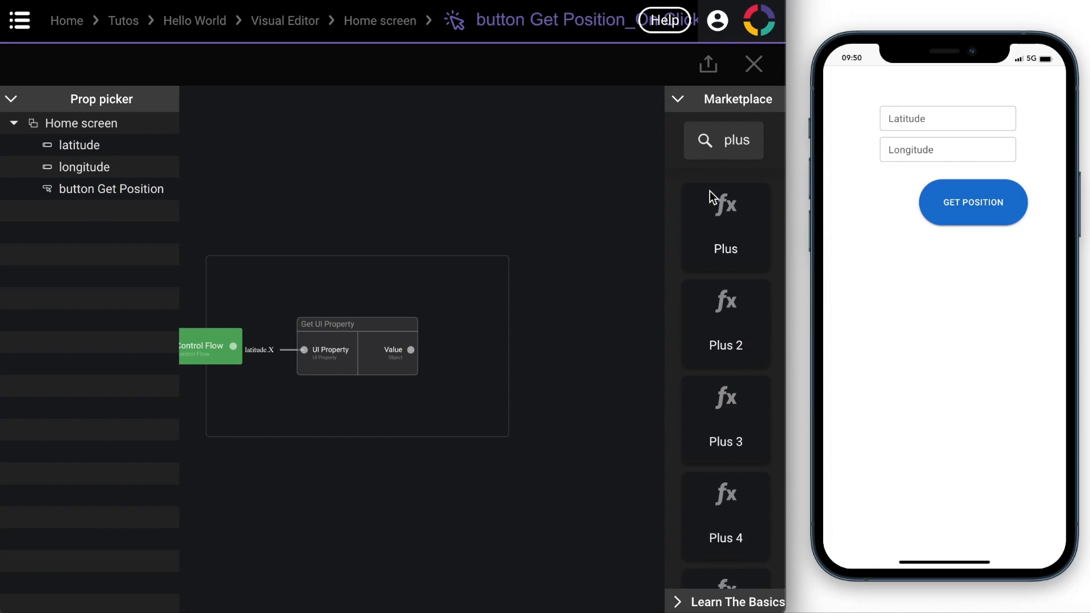
left_click_drag(737, 236, 411, 417)
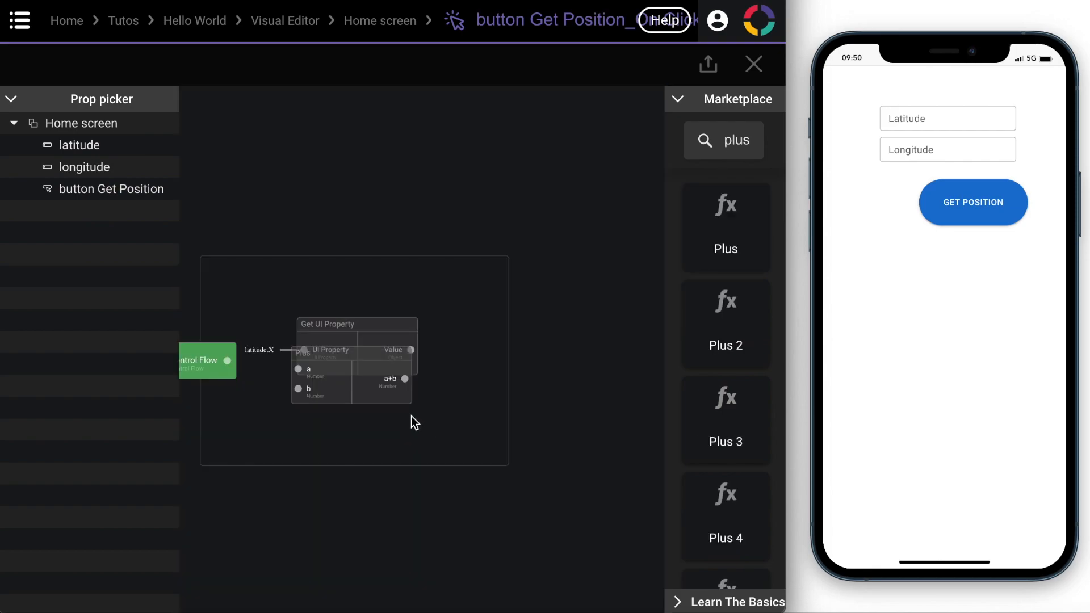
left_click_drag(359, 356, 526, 404)
left_click_drag(411, 350, 474, 418)
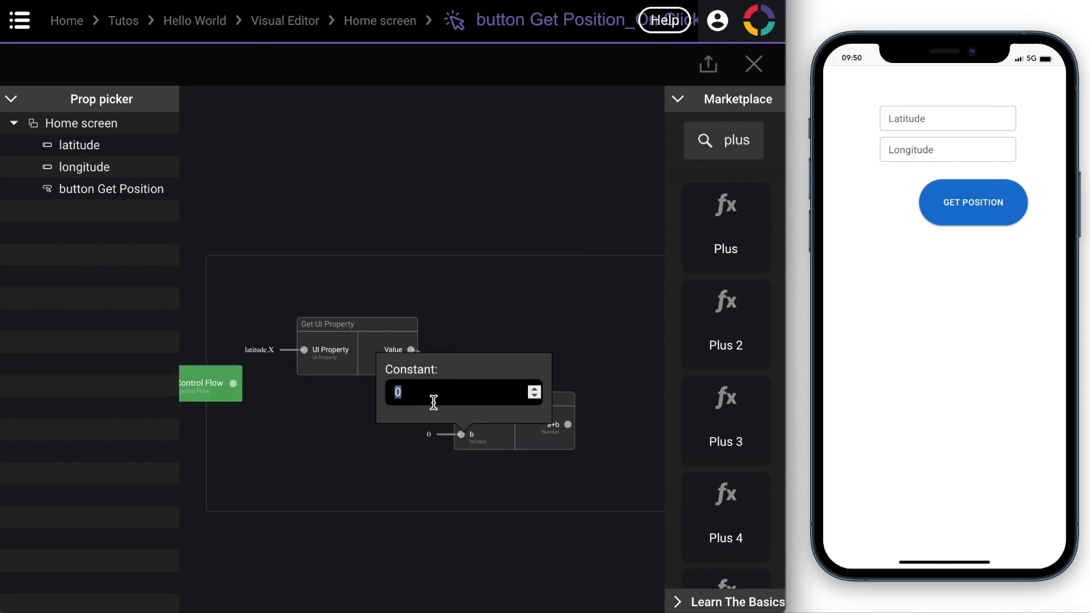
type("10")
left_click(367, 477)
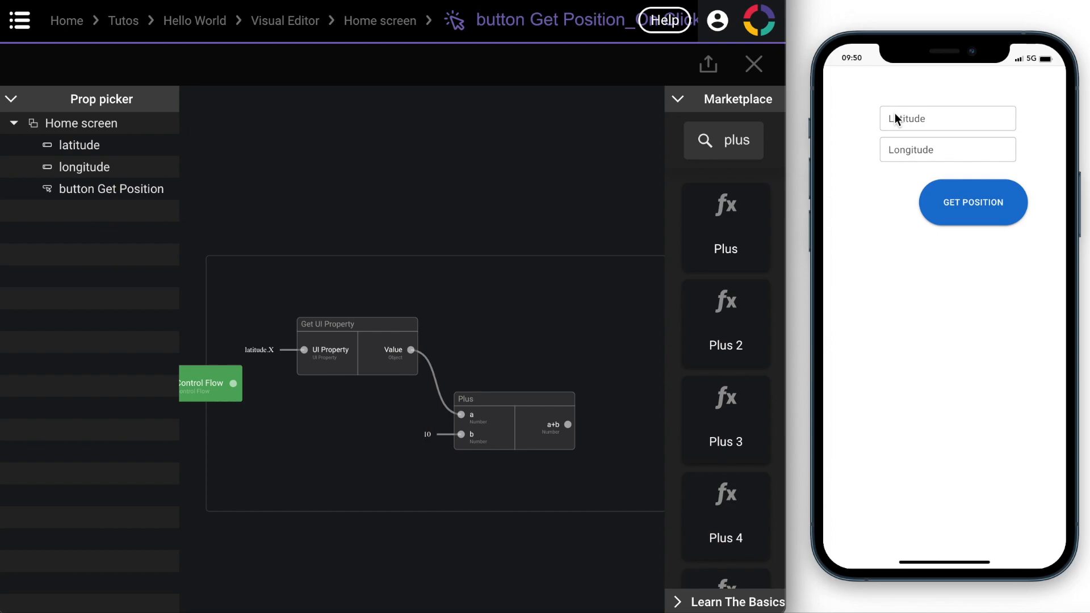
Add a Set UI Property node for the latitude field's X, connected to the Plus result and the action's starting Control Flow.
left_click_drag(550, 312, 530, 270)
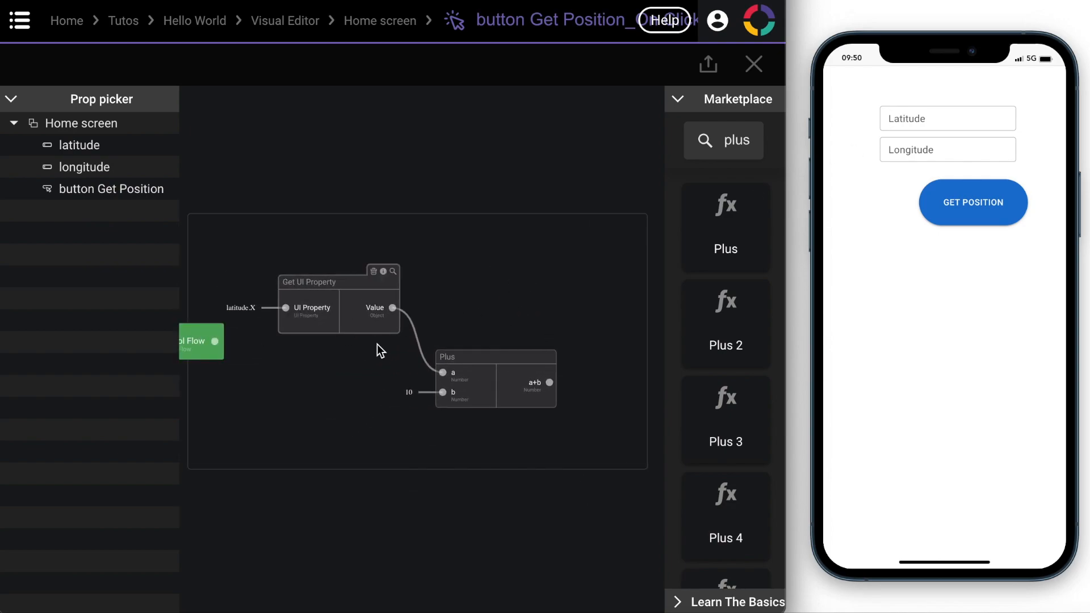
left_click_drag(85, 146, 550, 308)
left_click(305, 176)
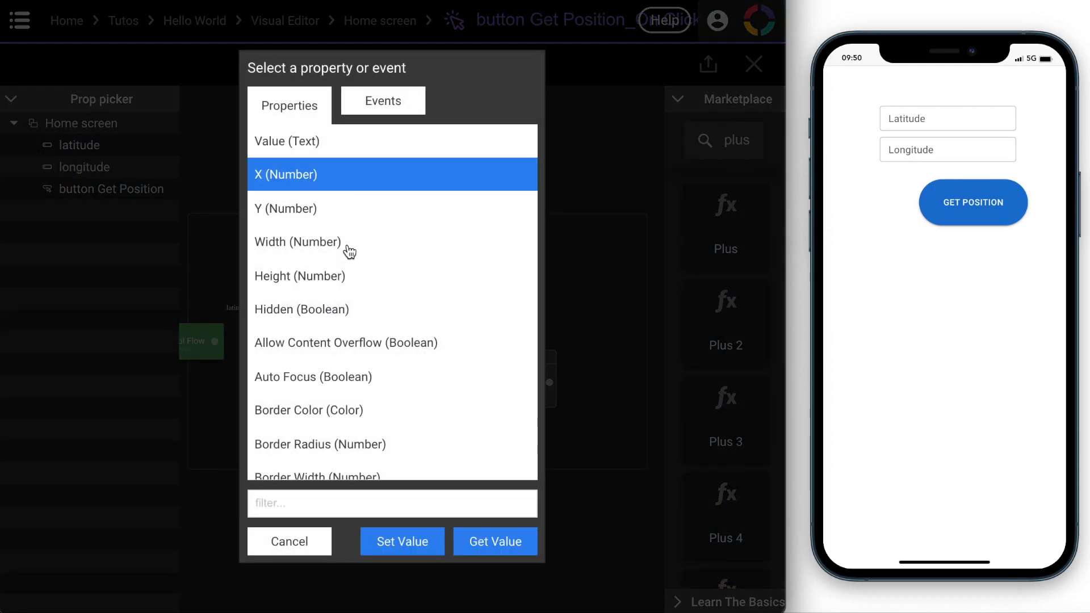
left_click(394, 539)
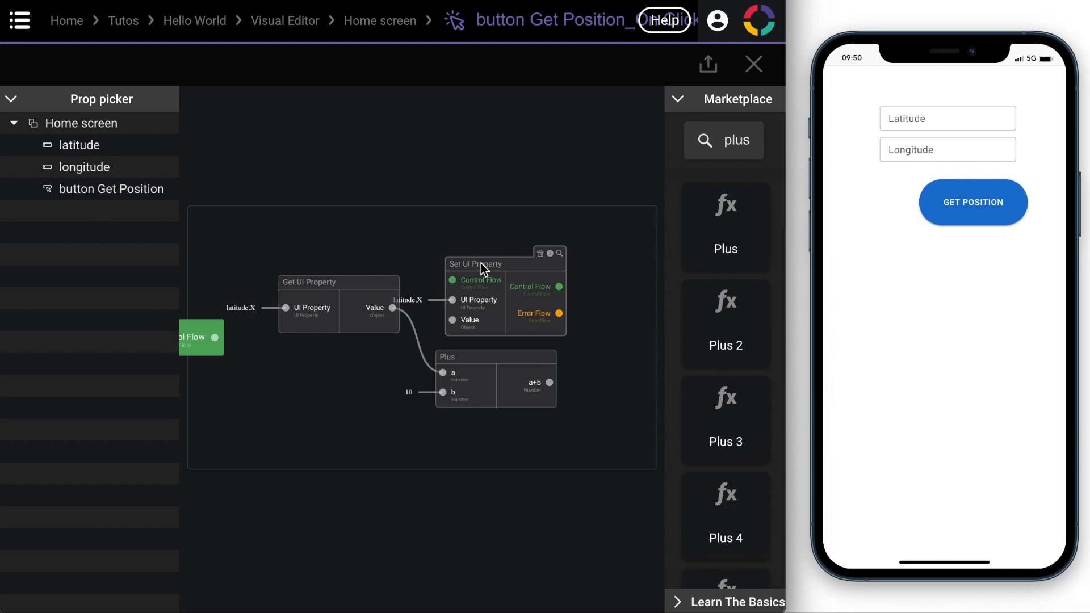
left_click_drag(481, 263, 621, 251)
left_click_drag(503, 260, 470, 240)
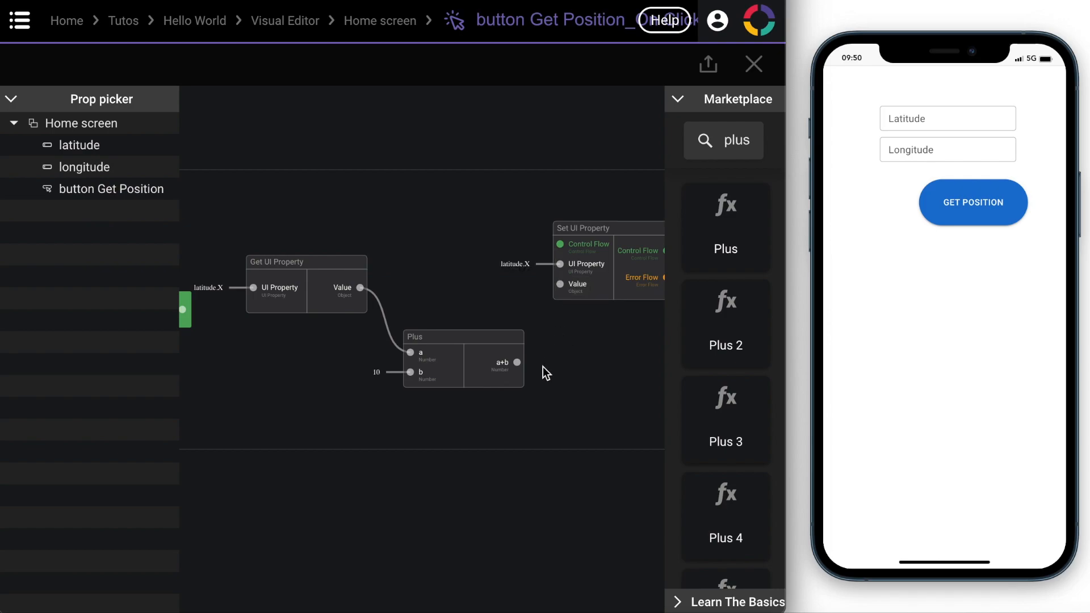
left_click_drag(517, 362, 573, 283)
left_click_drag(184, 309, 574, 243)
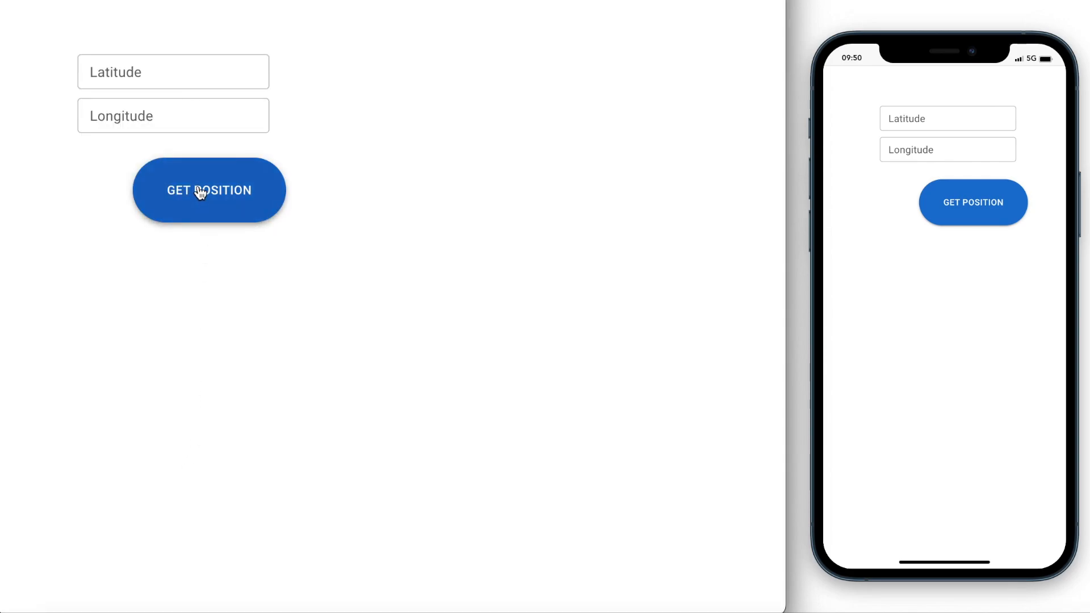
Test the Get Position button in the running app by triggering it six times.
left_click(200, 193)
left_click(200, 193)
left_click(200, 193)
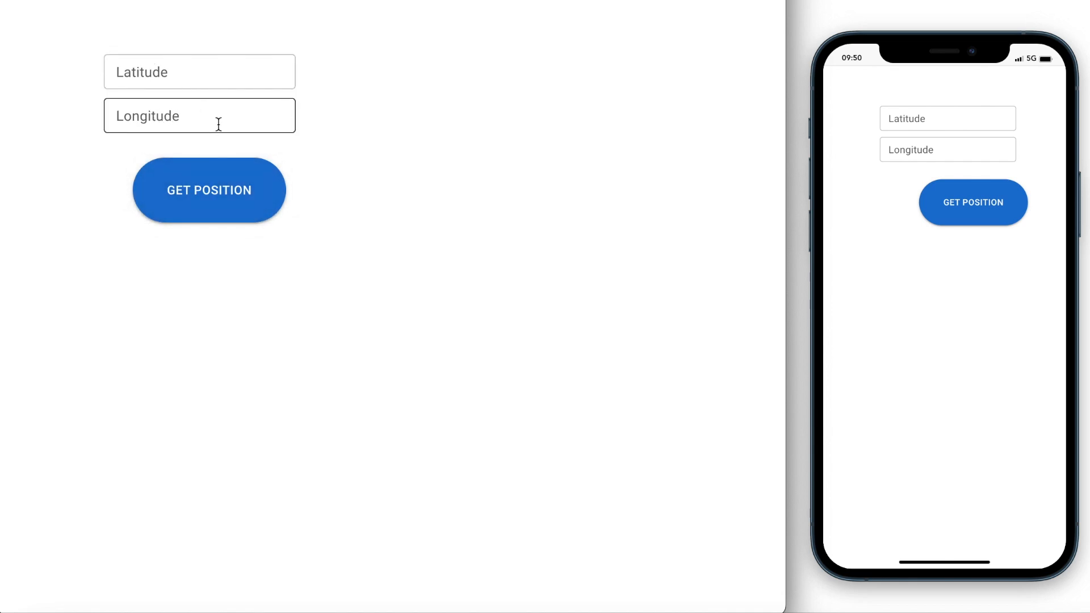
left_click(229, 202)
left_click(229, 201)
left_click(229, 202)
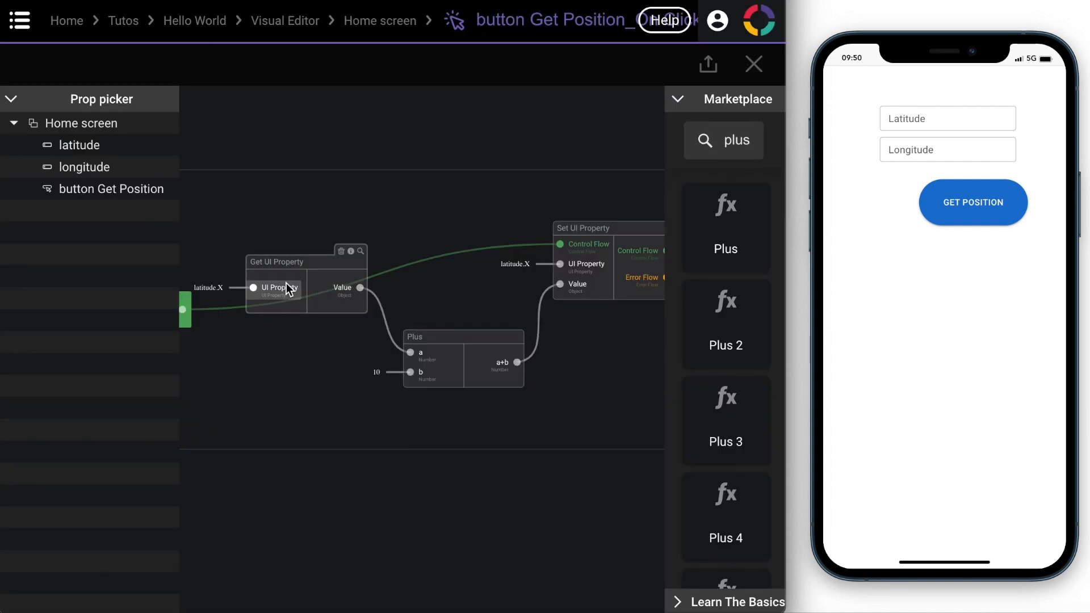
Return to the Home screen and browse the visual components available in the marketplace.
left_click(388, 23)
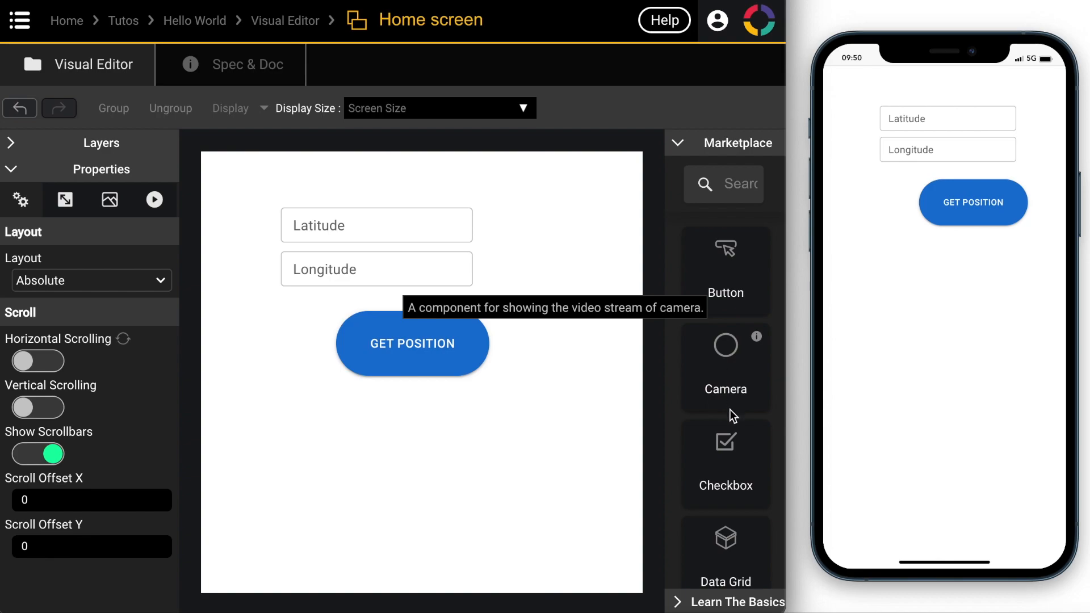
scroll(731, 407, "down", 10)
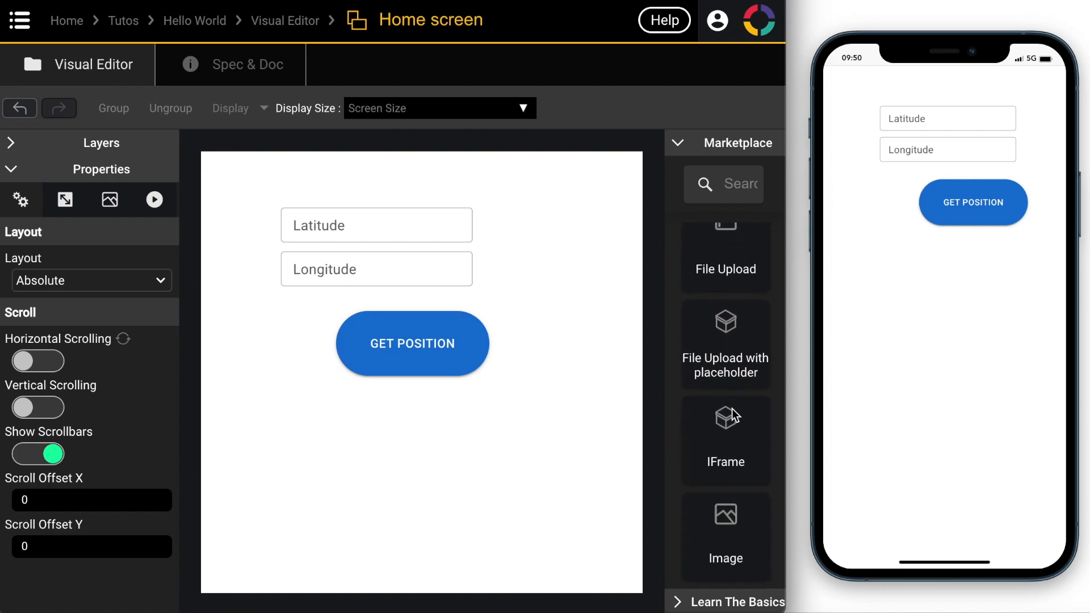
scroll(731, 408, "down", 1)
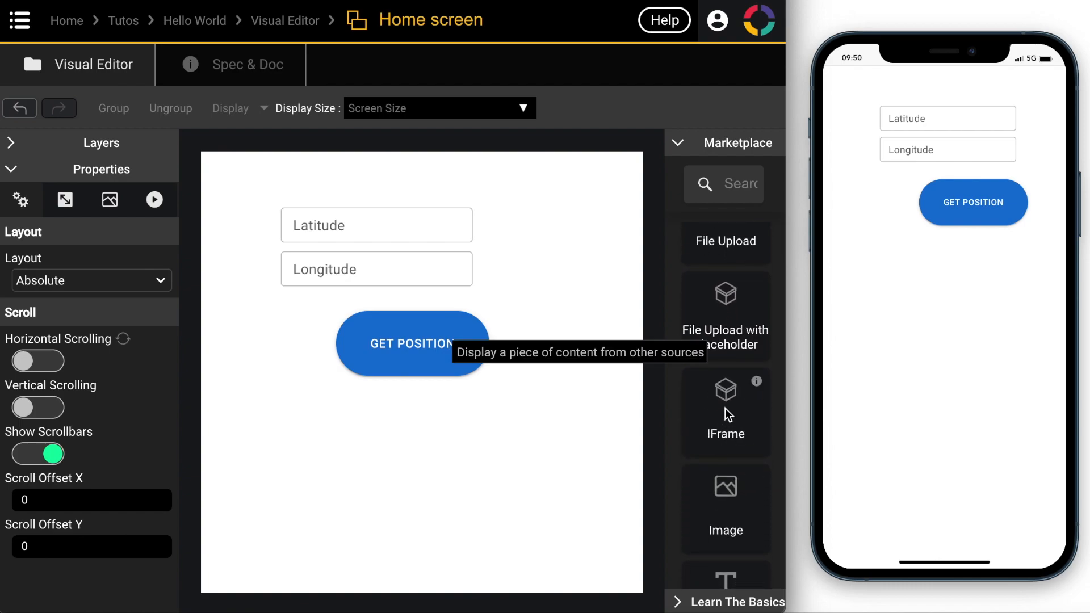
scroll(724, 407, "down", 20)
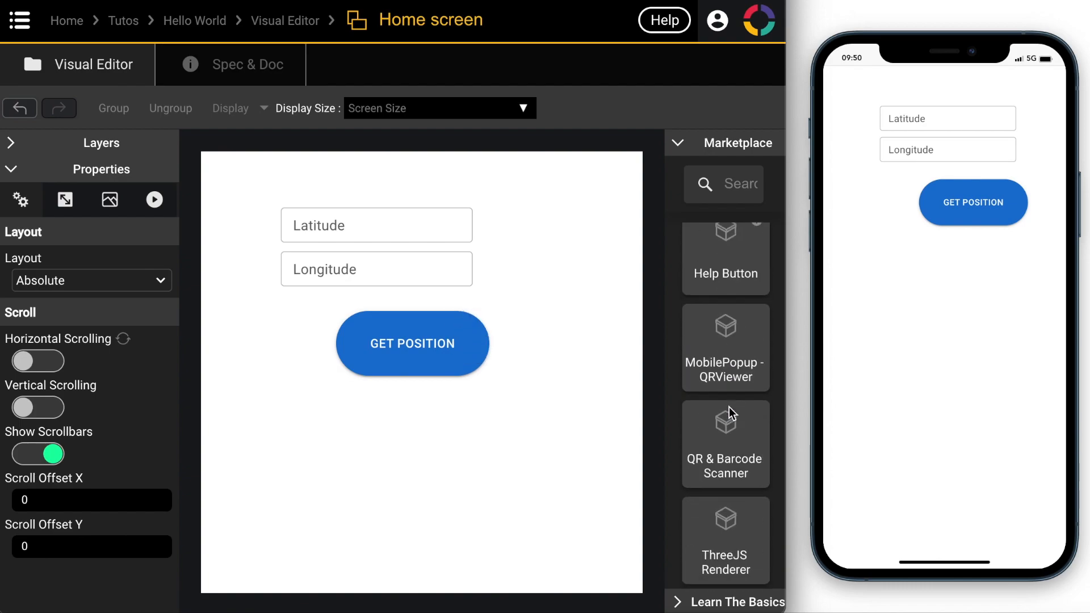
scroll(729, 407, "up", 14)
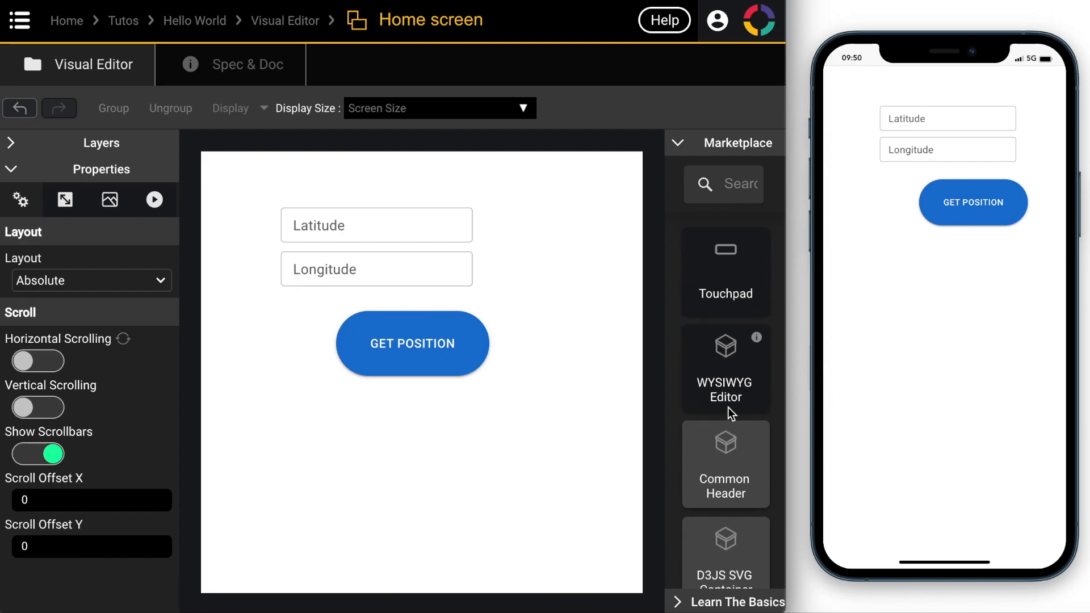
scroll(728, 407, "up", 10)
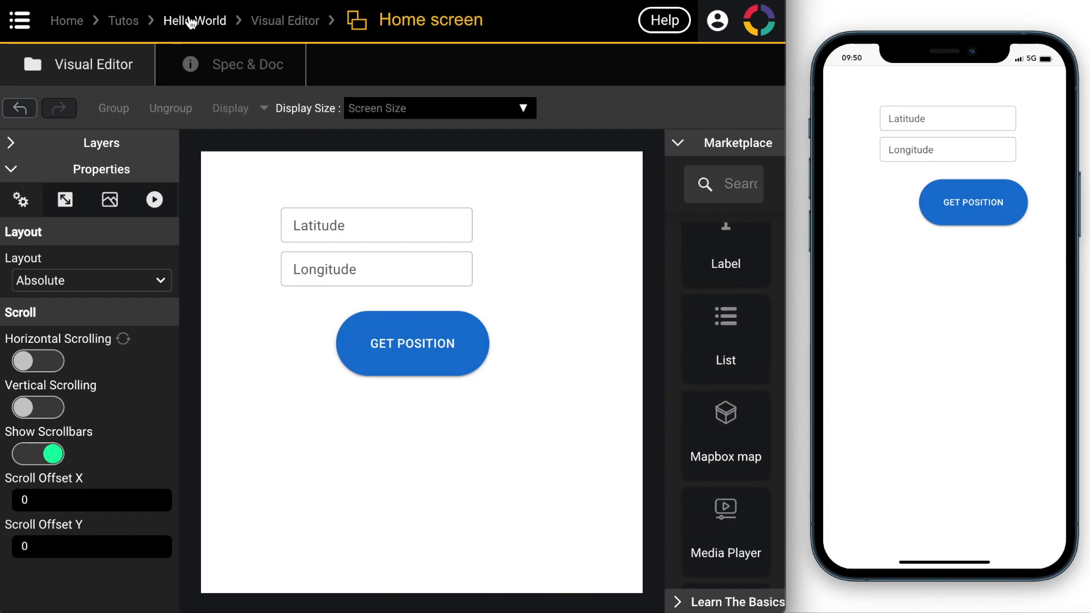
Examine the Hello World project's dependencies and the projects available for import.
left_click(189, 23)
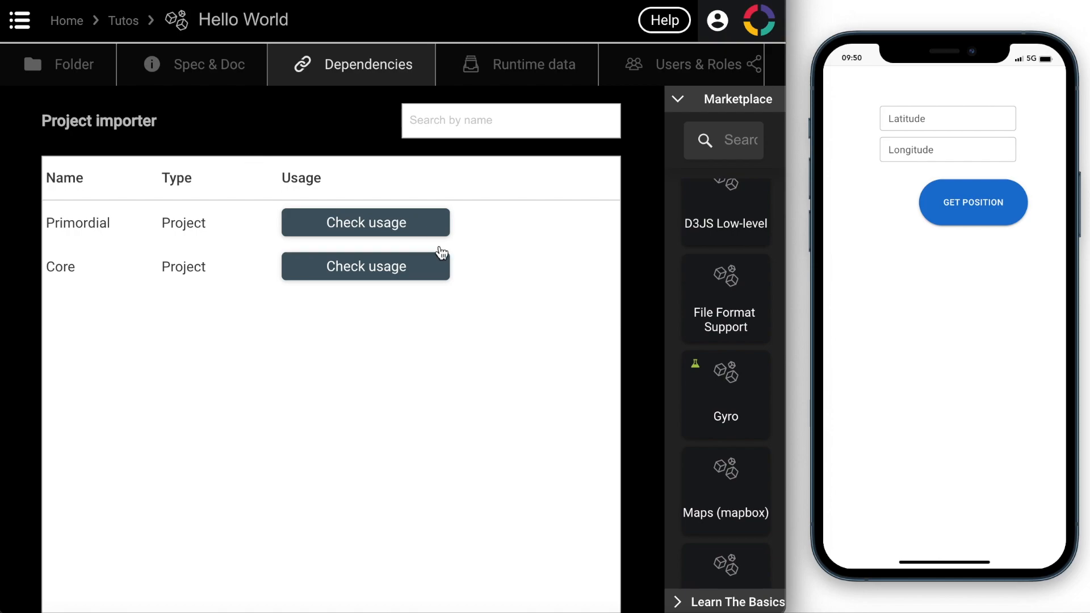
scroll(741, 412, "down", 1)
scroll(741, 412, "down", 4)
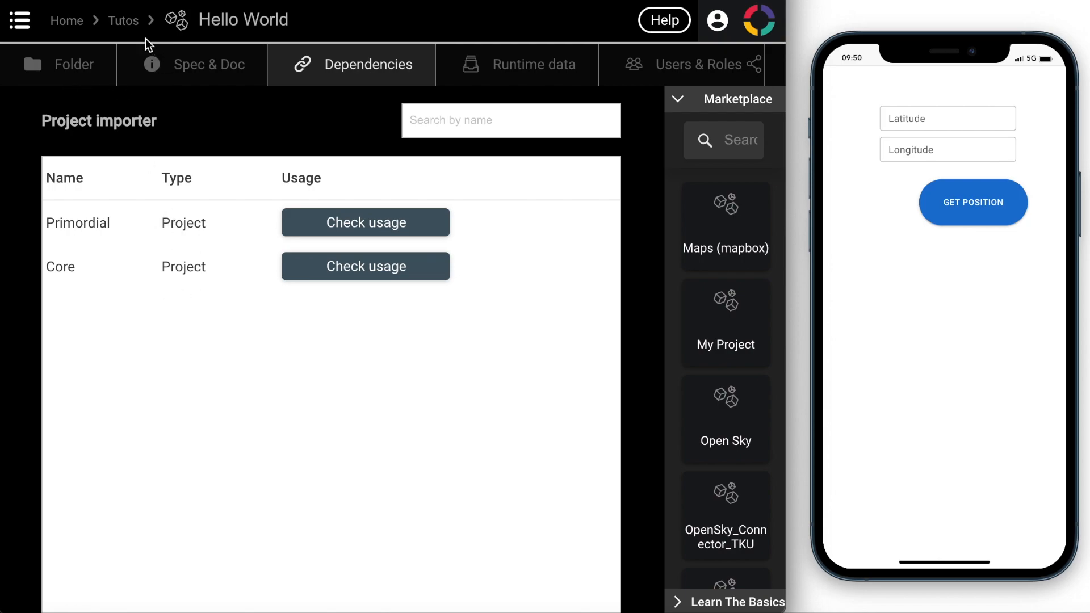
Reopen the Visual Editor app's Home screen from the project folder and search the marketplace for "map".
left_click(75, 73)
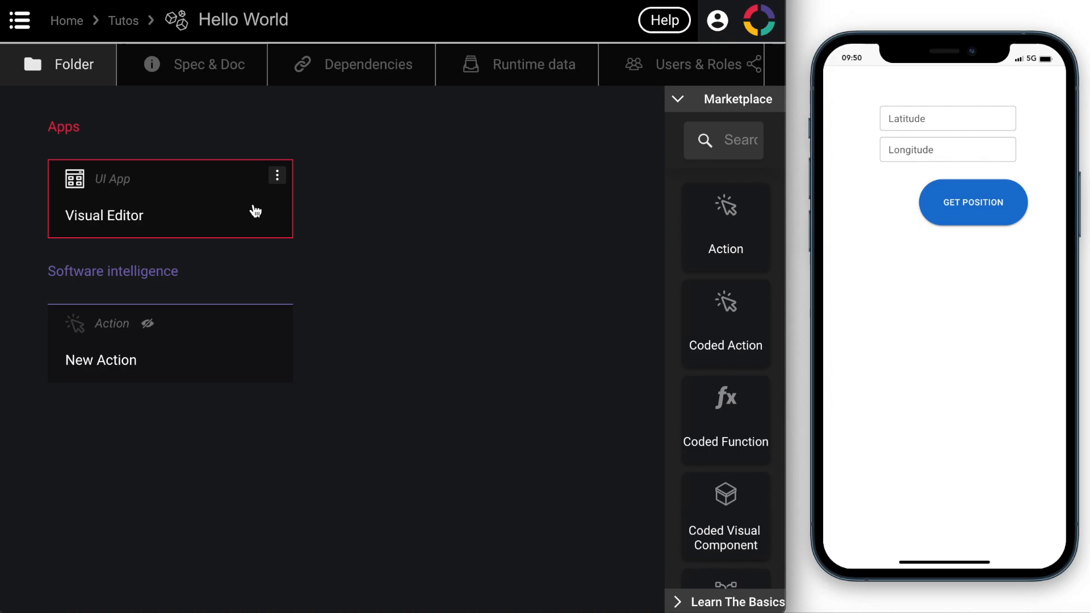
left_click(255, 210)
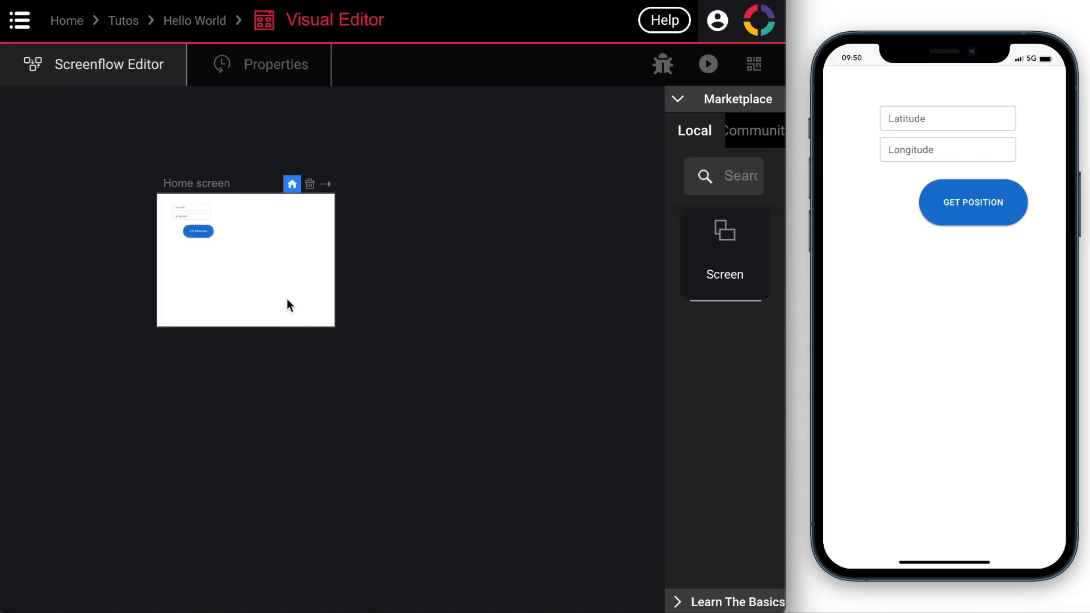
double_click(287, 300)
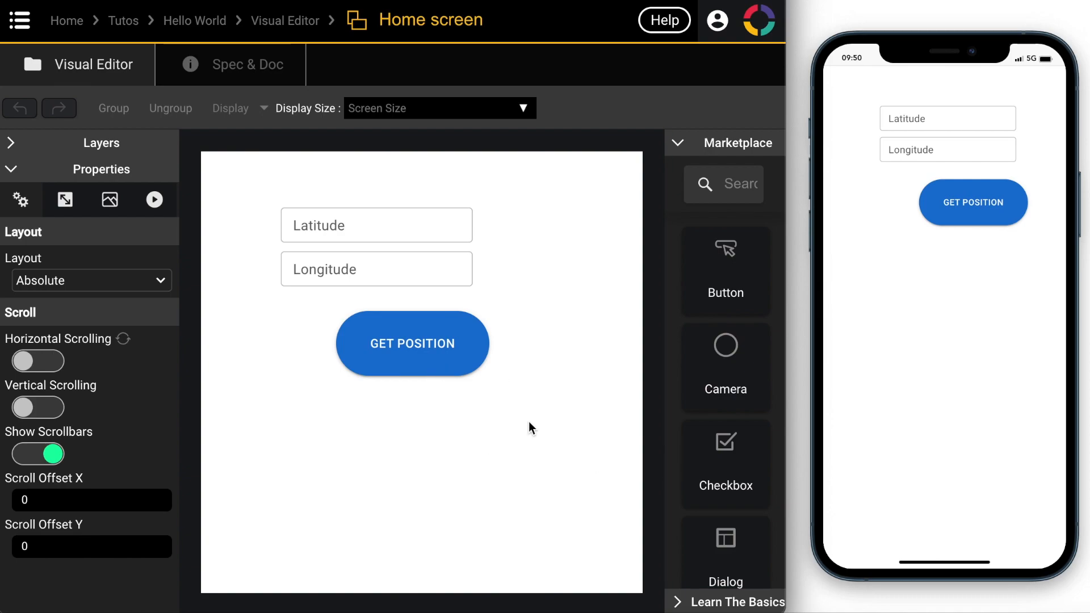
left_click(744, 191)
type("map")
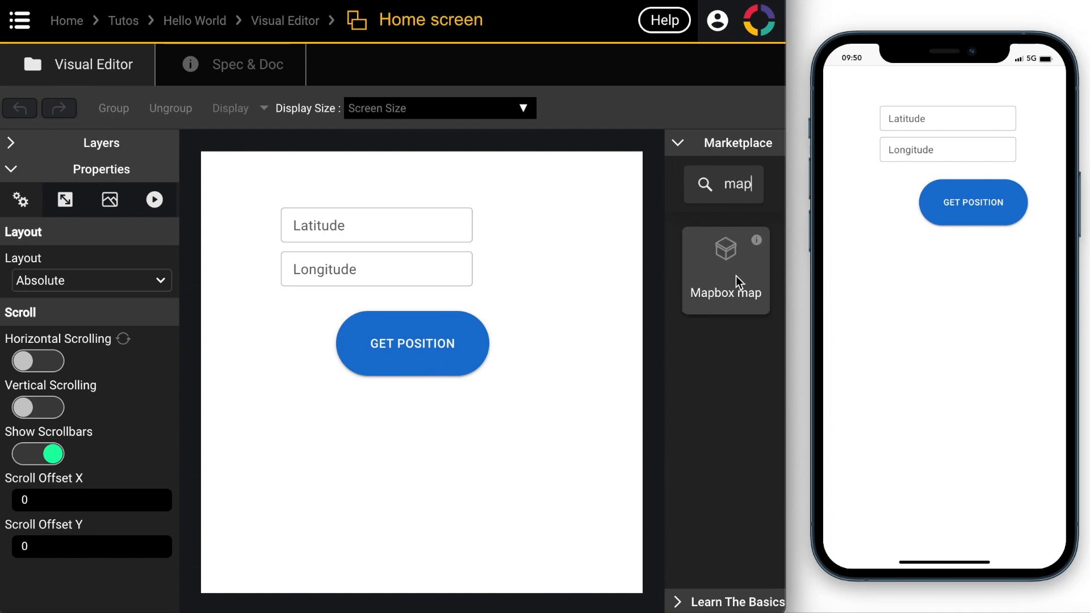
left_click_drag(729, 275, 393, 468)
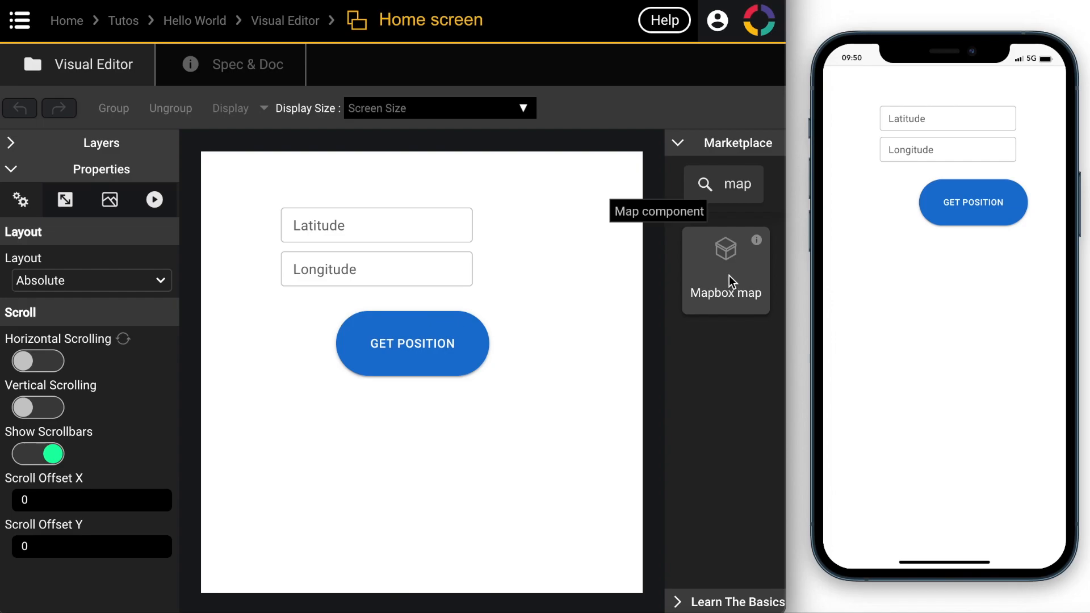
Read the Mapbox map component's documentation, including its properties and events, and close it.
left_click(756, 240)
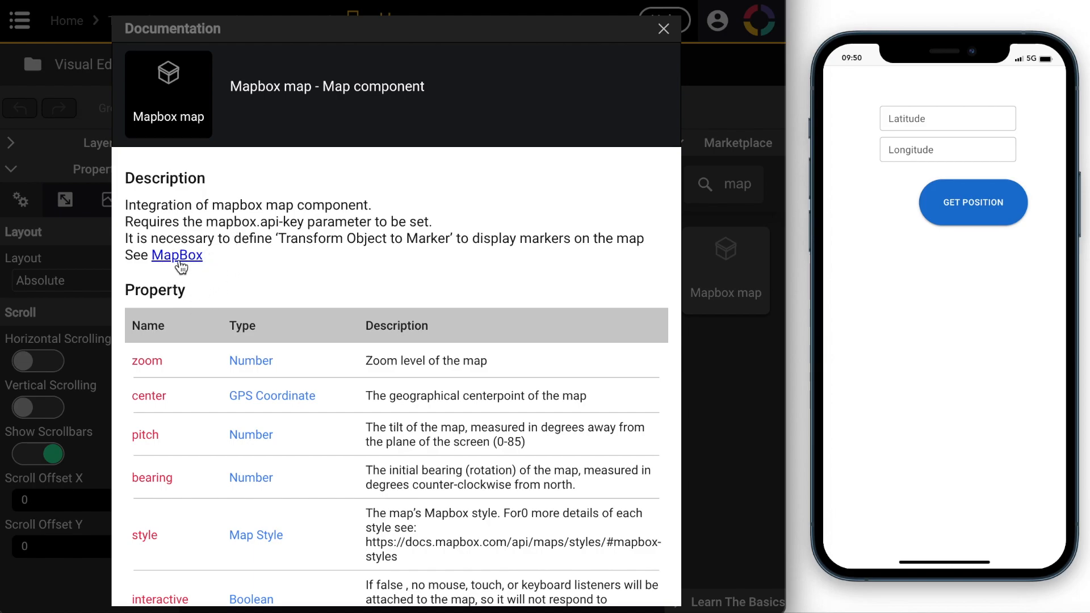
scroll(325, 325, "down", 6)
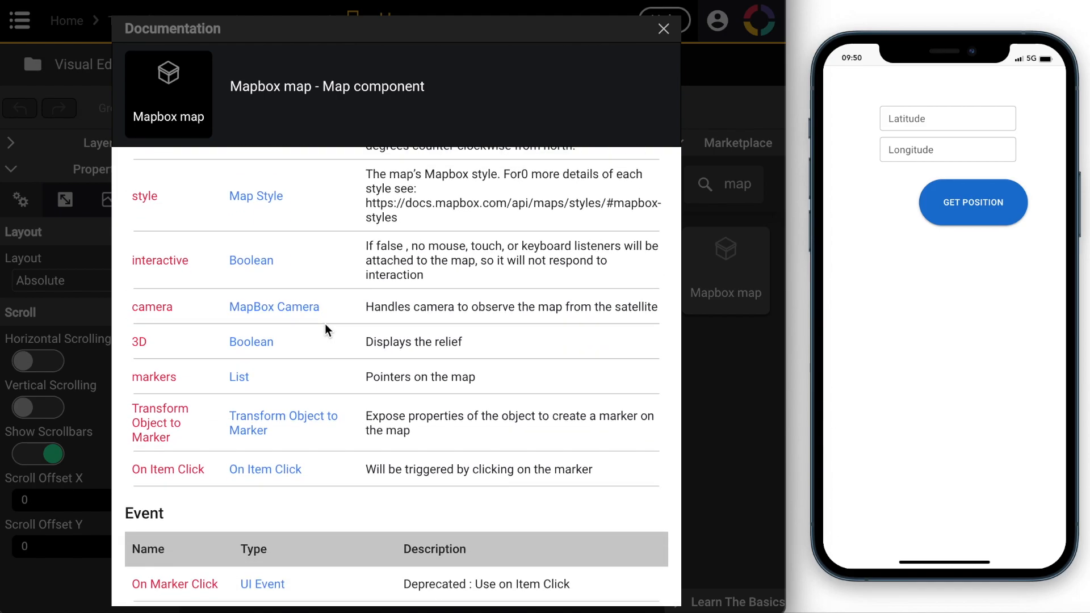
left_click(663, 29)
Place a Mapbox map below the Get Position button, importing the Maps (mapbox) project, and check the Hello World project's dependencies.
left_click_drag(710, 304, 361, 468)
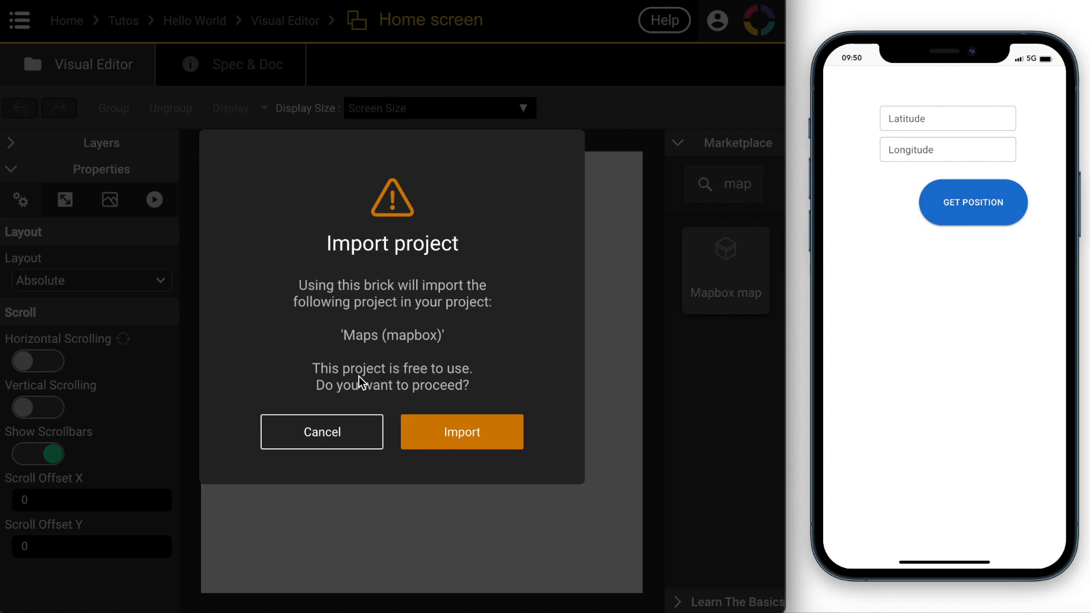
left_click(461, 441)
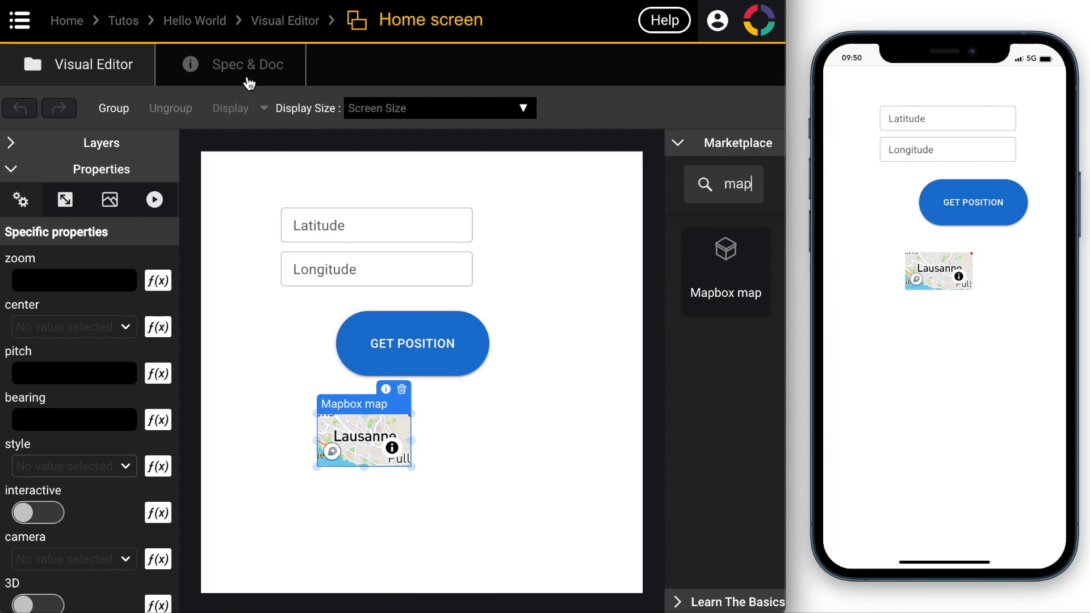
left_click(206, 23)
left_click(357, 65)
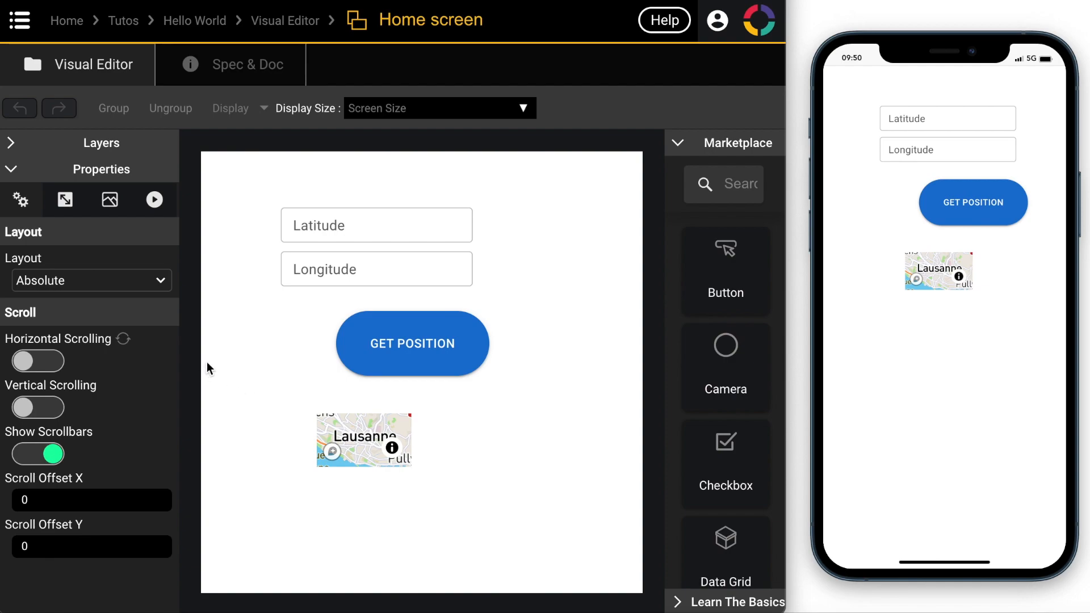
Add a Visual Component to the Hello World project folder and open it for editing.
left_click(289, 22)
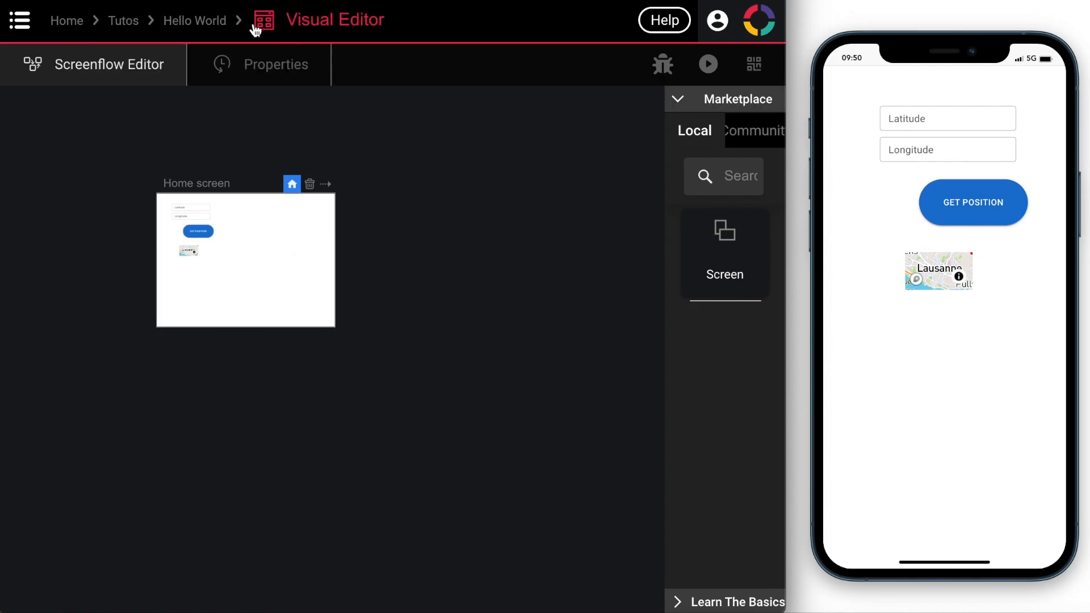
left_click(192, 25)
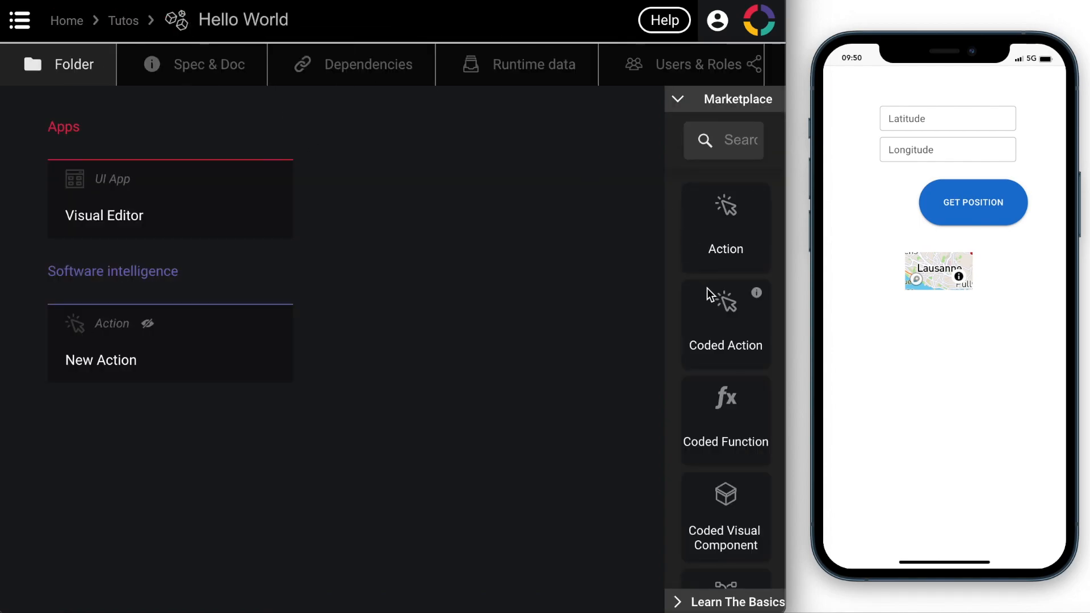
left_click(731, 141)
type("visu")
left_click_drag(725, 324, 454, 357)
left_click(454, 358)
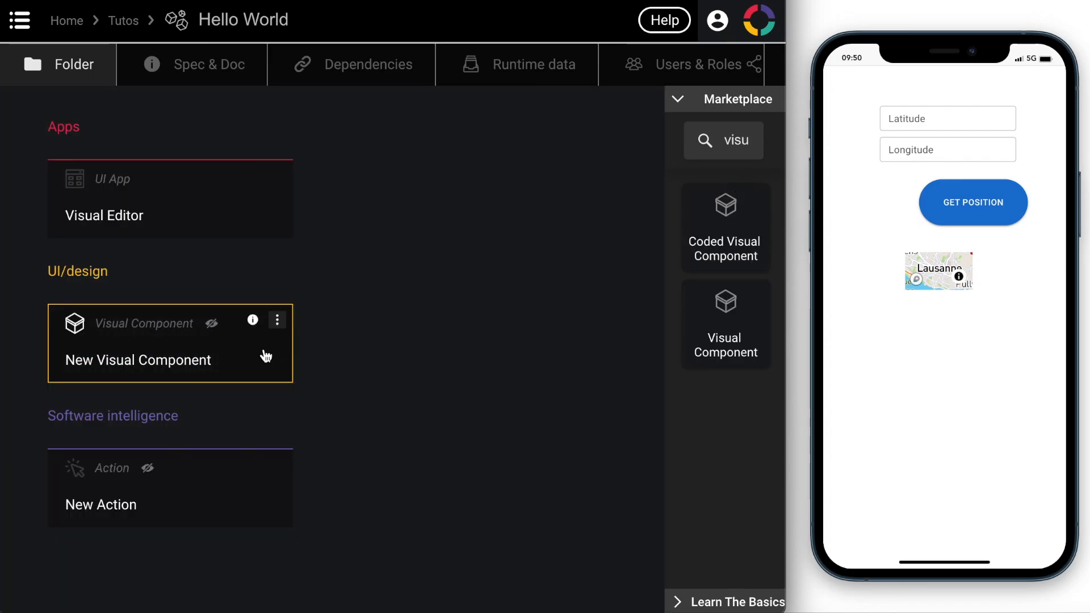
left_click(266, 354)
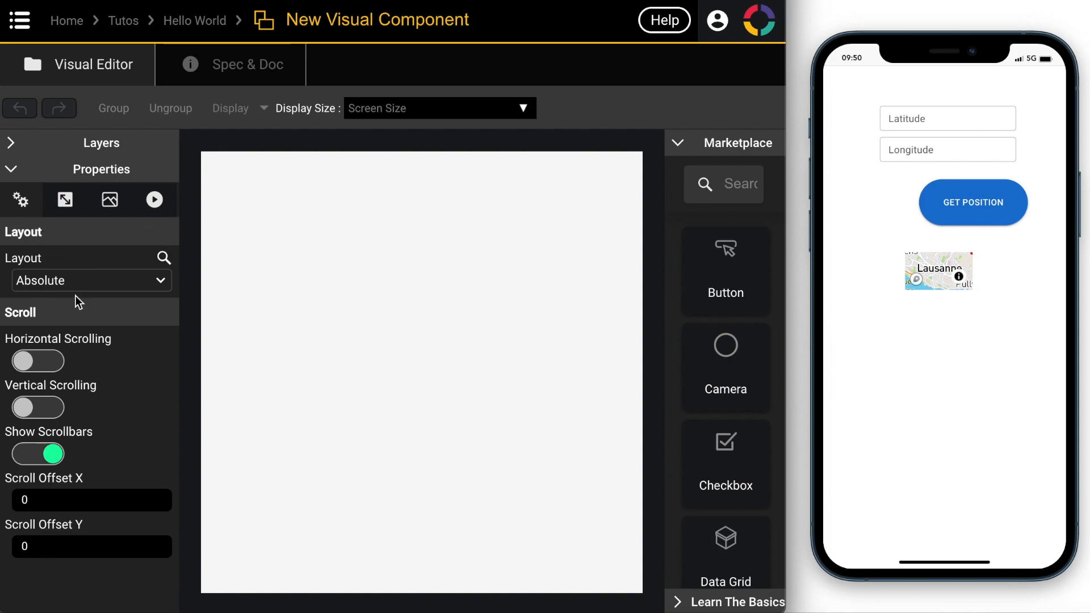
Go back to the Home screen through the project folder and look through the marketplace components from Button to Label.
left_click(193, 22)
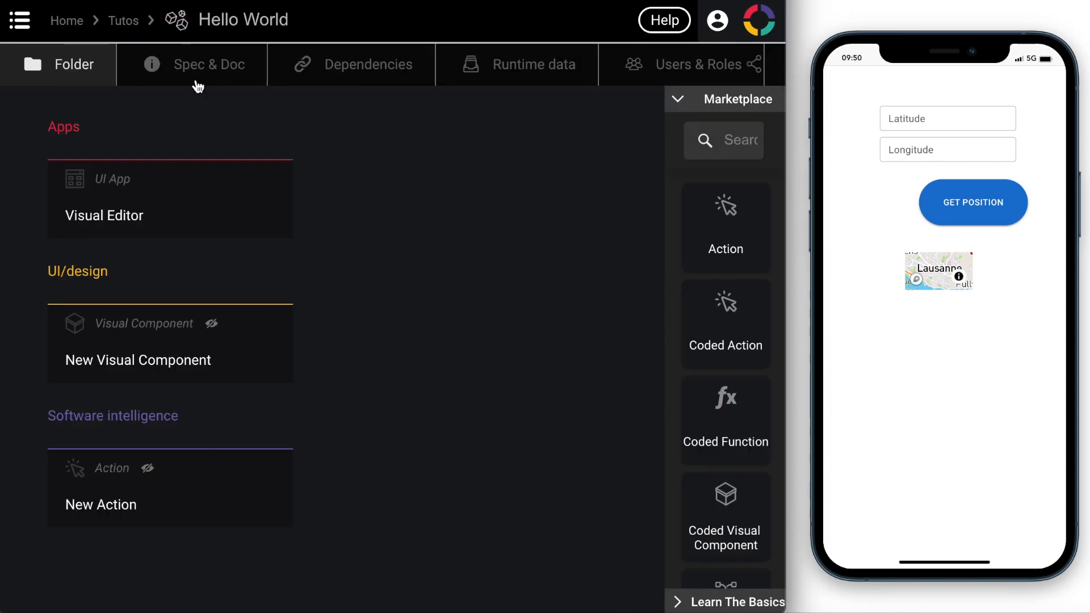
left_click(212, 213)
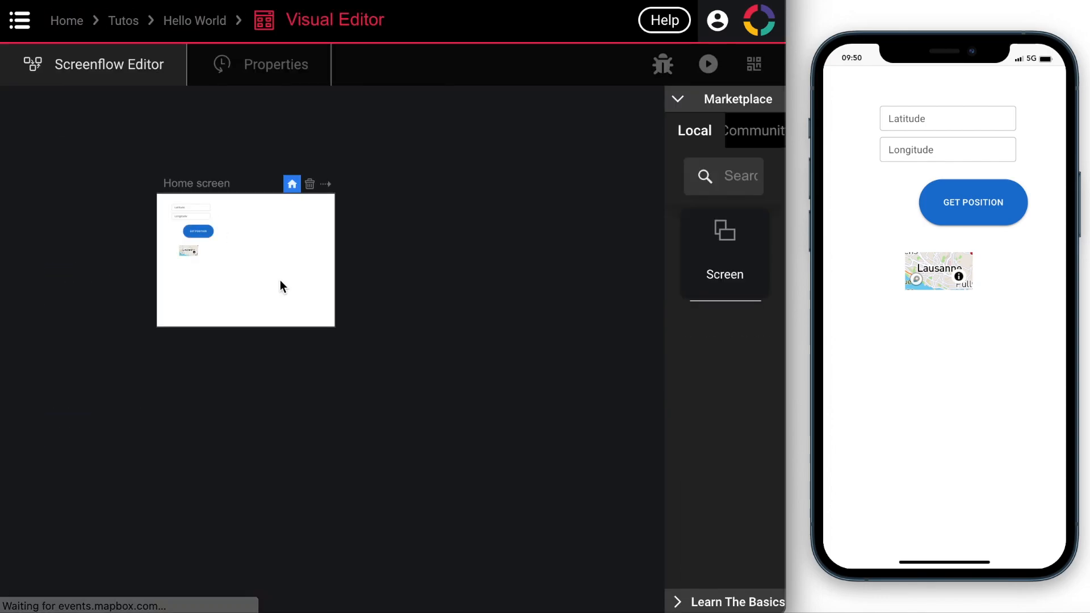
double_click(280, 281)
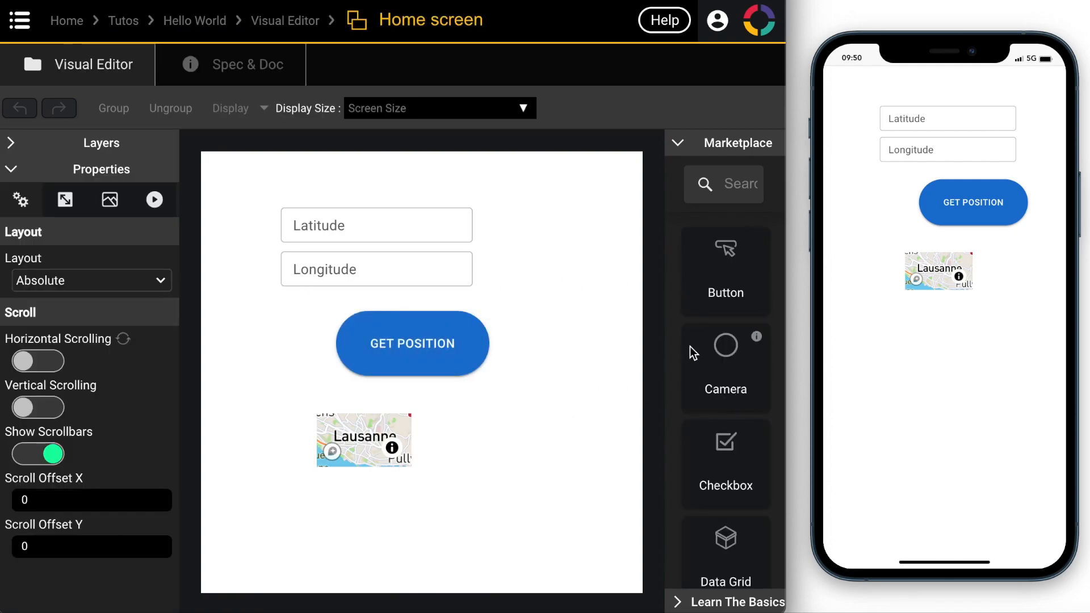
scroll(678, 313, "down", 5)
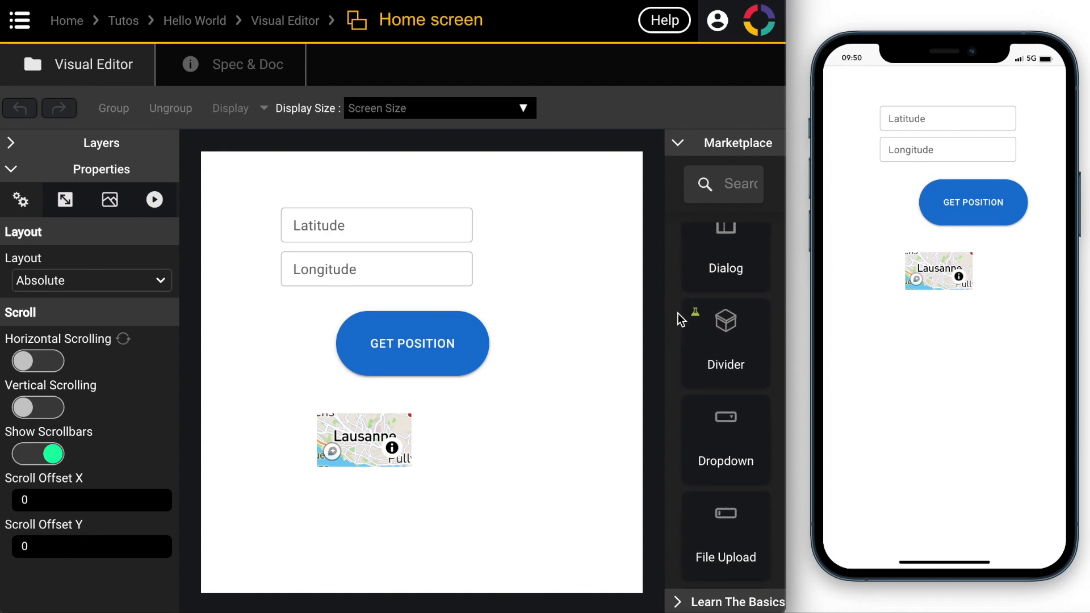
scroll(678, 313, "down", 5)
scroll(678, 313, "down", 2)
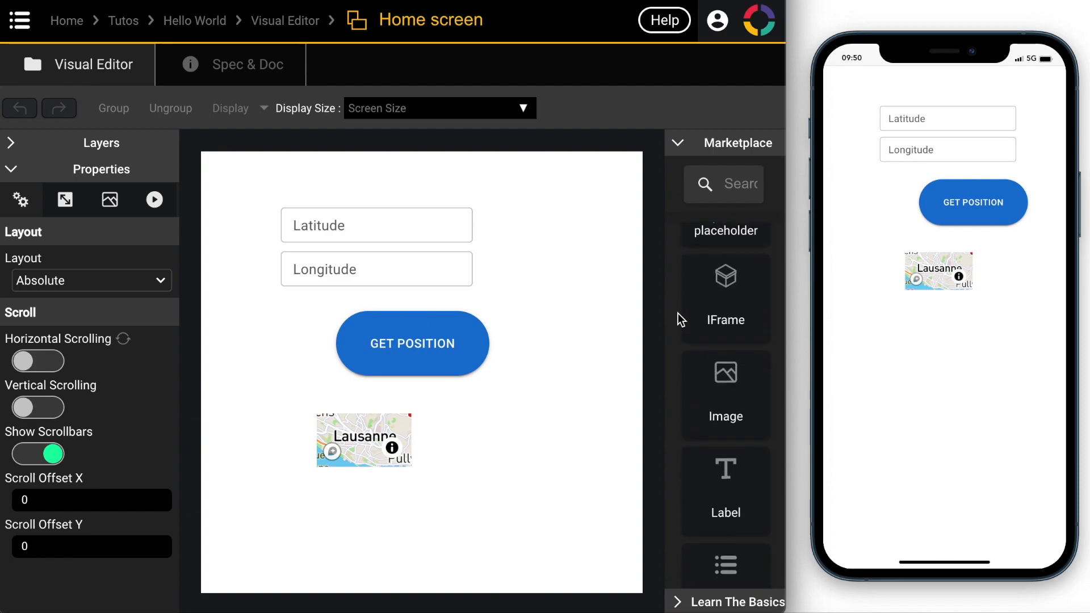
Expand and widen the Learn The Basics guide, collapse the Add UI Components topic, and look through the remaining topics.
left_click(678, 603)
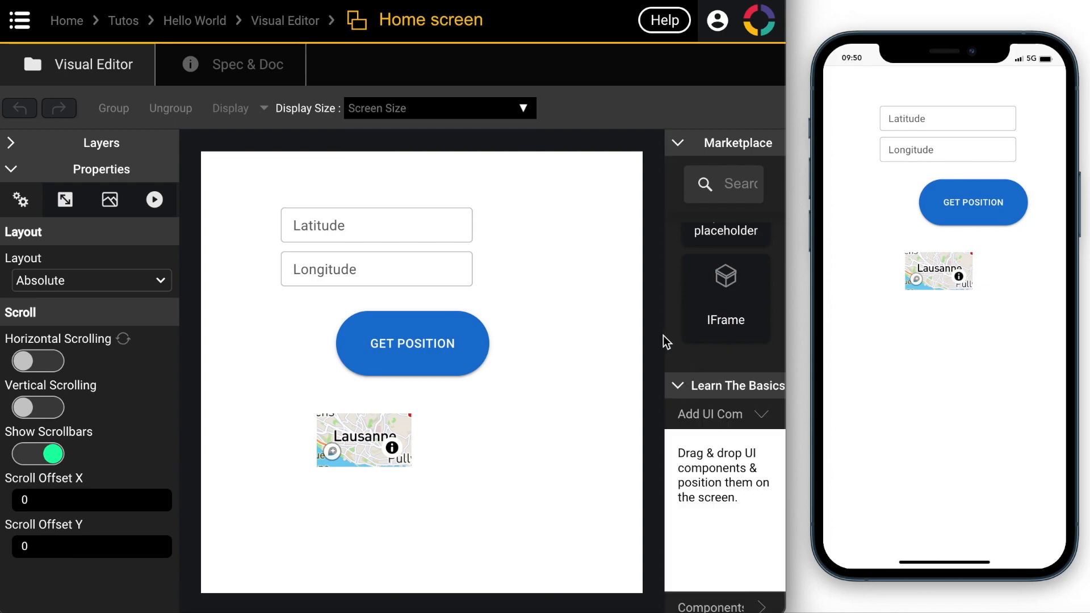
left_click_drag(667, 336, 548, 323)
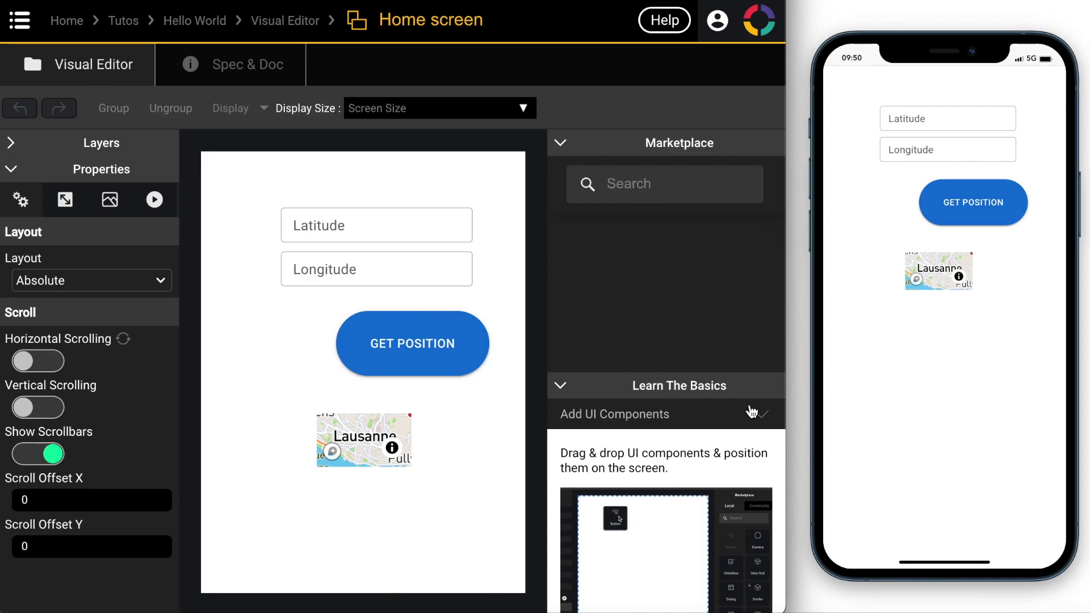
left_click(762, 418)
scroll(735, 467, "down", 3)
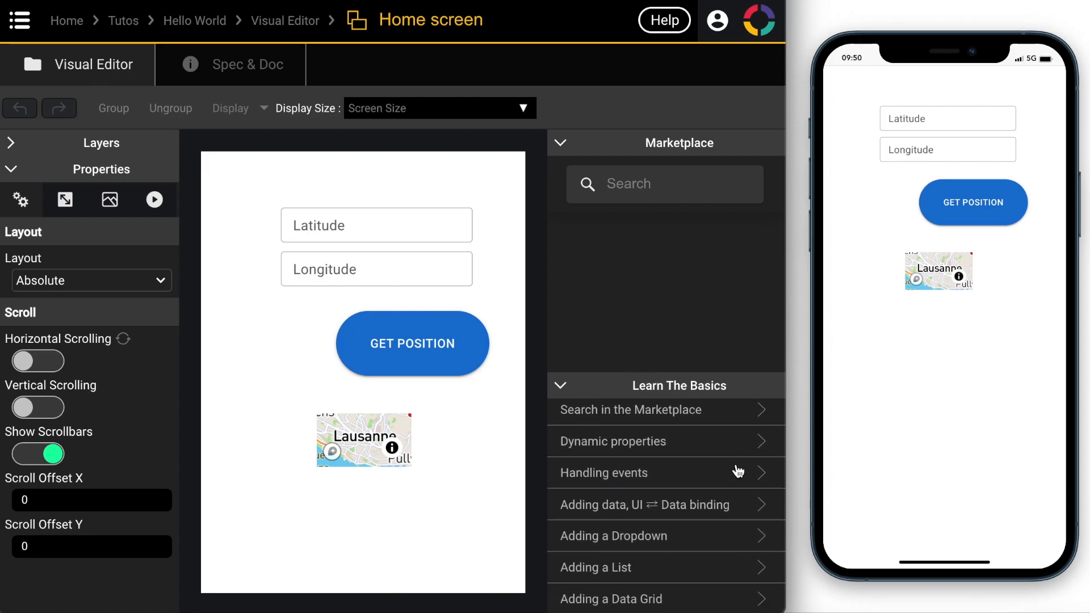
Display the platform's available help resources.
left_click(673, 30)
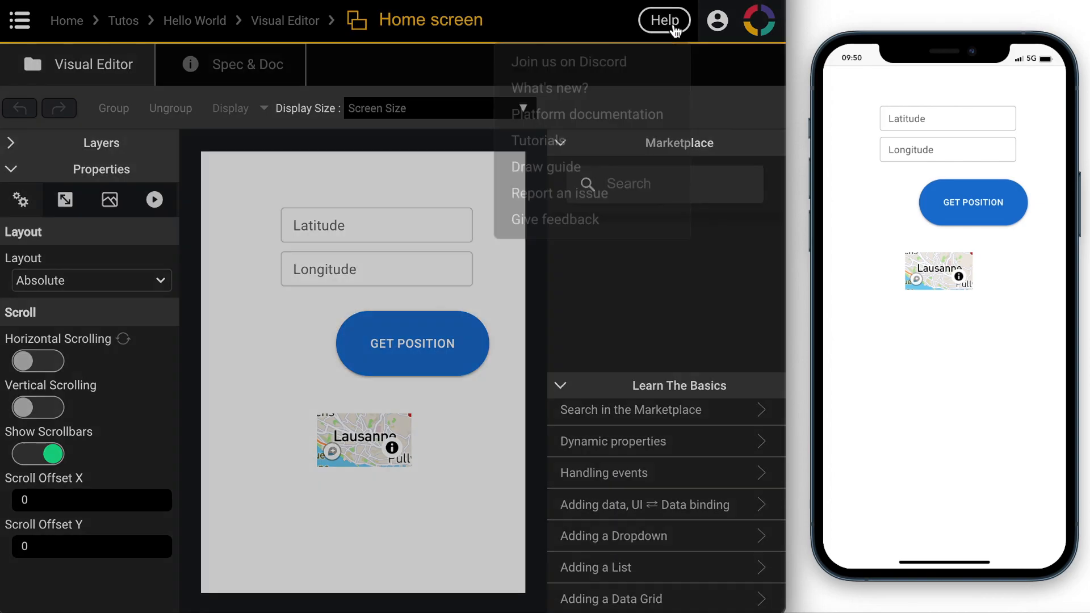